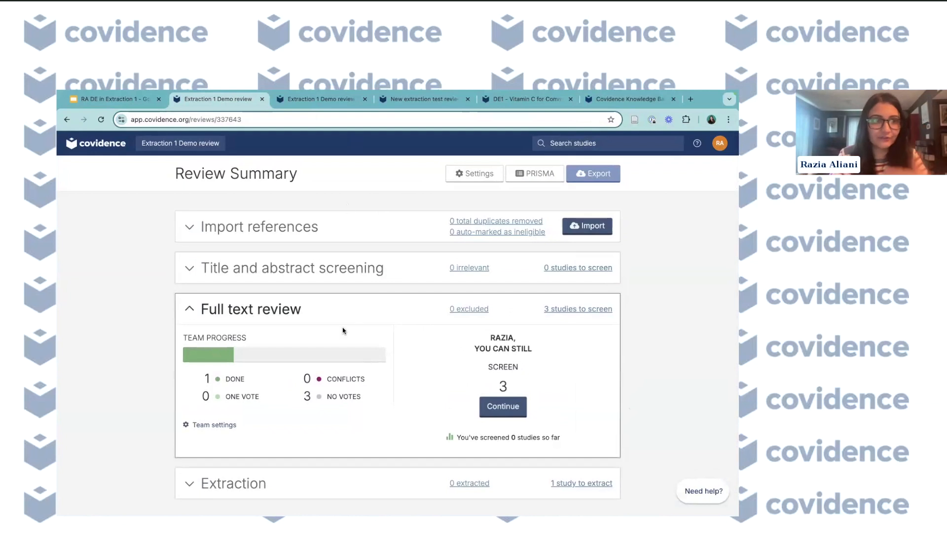
- Open the Extraction stage of the review and start creating a data extraction template
left_click(393, 488)
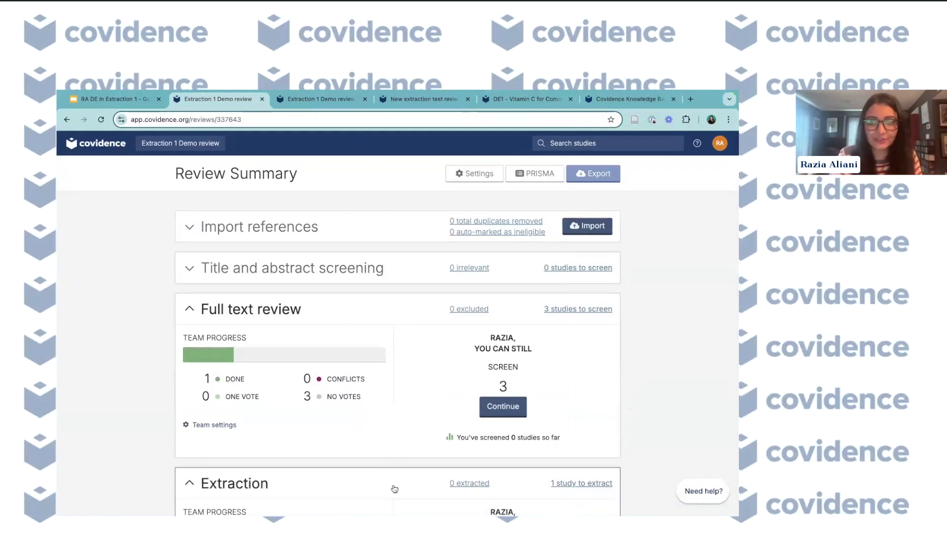
scroll(394, 489, "down", 2)
left_click(506, 451)
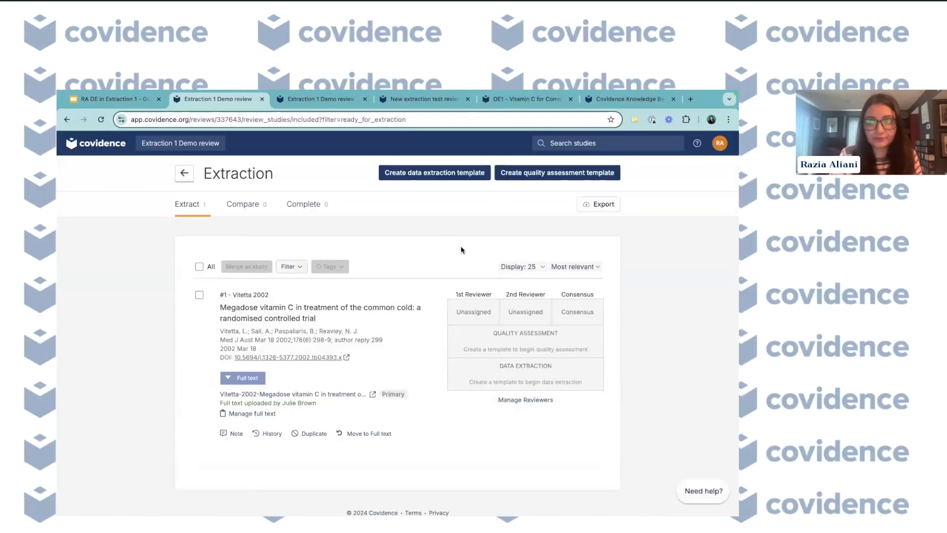
scroll(458, 281, "down", 1)
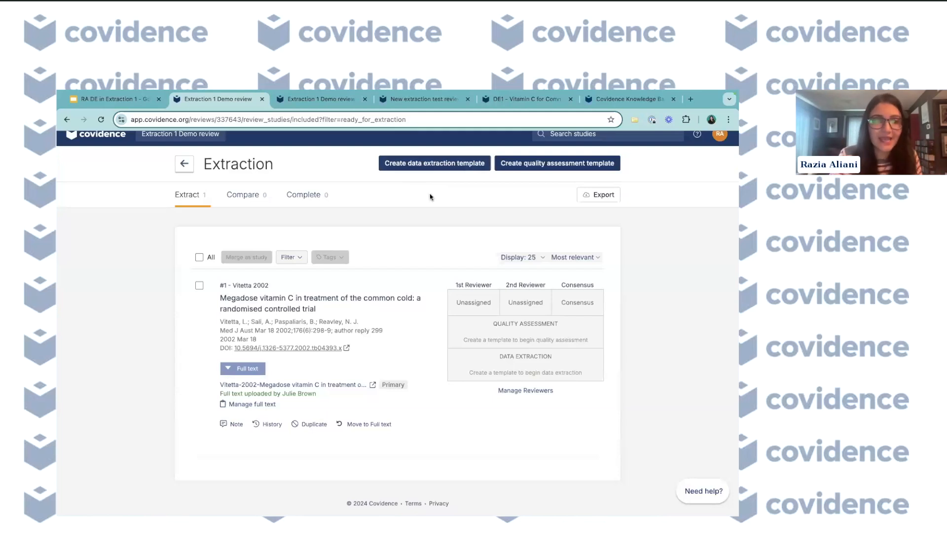
left_click(434, 167)
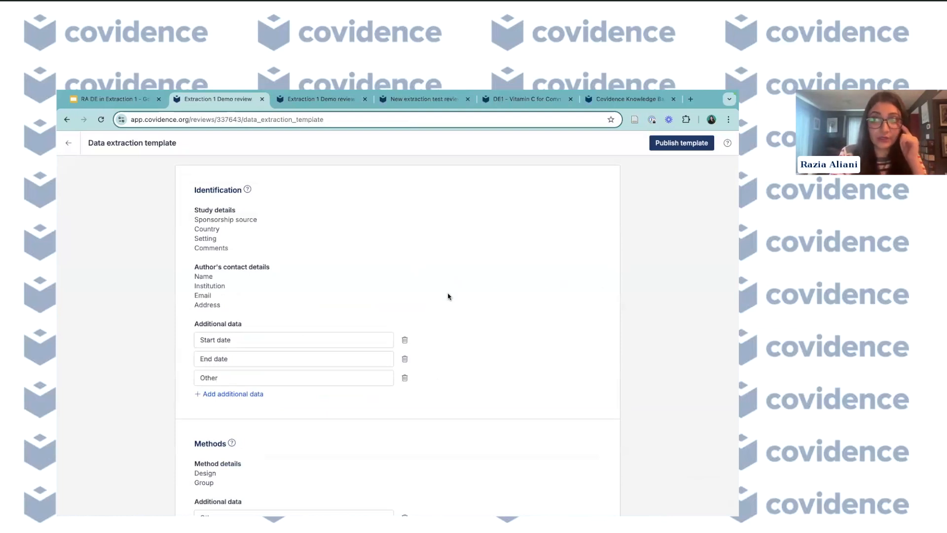
- Review the default sections and fields of the data extraction template
scroll(440, 390, "down", 6)
scroll(442, 390, "down", 3)
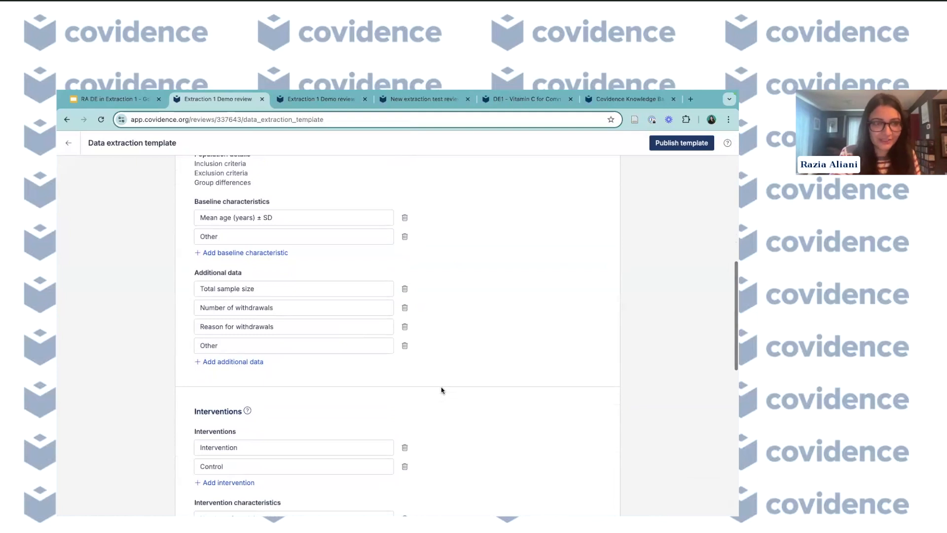
scroll(441, 389, "down", 2)
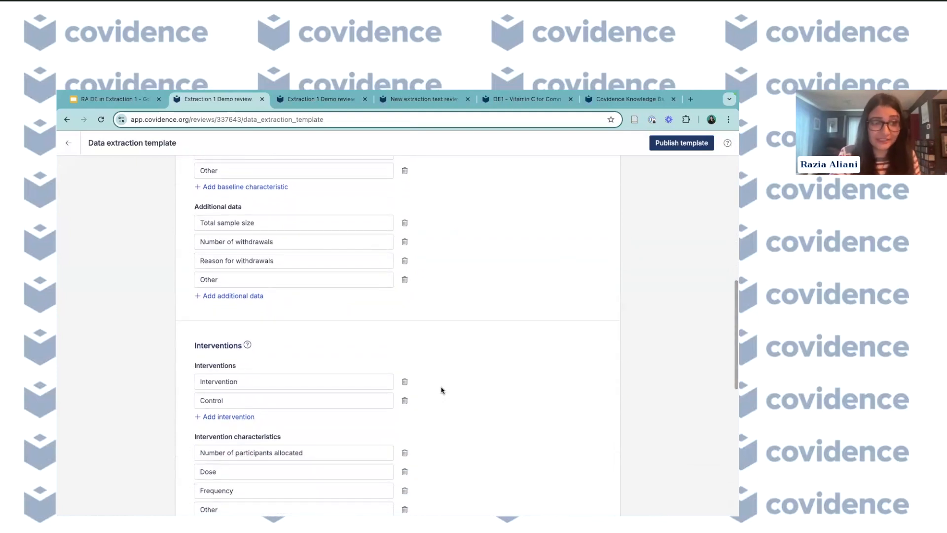
scroll(442, 389, "up", 10)
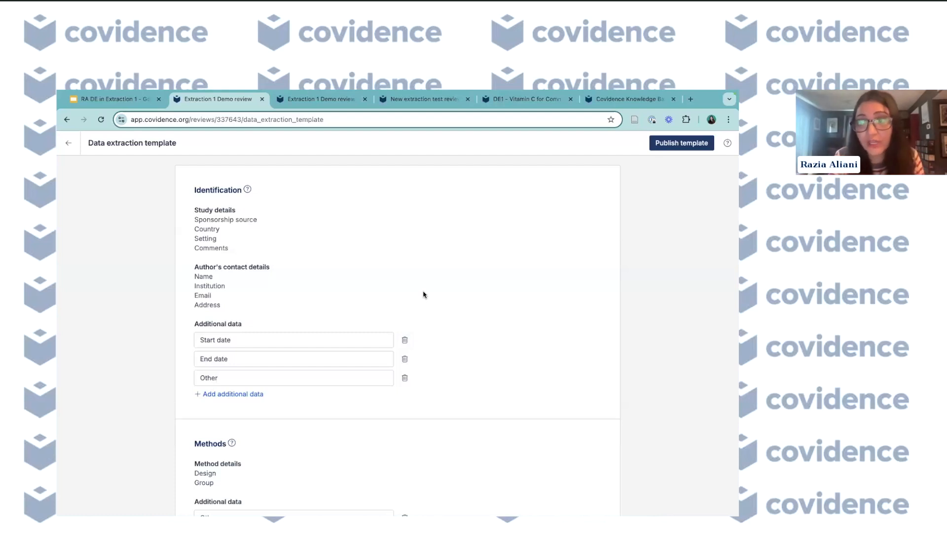
scroll(450, 296, "down", 1)
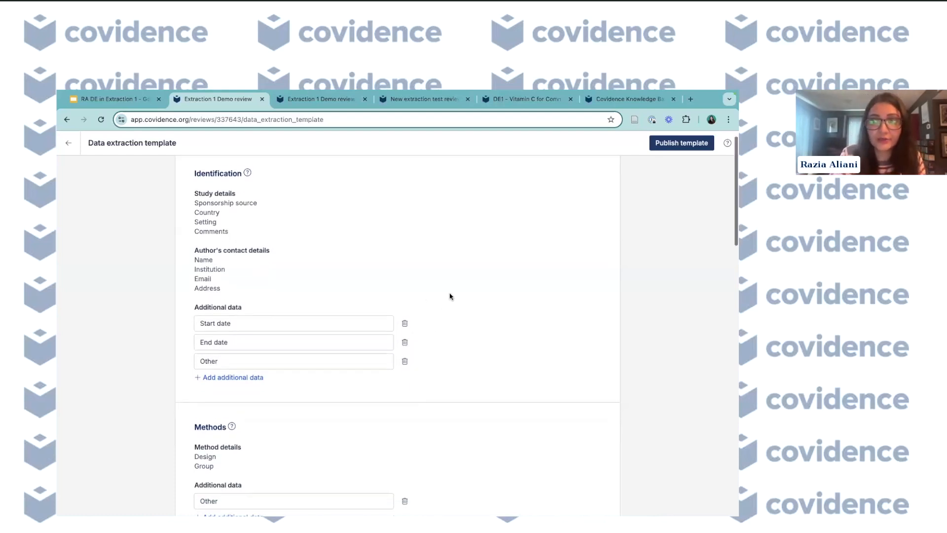
scroll(450, 297, "up", 1)
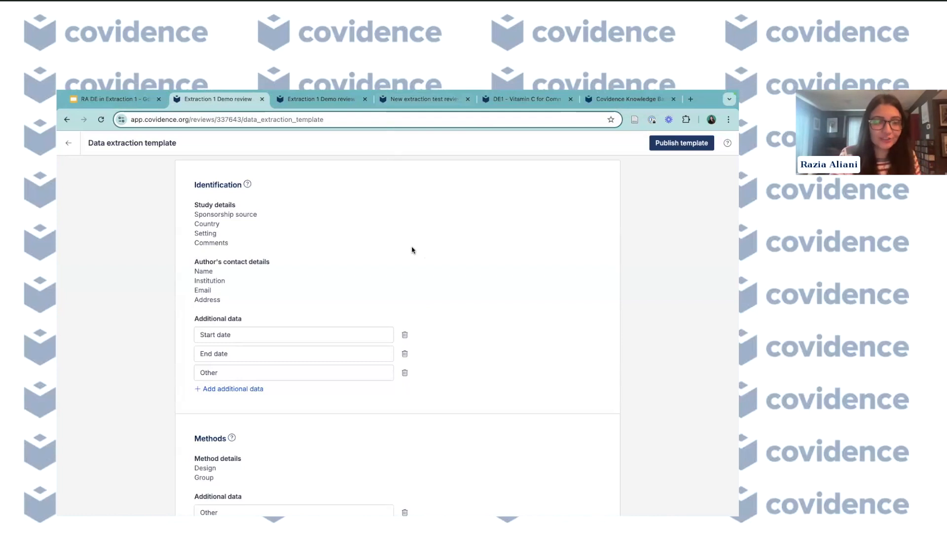
scroll(412, 250, "up", 1)
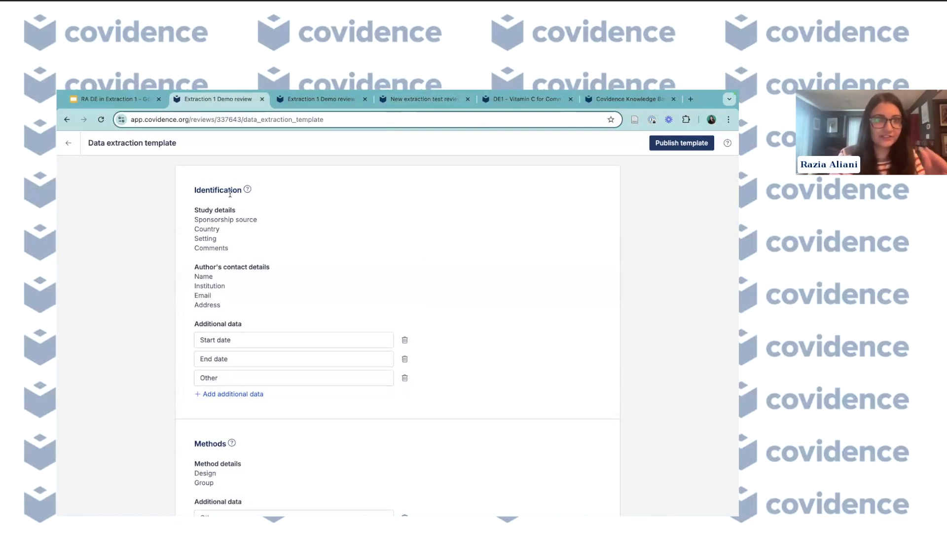
scroll(248, 322, "down", 6)
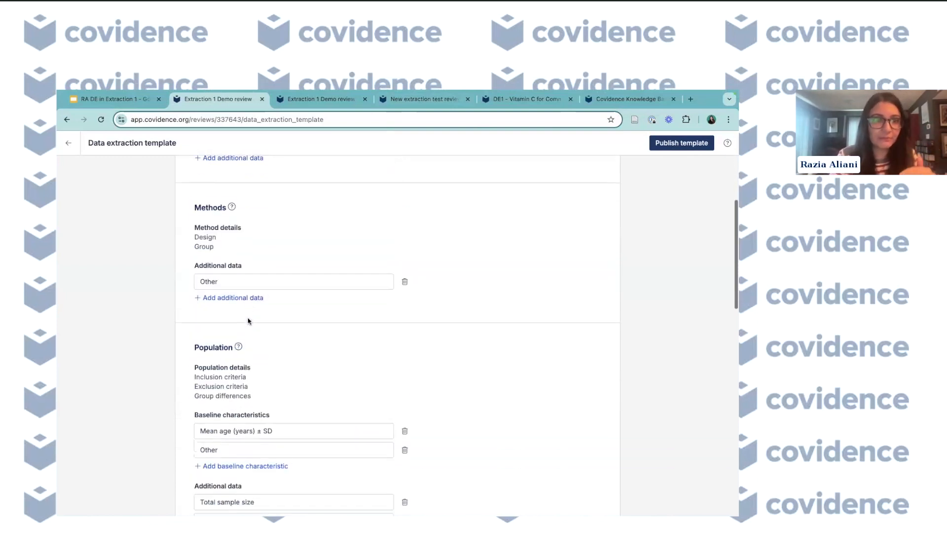
scroll(249, 322, "down", 9)
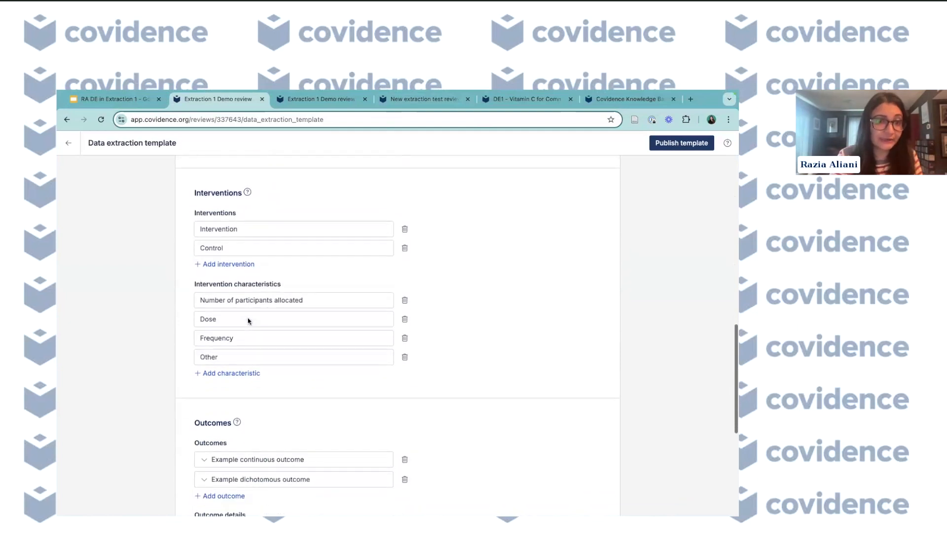
scroll(227, 405, "down", 3)
scroll(228, 407, "up", 10)
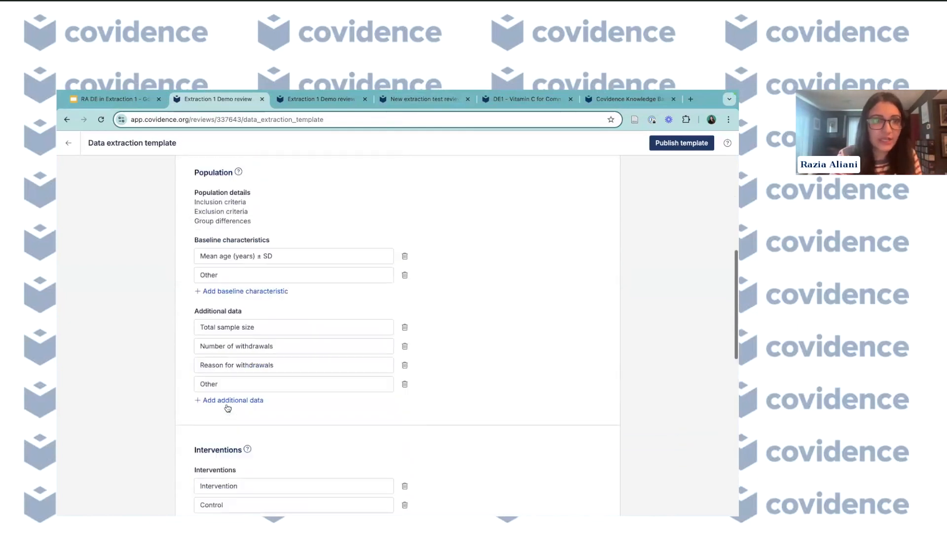
scroll(228, 407, "up", 7)
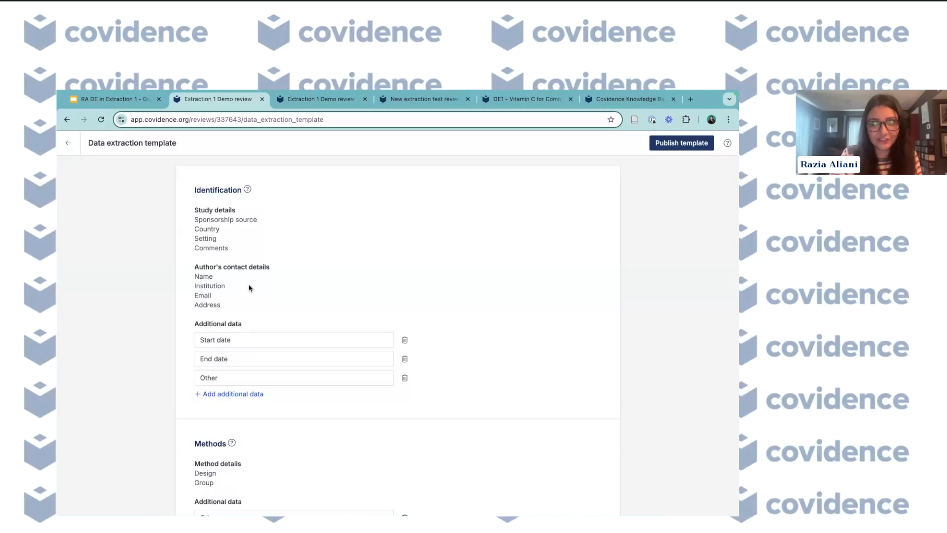
- Open the Identification section's help and read its support article on setting up the identification section
left_click(248, 190)
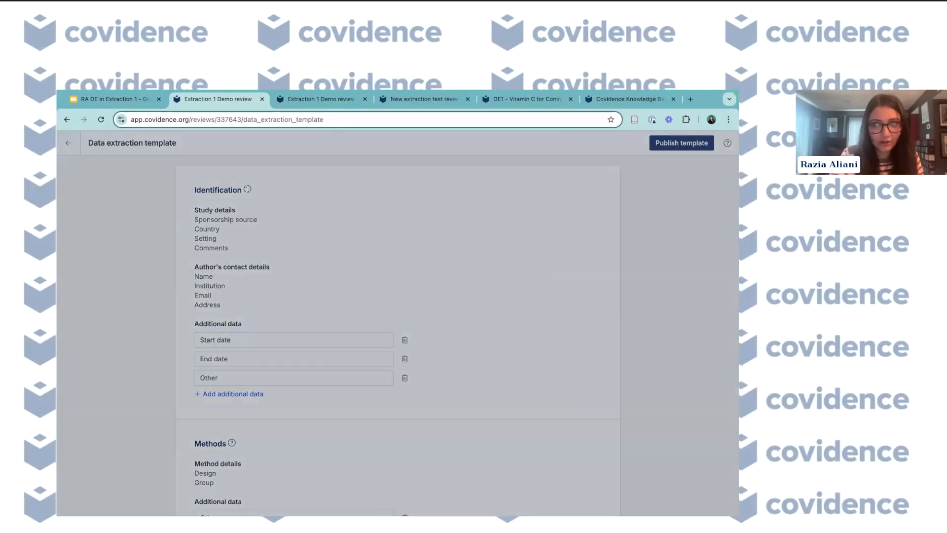
scroll(374, 315, "down", 3)
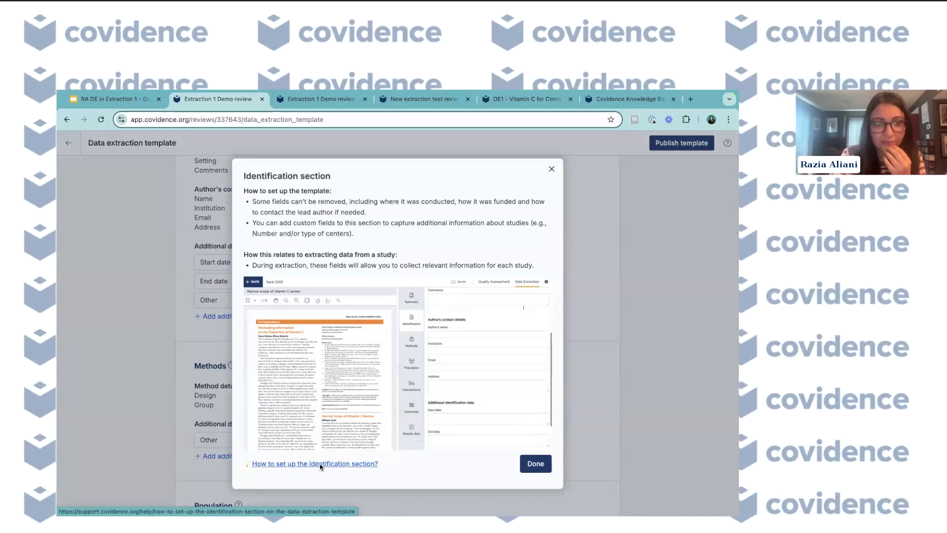
left_click(320, 465)
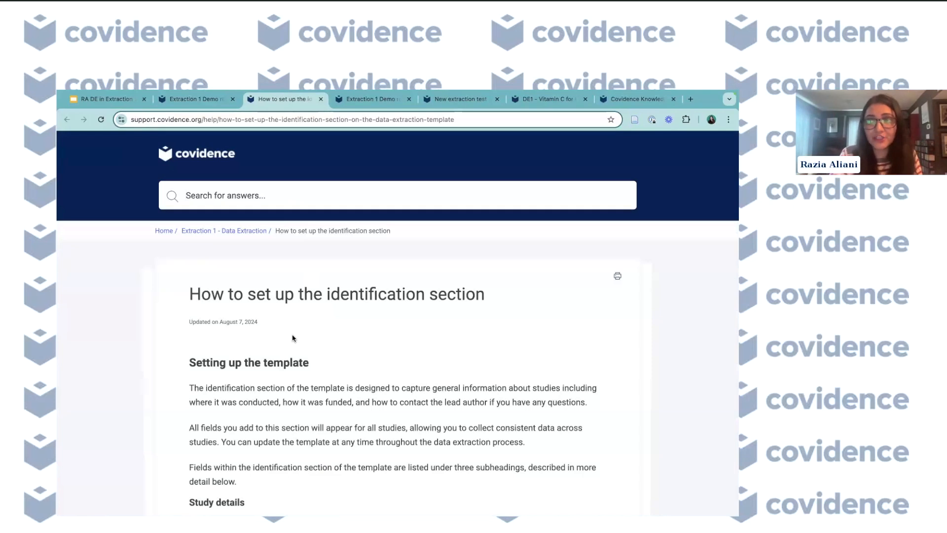
scroll(284, 353, "down", 5)
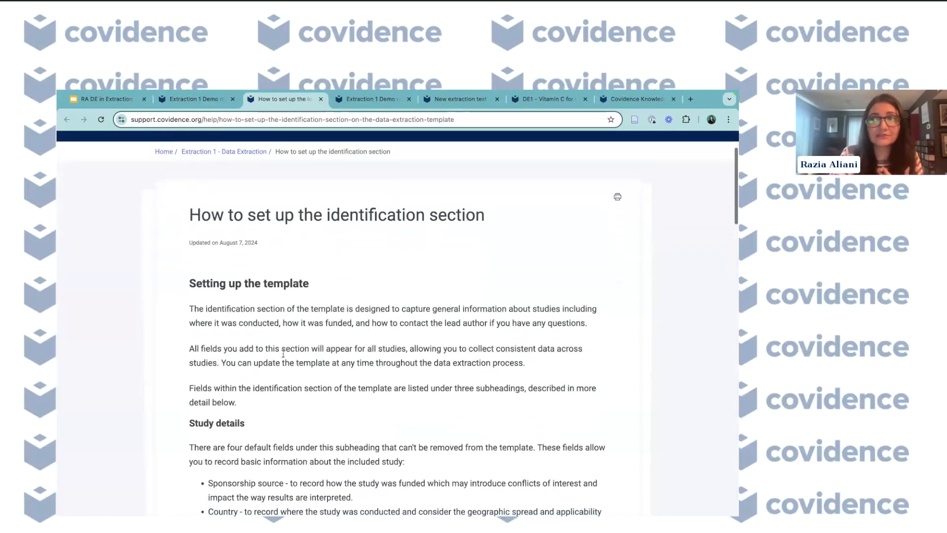
scroll(282, 362, "down", 5)
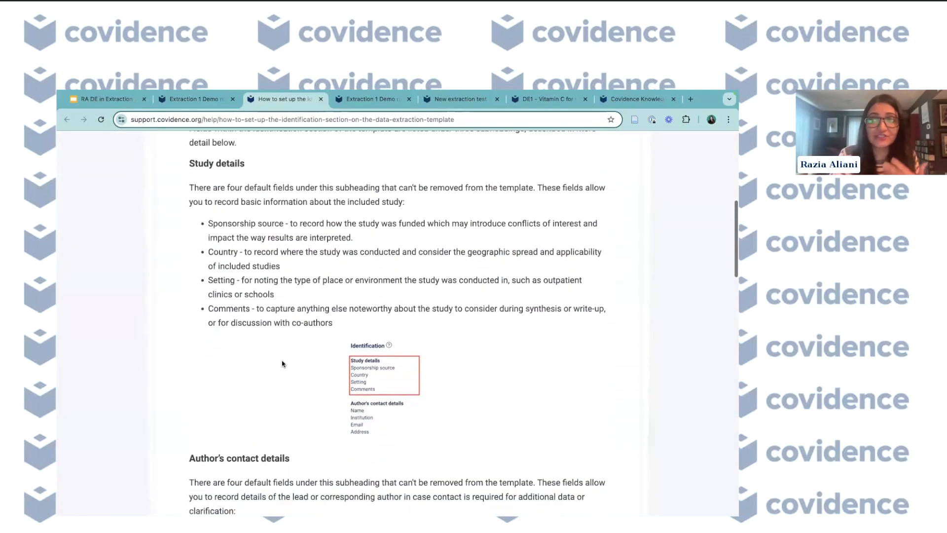
scroll(283, 364, "down", 1)
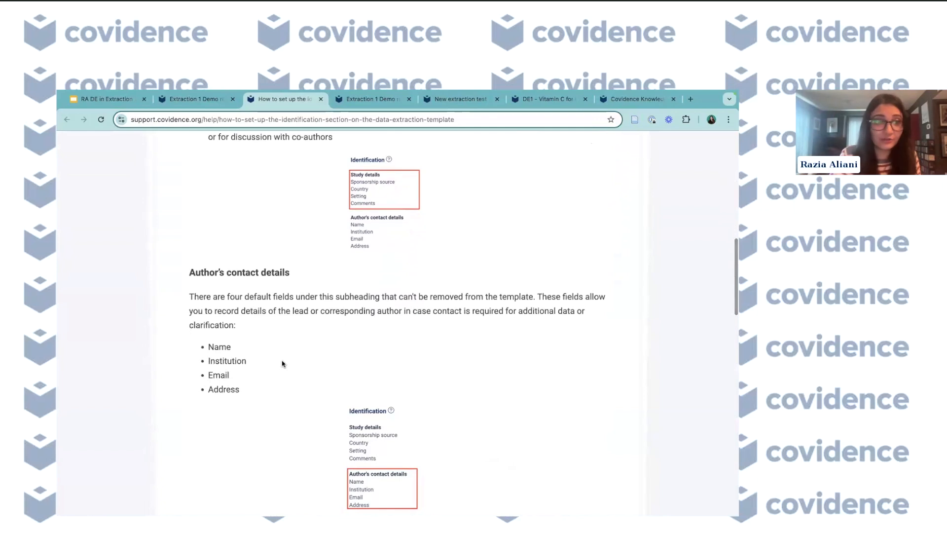
scroll(283, 363, "down", 1)
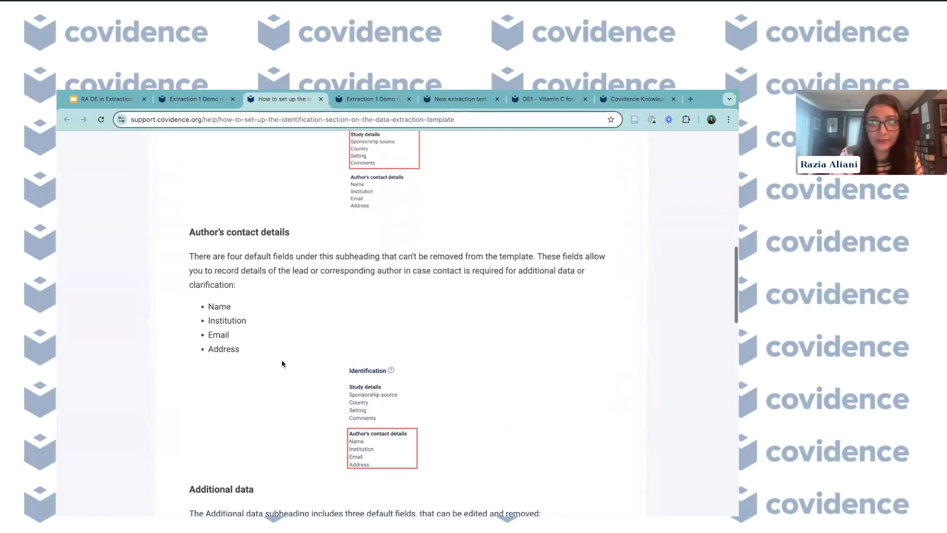
scroll(282, 364, "down", 1)
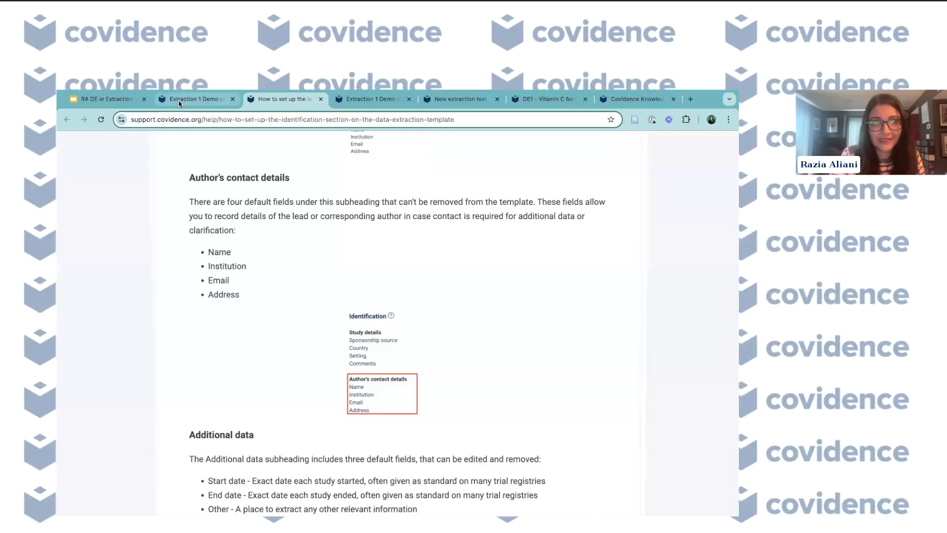
- Return to the template and delete the End date field from the Identification additional data
left_click(200, 99)
left_click(552, 169)
scroll(431, 348, "up", 2)
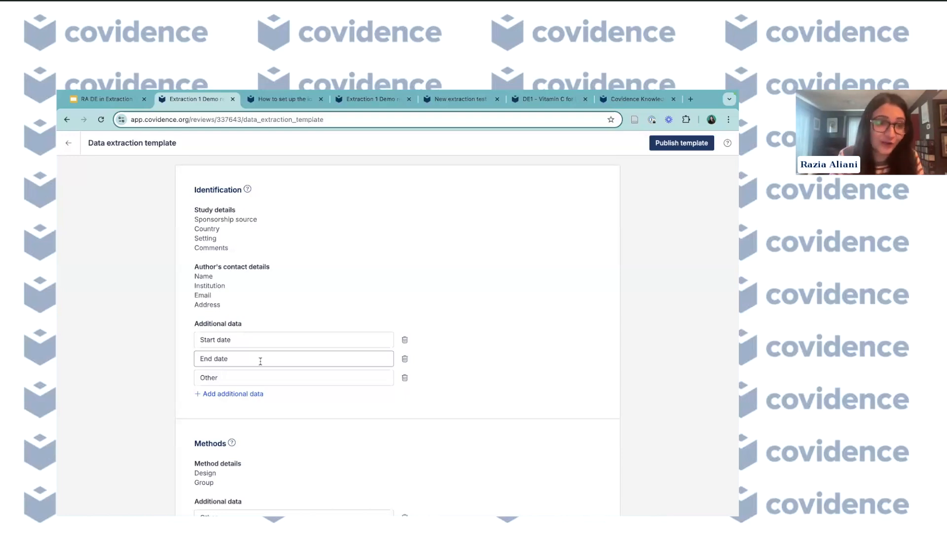
scroll(260, 361, "down", 1)
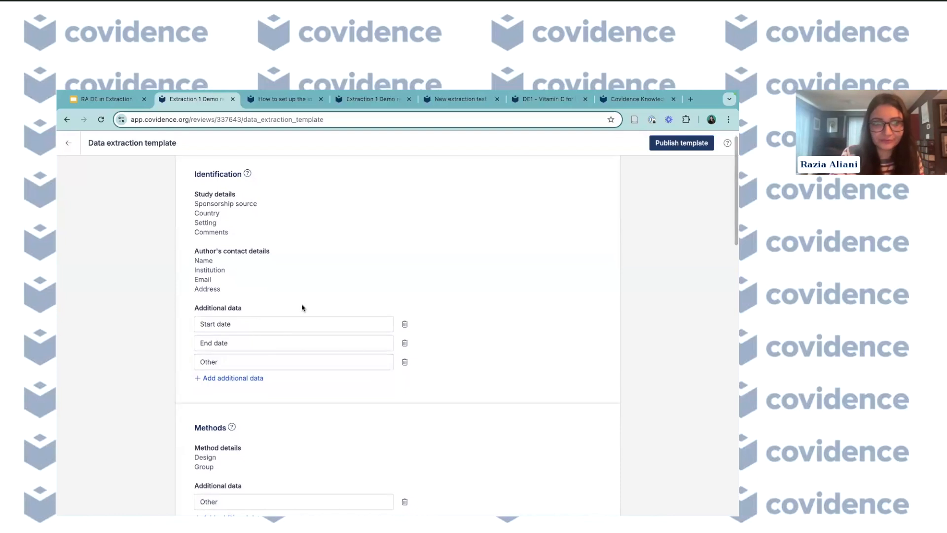
left_click(405, 345)
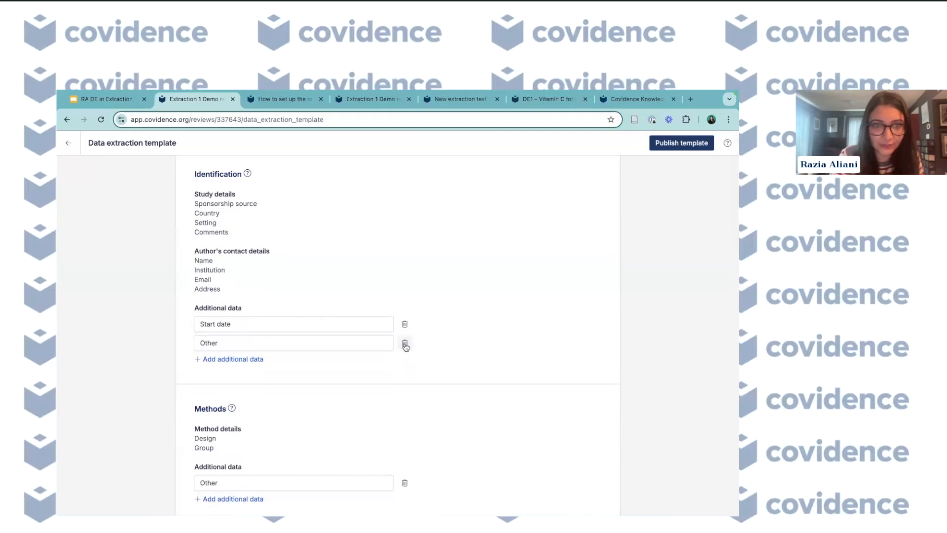
- Add an Identification additional data field named Study centres
left_click(233, 359)
scroll(251, 305, "up", 1)
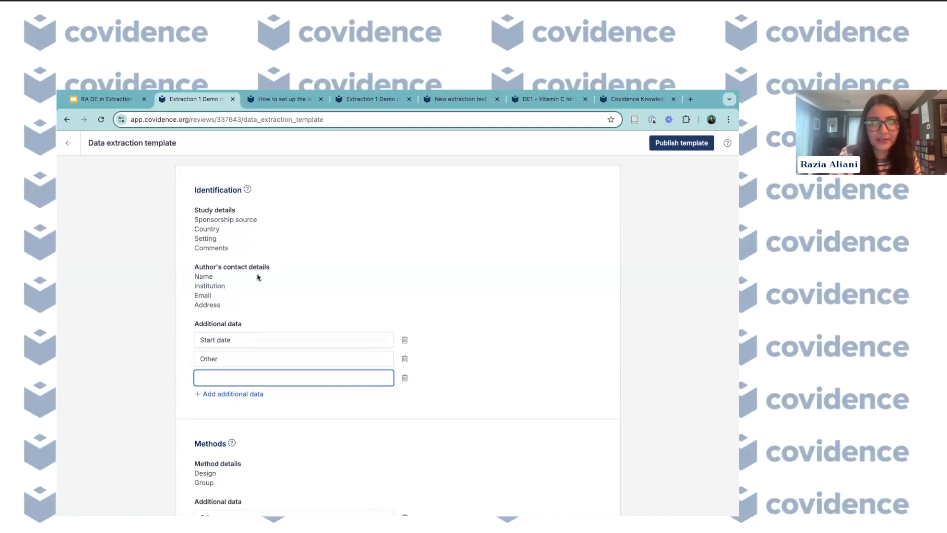
scroll(257, 277, "down", 1)
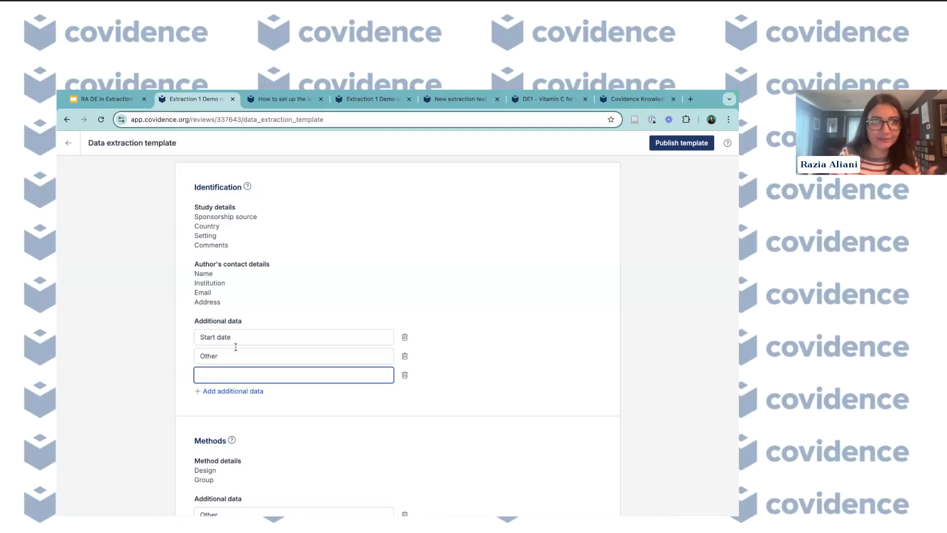
scroll(245, 345, "down", 2)
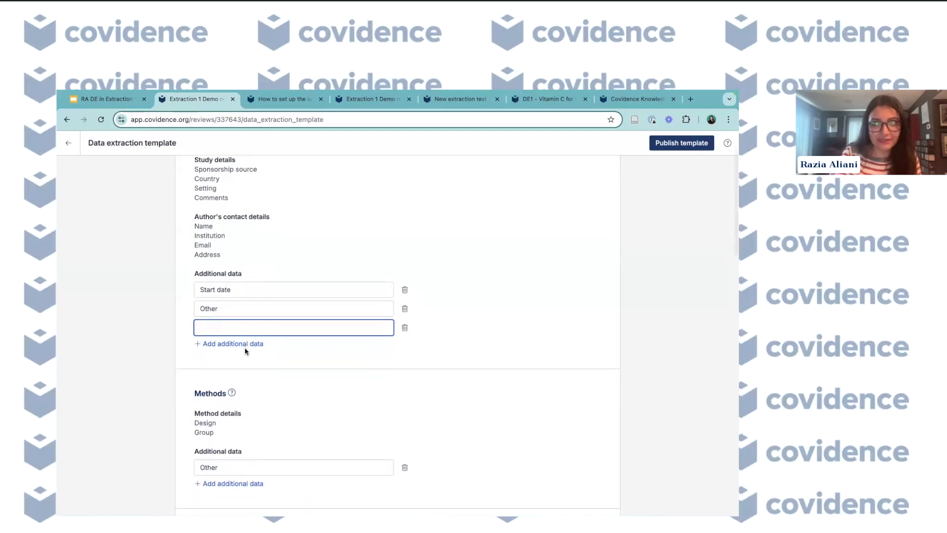
scroll(245, 351, "down", 1)
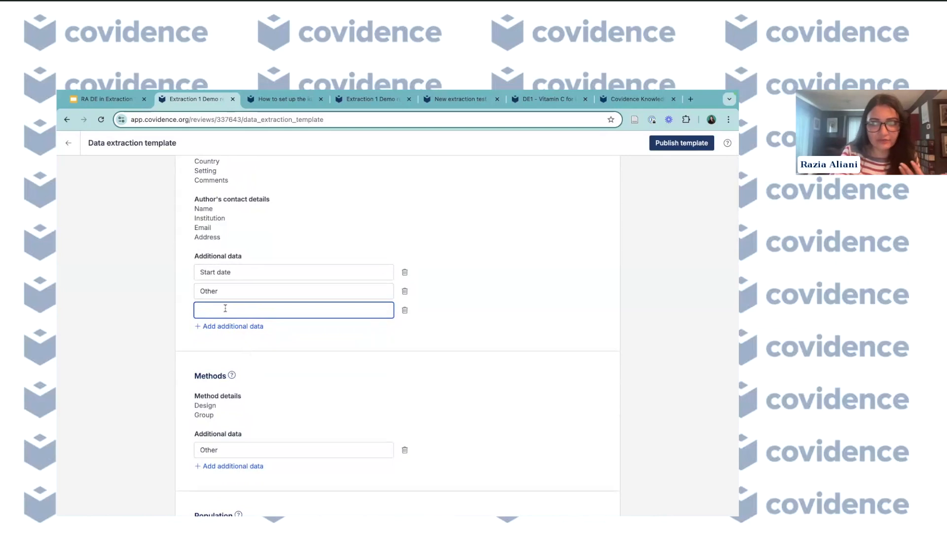
type("S")
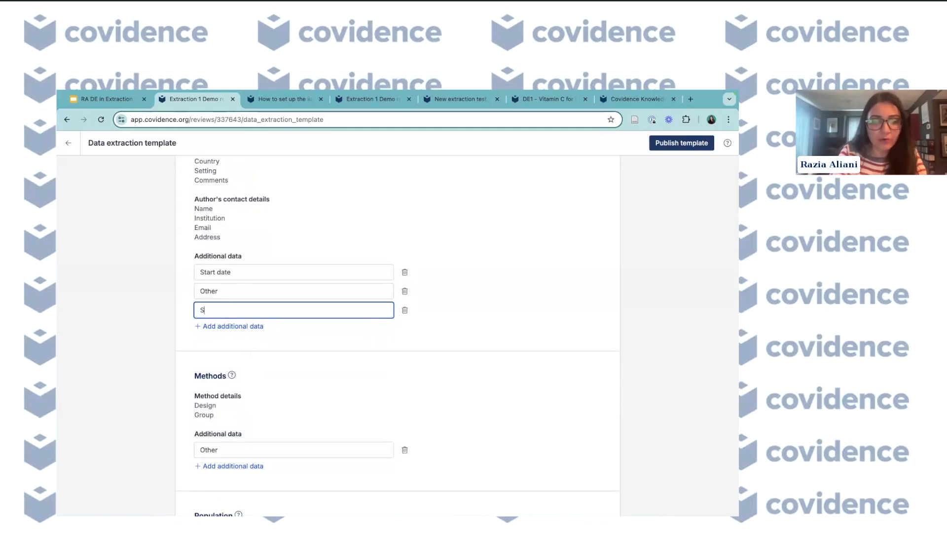
type("tudy ")
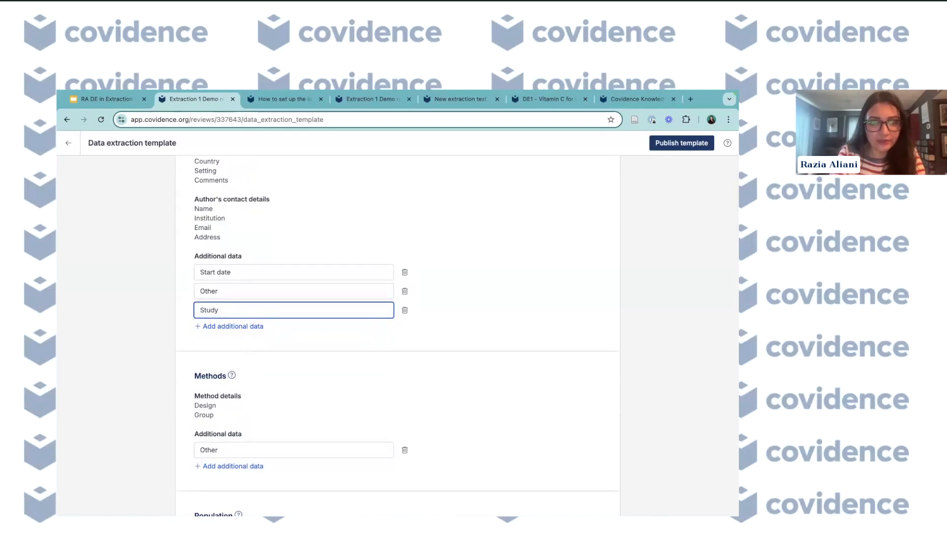
type("center")
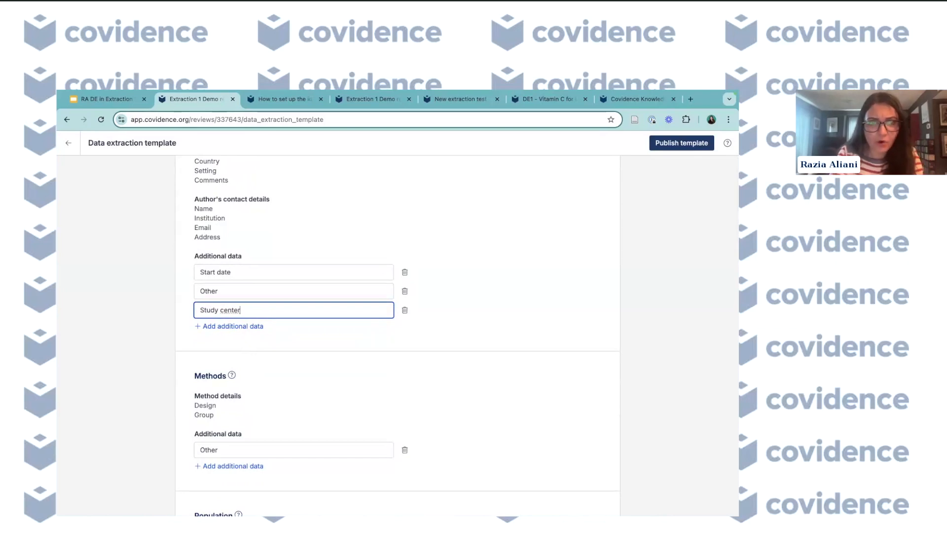
key("BackSpace")
key("BackSpace")
type("res")
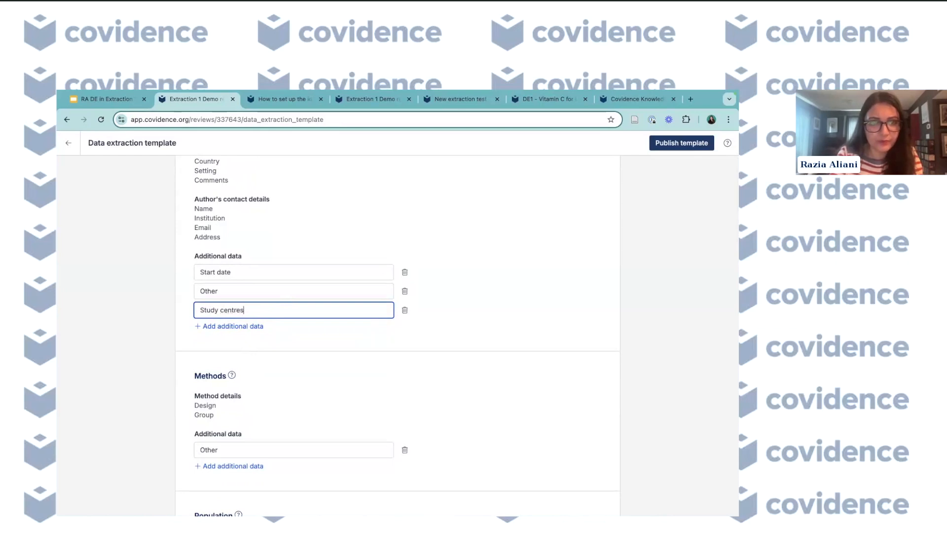
- Add another Identification additional data field named Trial registry number
left_click(248, 326)
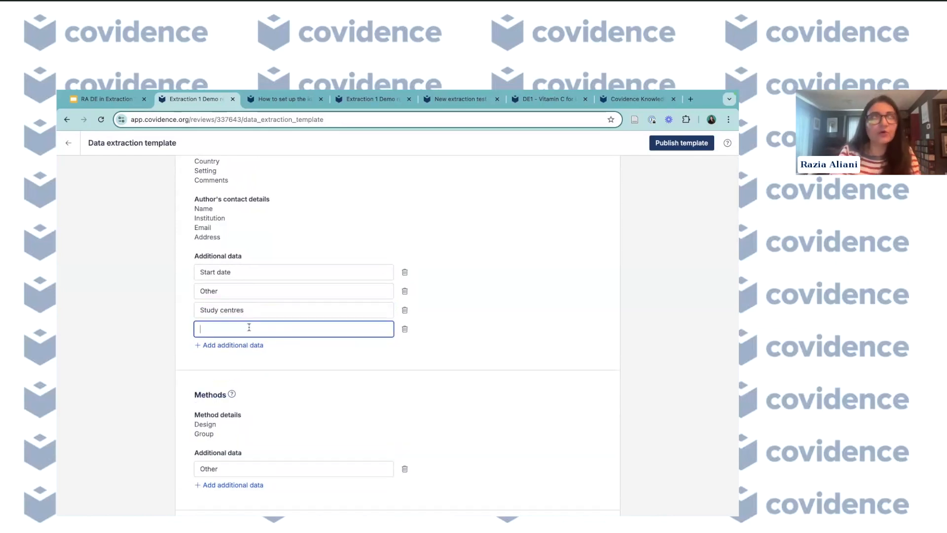
type("Trial registry number")
- Rename the Identification additional data field Other to End date
left_click_drag(259, 291, 198, 291)
type("E")
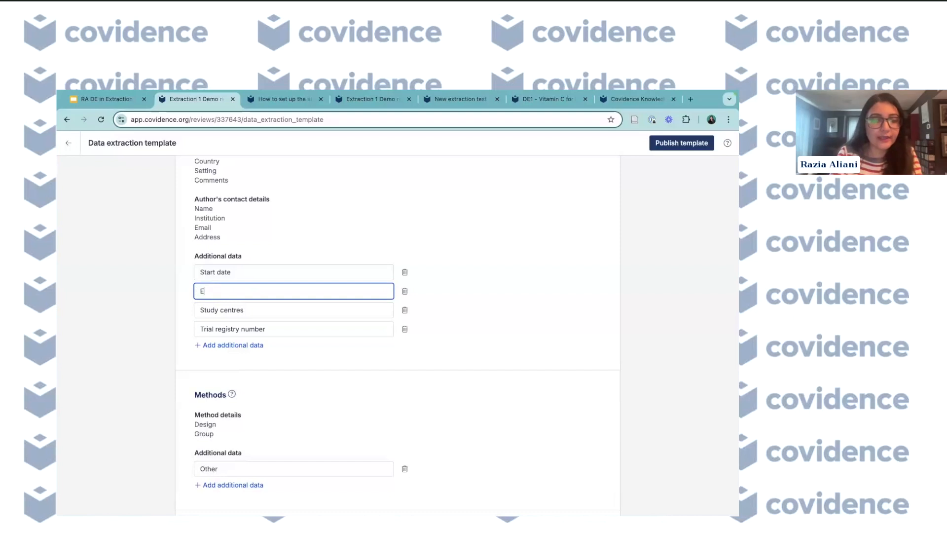
type("nd date")
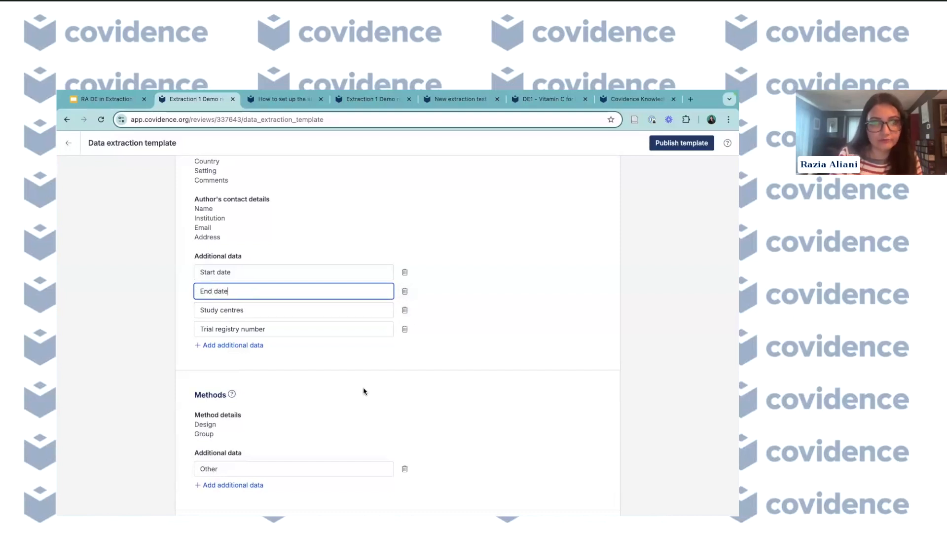
- Open the Methods section's help to read how to set it up, then close it
scroll(363, 390, "down", 1)
scroll(353, 406, "down", 1)
scroll(354, 406, "up", 1)
scroll(354, 406, "down", 3)
scroll(354, 406, "down", 1)
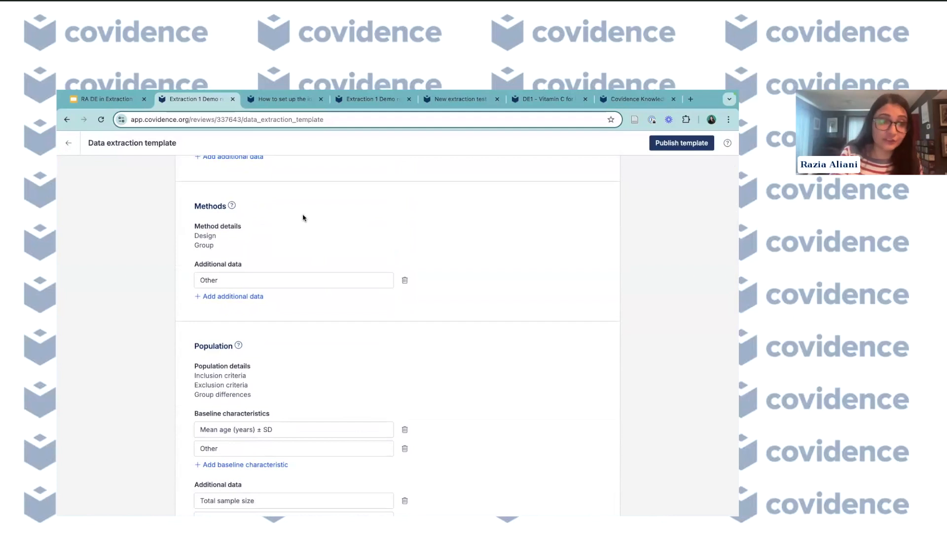
scroll(299, 318, "down", 1)
scroll(299, 318, "up", 1)
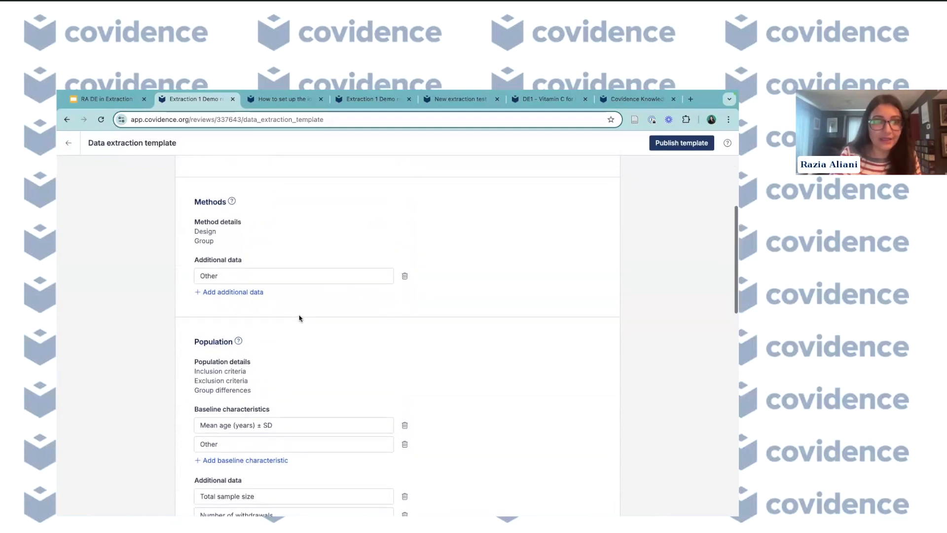
left_click(233, 202)
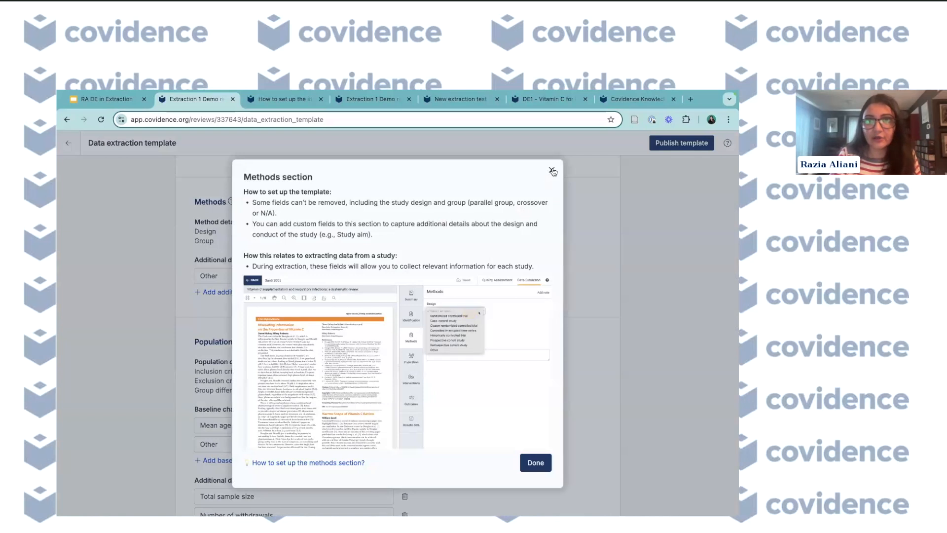
left_click(552, 171)
- Rename the Methods additional data field Other to Study aims
scroll(348, 266, "up", 1)
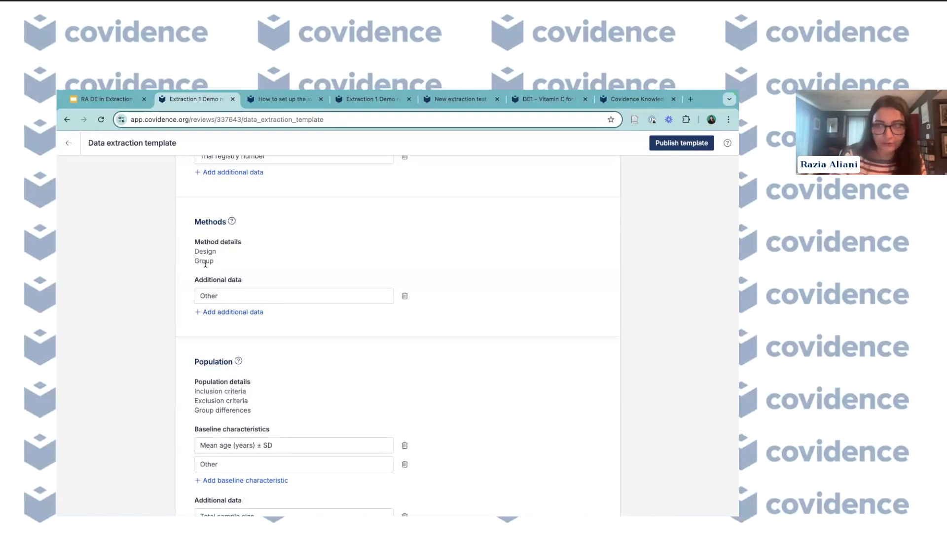
scroll(249, 272, "down", 1)
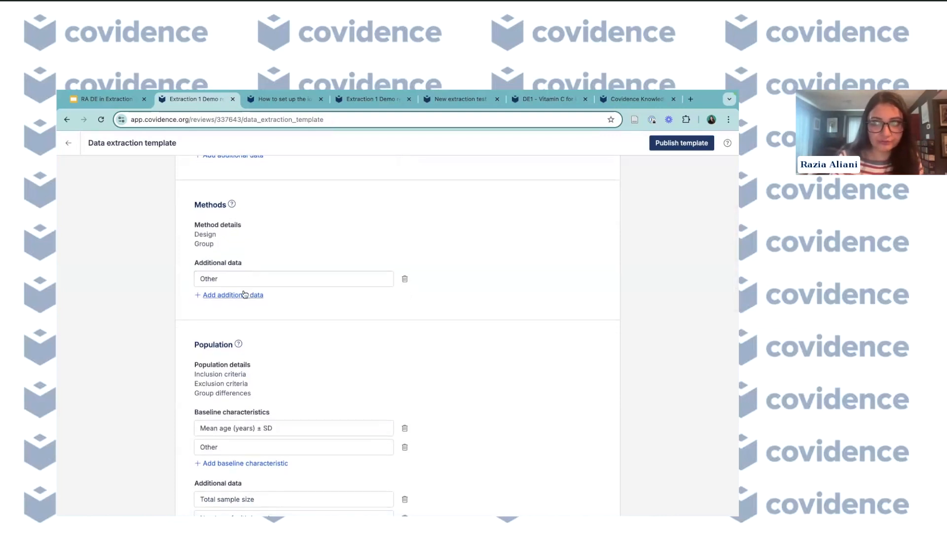
left_click(231, 279)
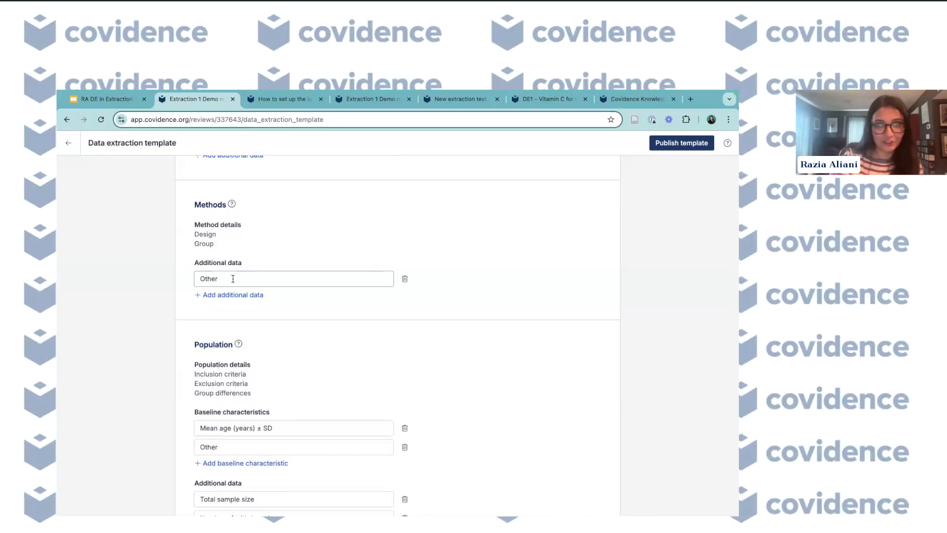
scroll(236, 277, "down", 1)
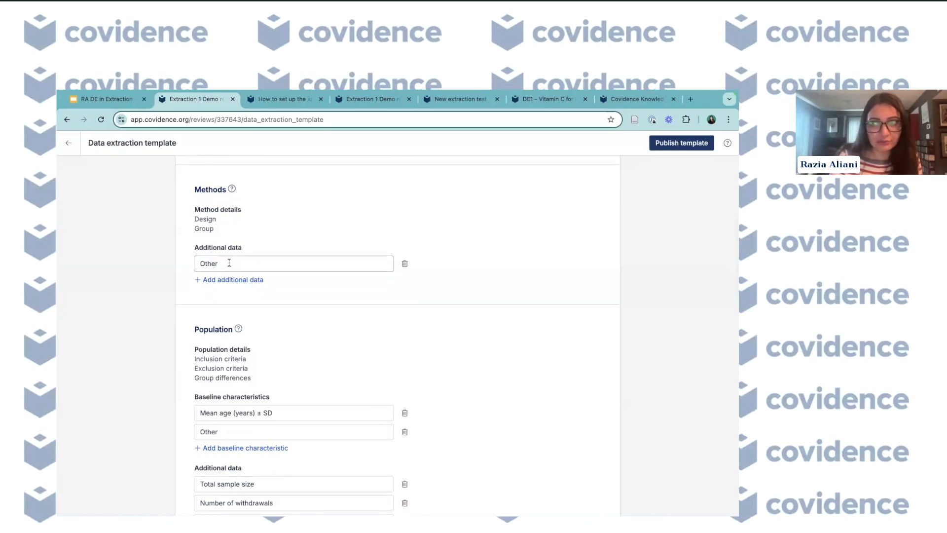
scroll(229, 262, "up", 1)
left_click_drag(223, 267, 198, 266)
type("Study aims")
- Add a Methods additional data field named Unit of analysis
left_click(222, 284)
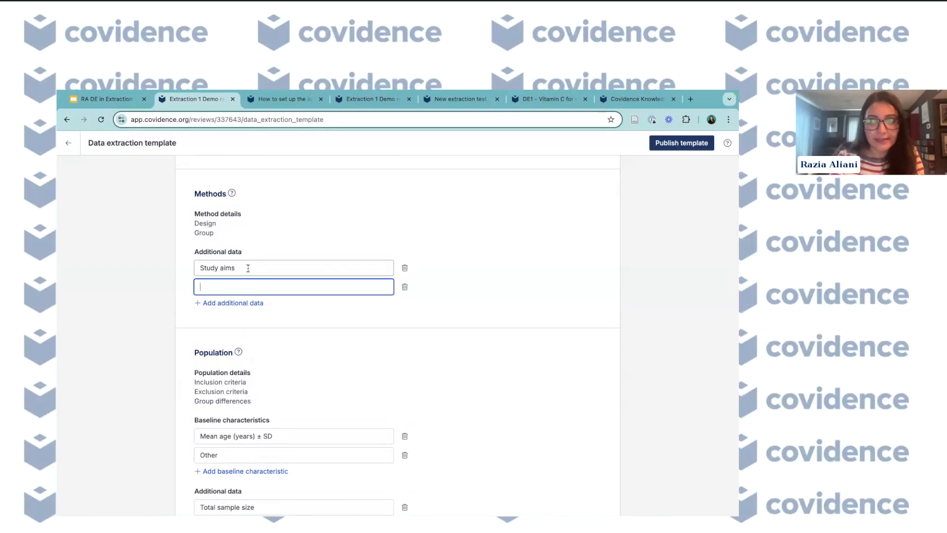
type("Unit")
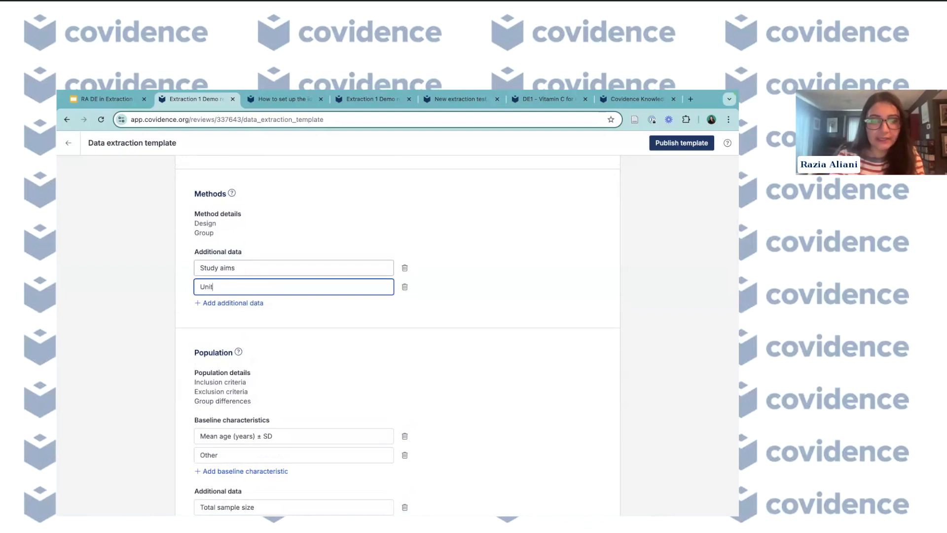
type(" of analysis")
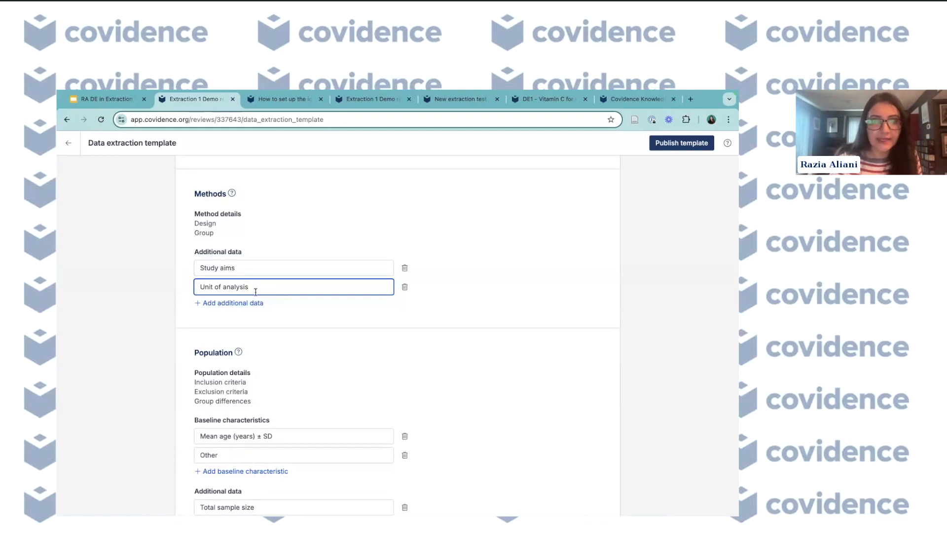
- Add another Methods additional data field named Method of recruitment
left_click(244, 303)
type("Method")
key("BackSpace")
key("BackSpace")
type("od")
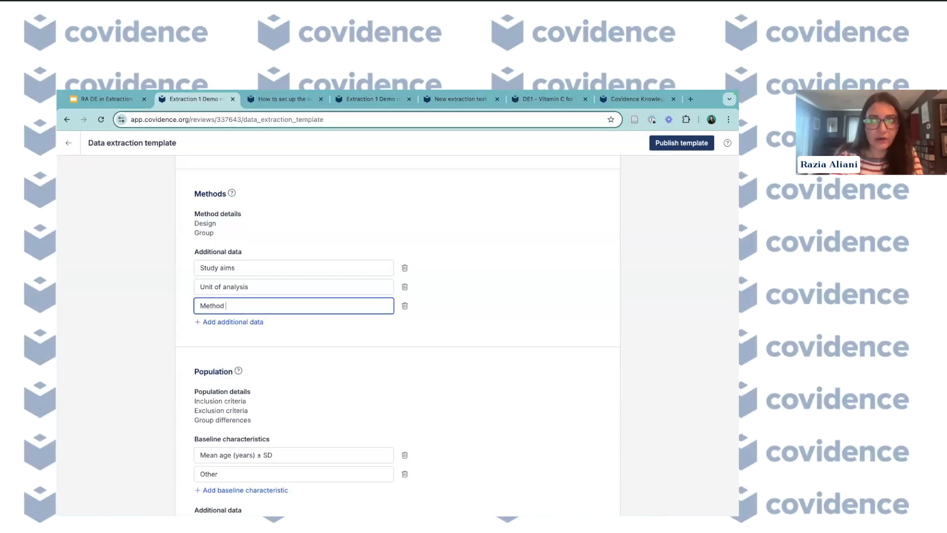
type(" of recruitment")
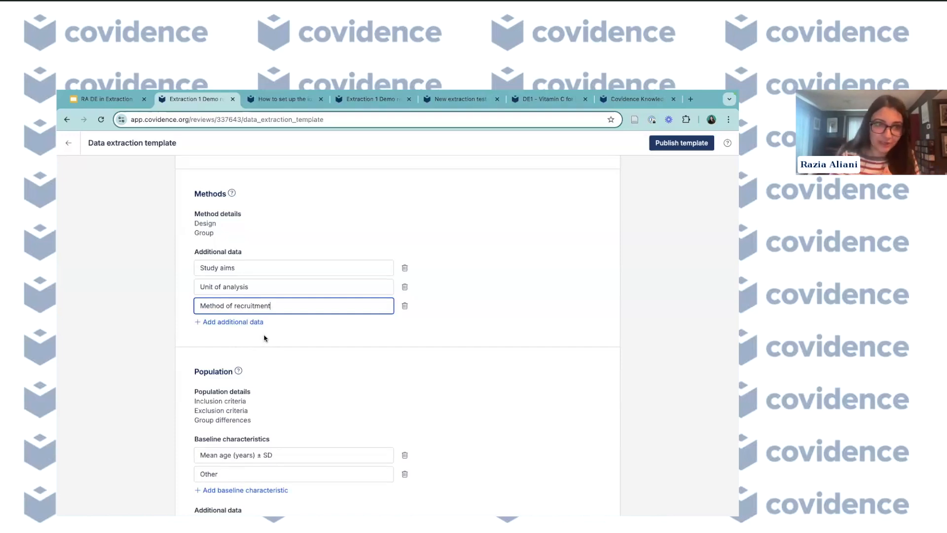
- Rename the Population baseline characteristic Other to Gender (% females)
scroll(265, 368, "down", 2)
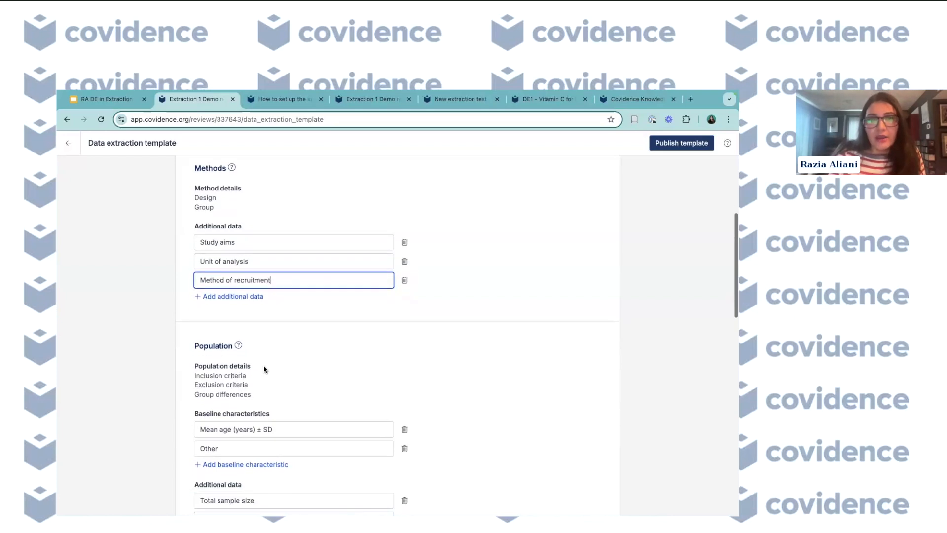
scroll(289, 321, "down", 2)
left_click(296, 281)
scroll(296, 281, "up", 2)
scroll(296, 281, "down", 5)
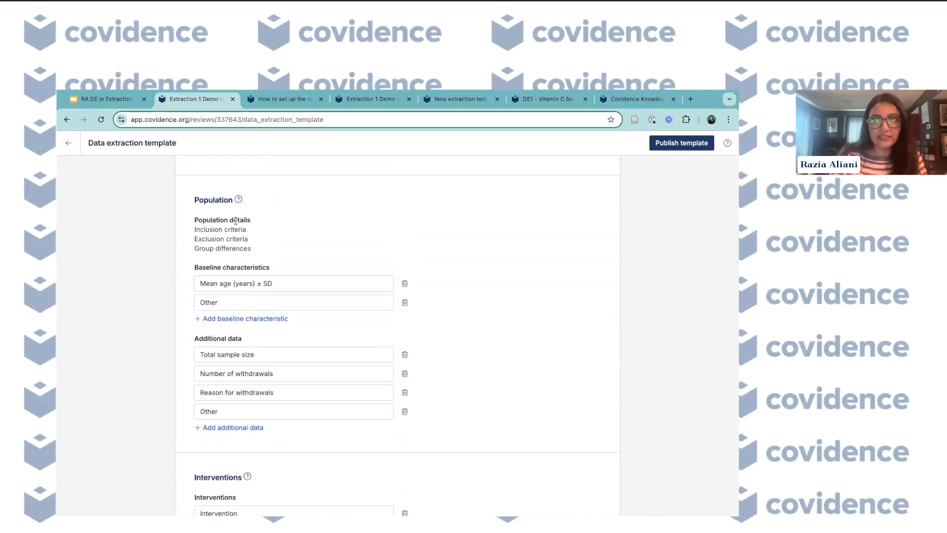
scroll(236, 221, "down", 1)
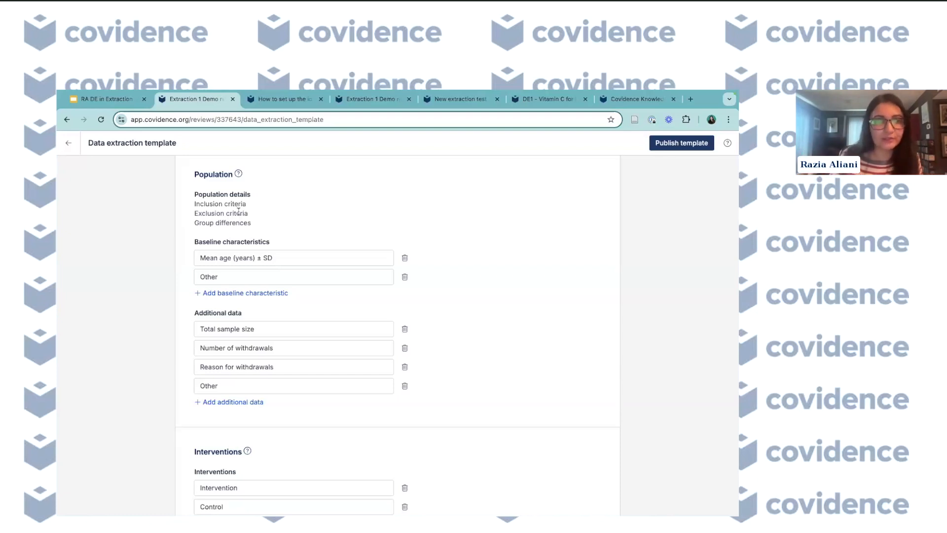
scroll(252, 303, "down", 1)
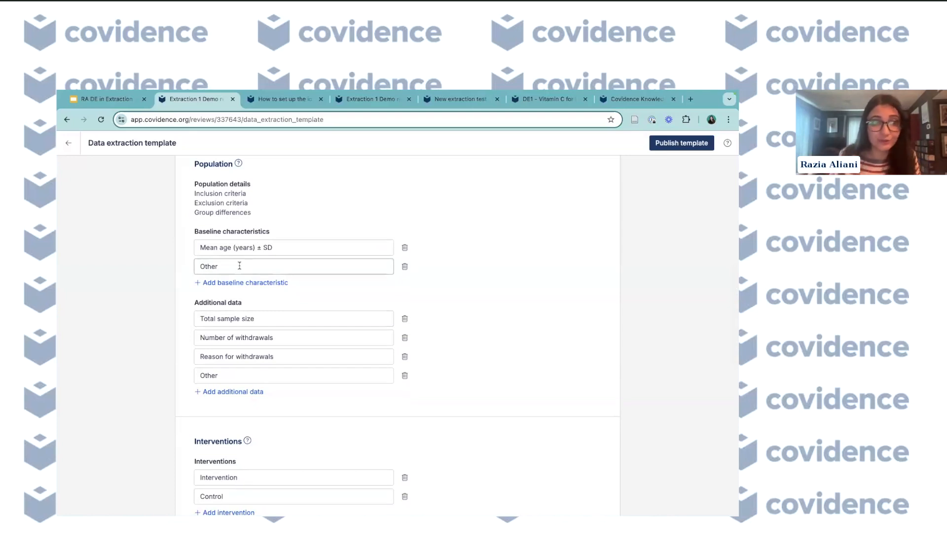
left_click_drag(239, 266, 198, 266)
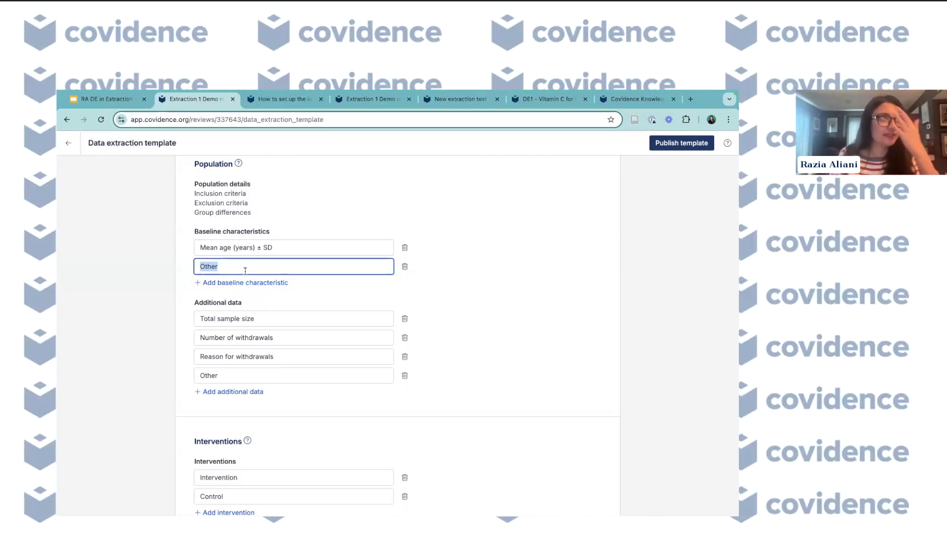
type("Gender")
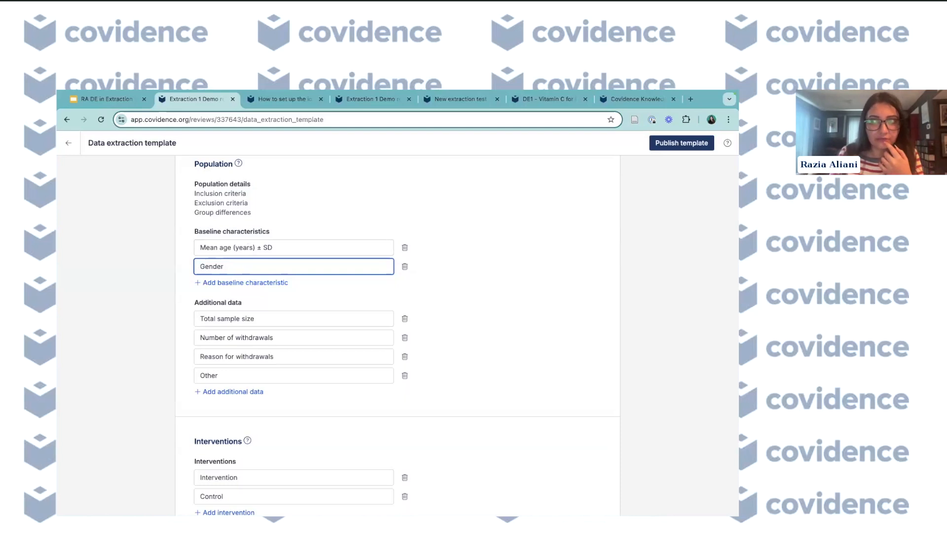
type(" (% females)")
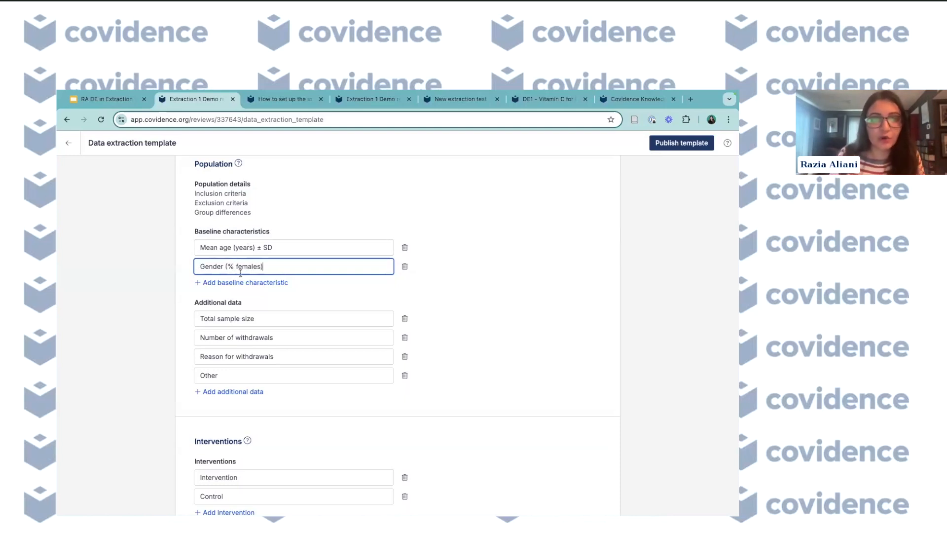
- Add a Population baseline characteristic named BMI
left_click(224, 283)
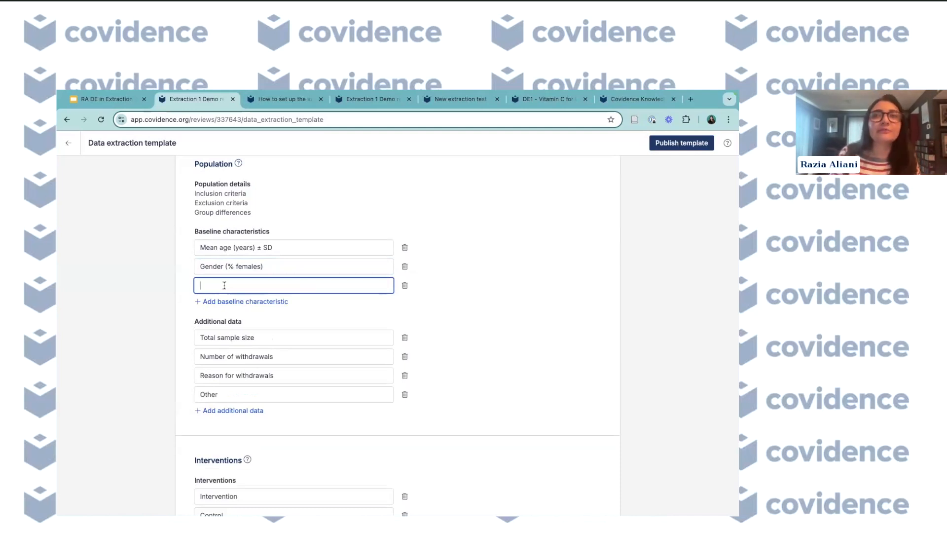
type("BMI")
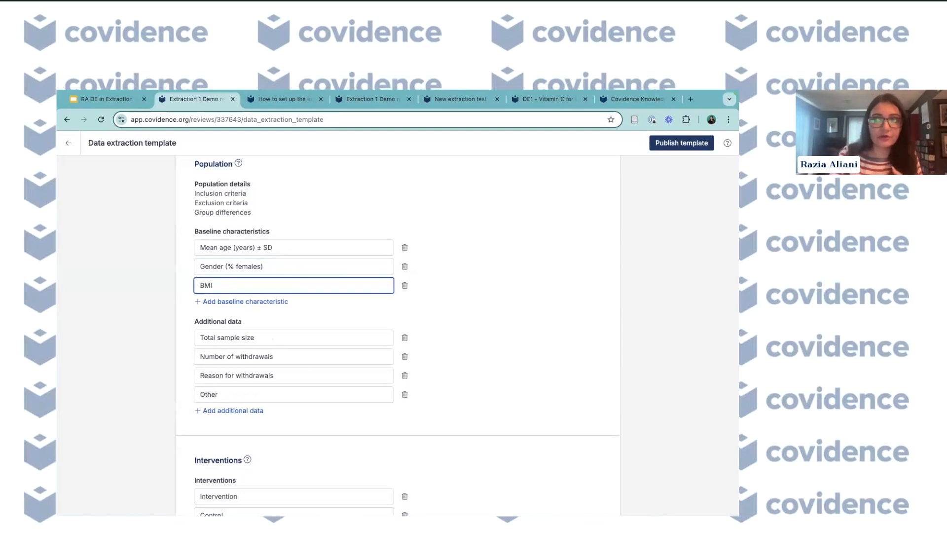
scroll(291, 314, "down", 1)
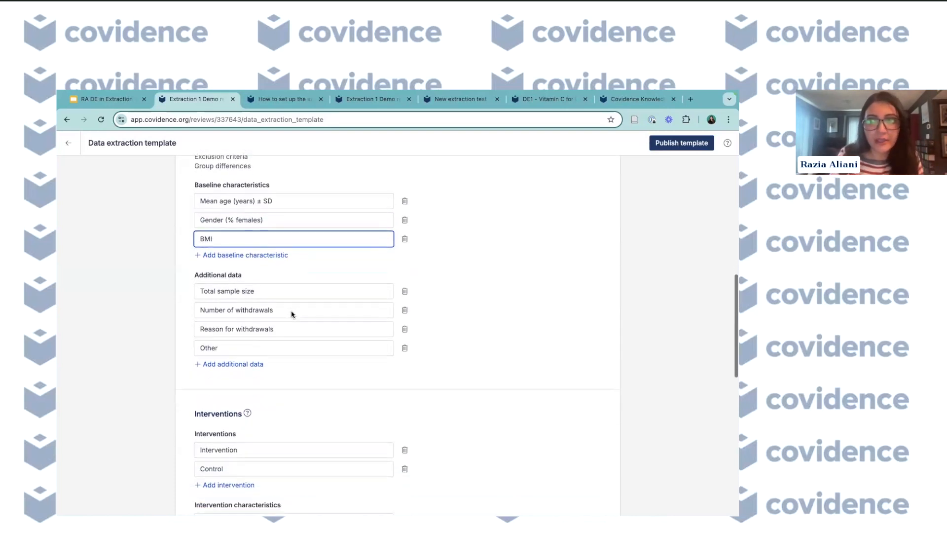
left_click(279, 276)
scroll(279, 276, "down", 1)
scroll(280, 276, "up", 2)
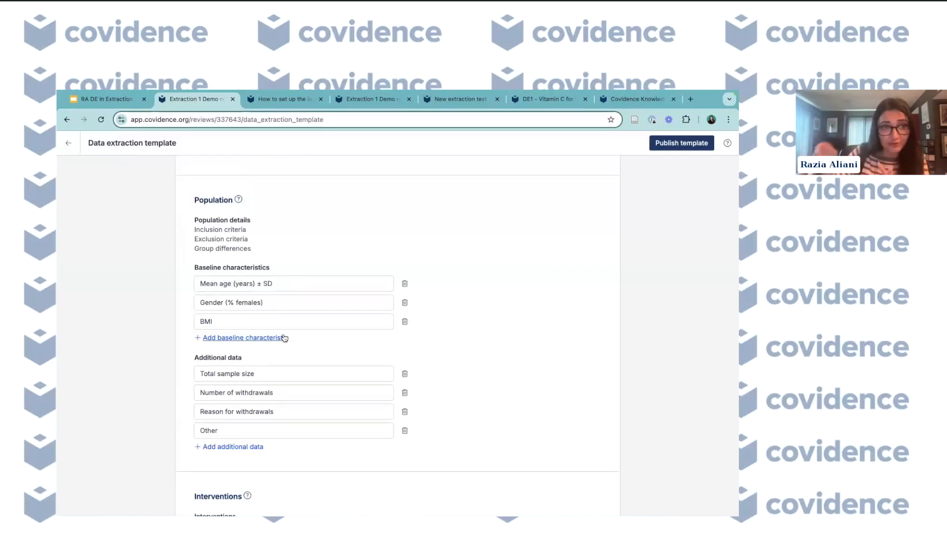
- Review the Population additional data and Interventions section fields
scroll(284, 337, "down", 3)
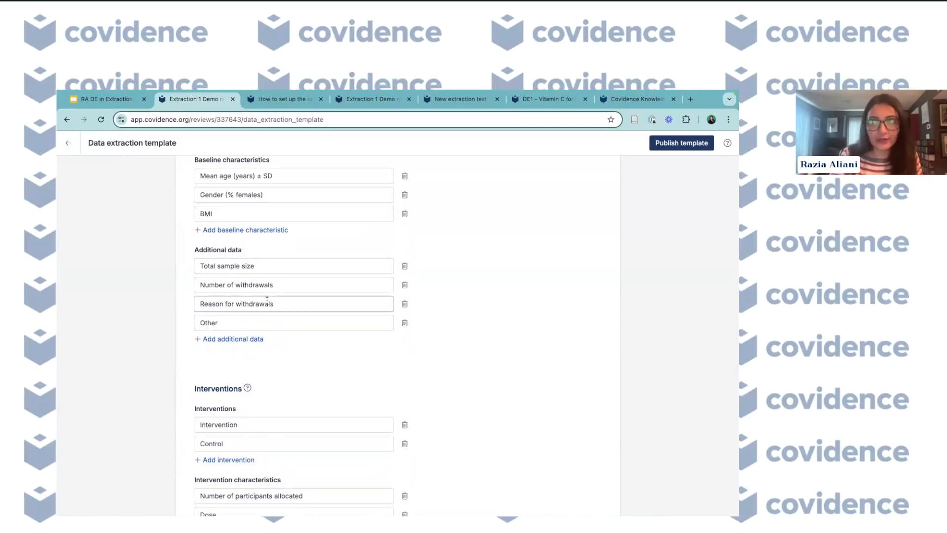
scroll(267, 301, "down", 2)
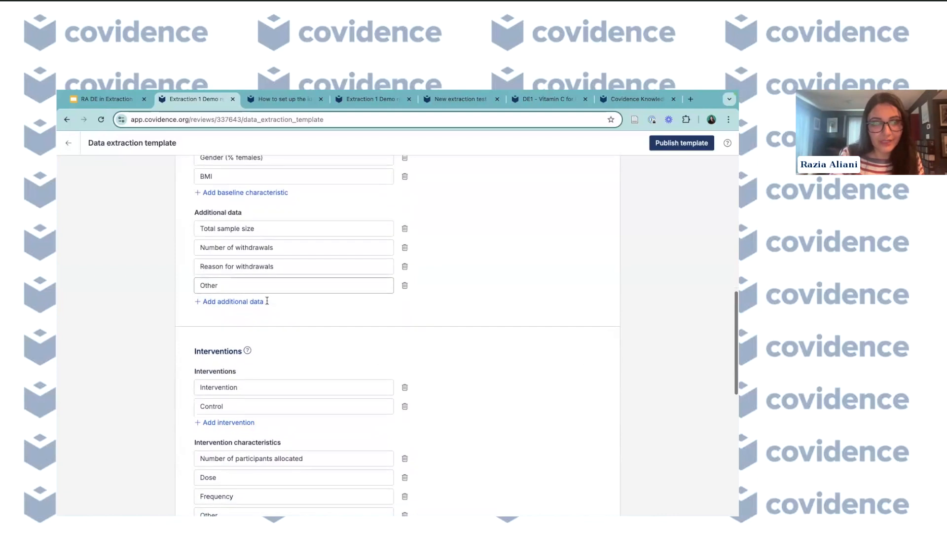
scroll(268, 256, "down", 2)
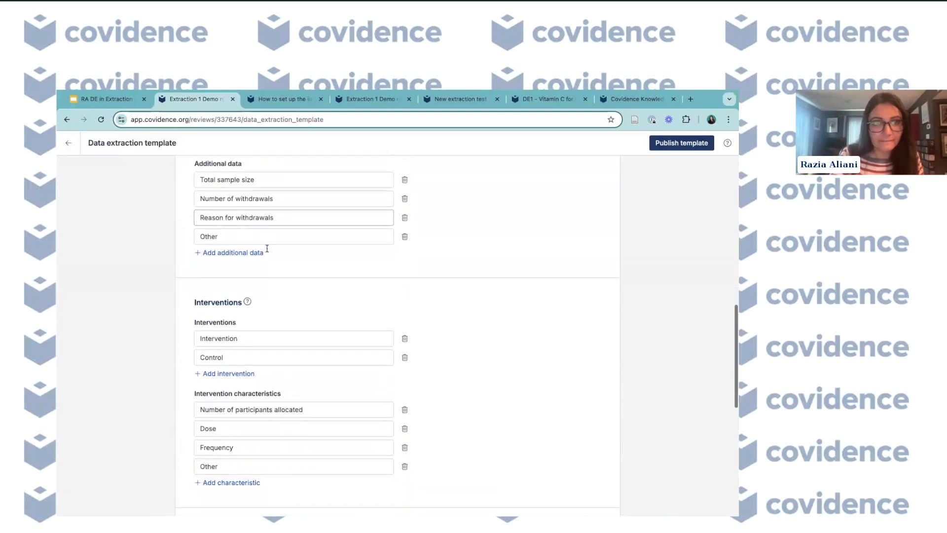
scroll(267, 248, "down", 1)
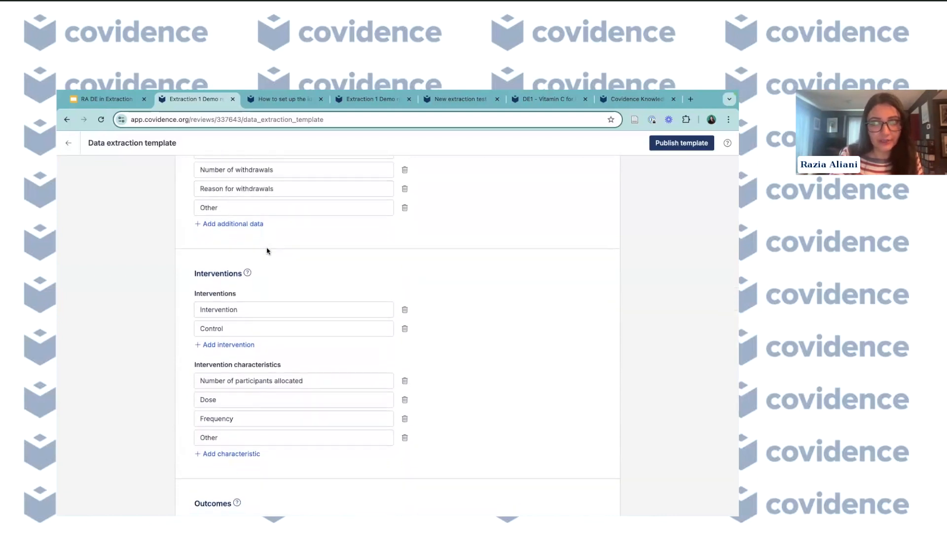
scroll(268, 250, "up", 2)
scroll(267, 250, "up", 1)
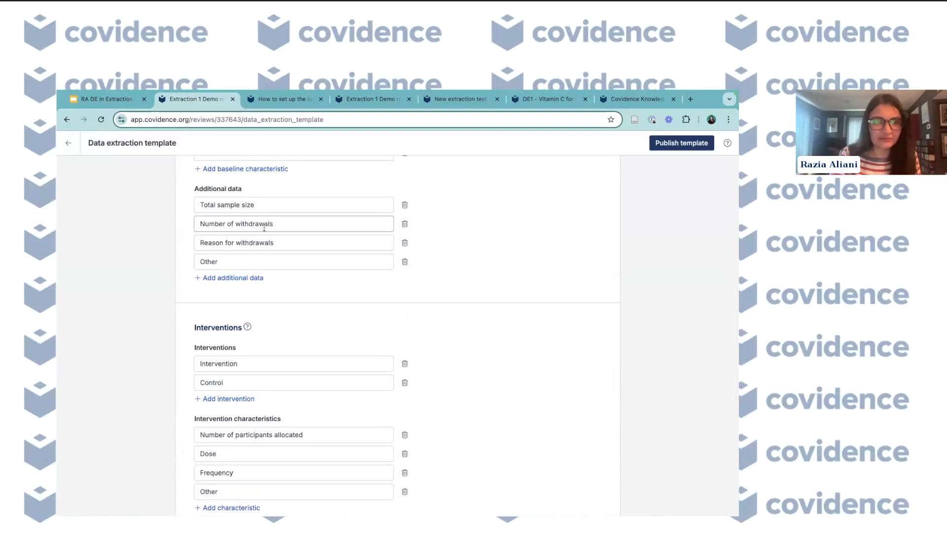
scroll(267, 237, "down", 3)
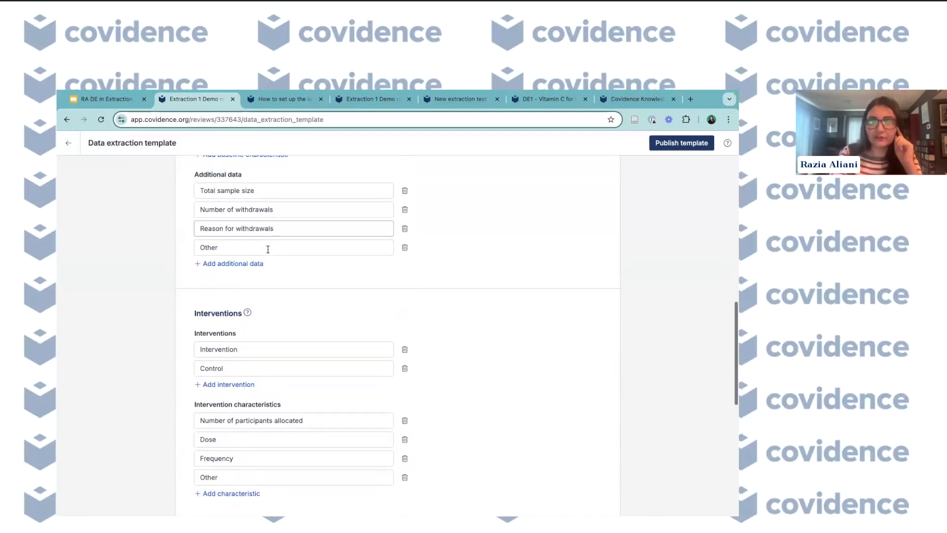
scroll(268, 249, "down", 3)
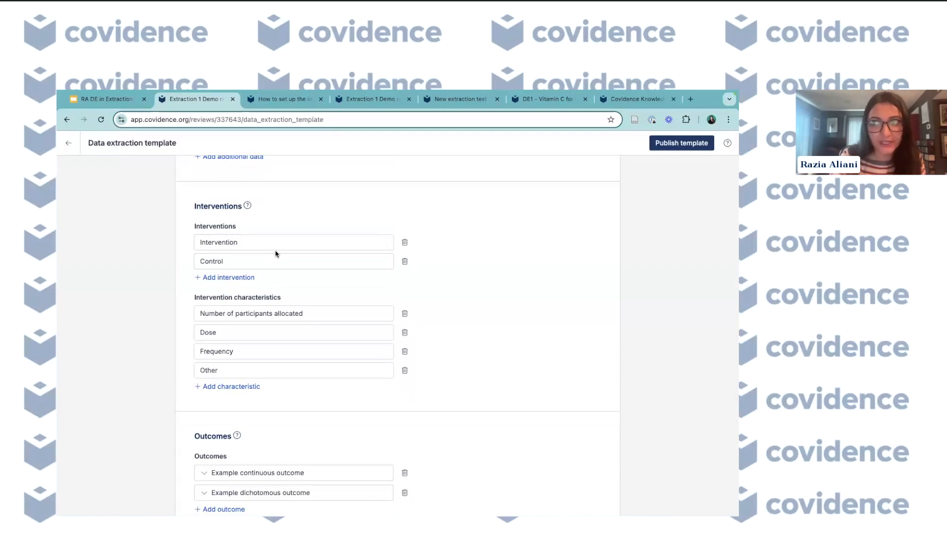
- Rename the Intervention entry in the Interventions section to Vitamin C
left_click_drag(243, 242, 193, 244)
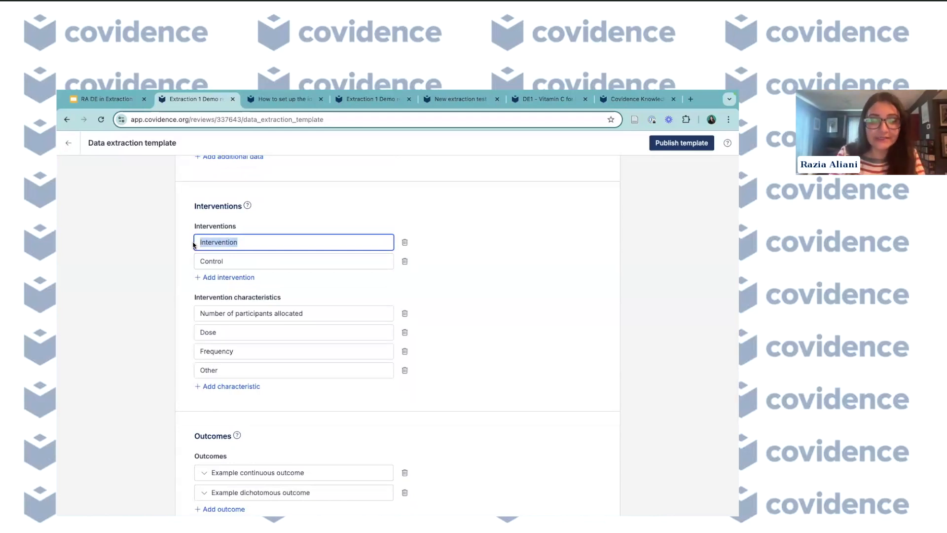
type("Vitma")
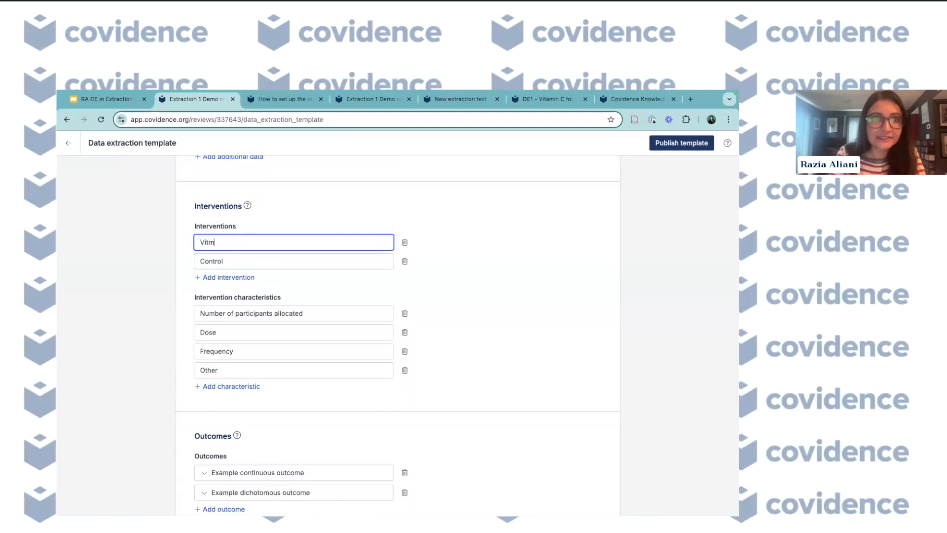
key("BackSpace")
type("amin C")
- Rename the Control intervention to Placebo
double_click(234, 258)
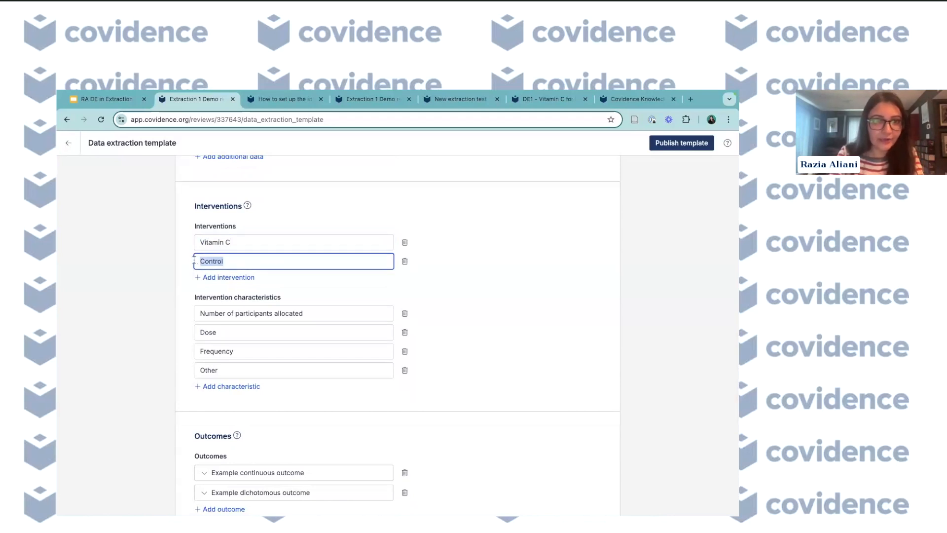
type("Placebo")
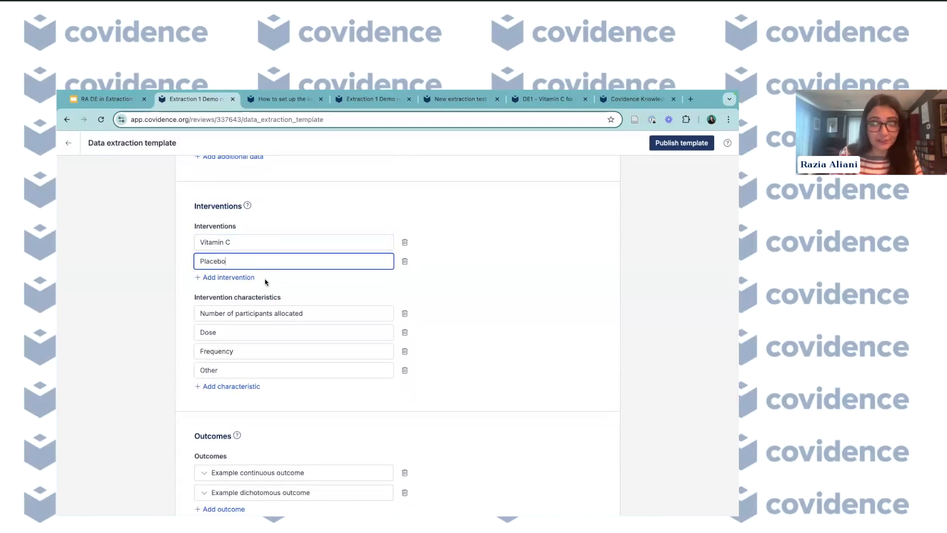
- Add a third intervention named Vit C + zinc
left_click(228, 277)
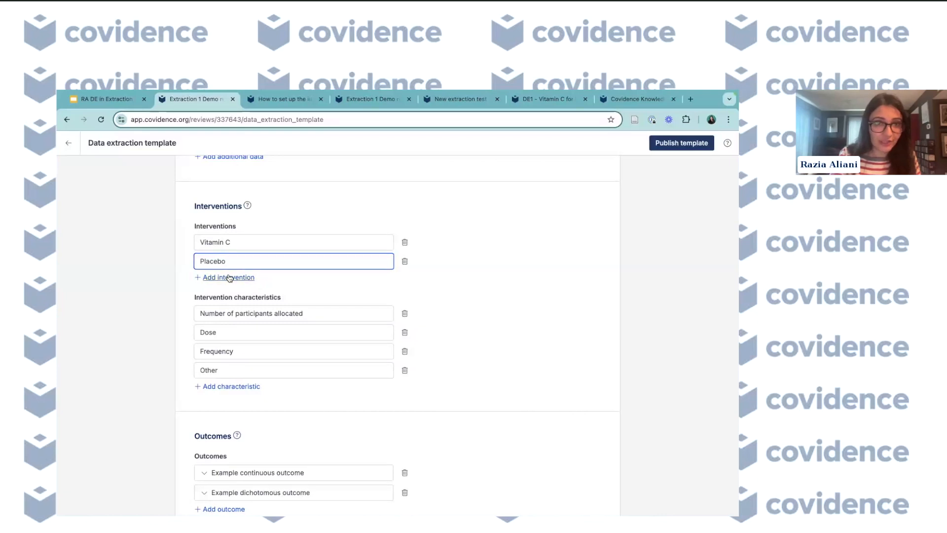
type("V")
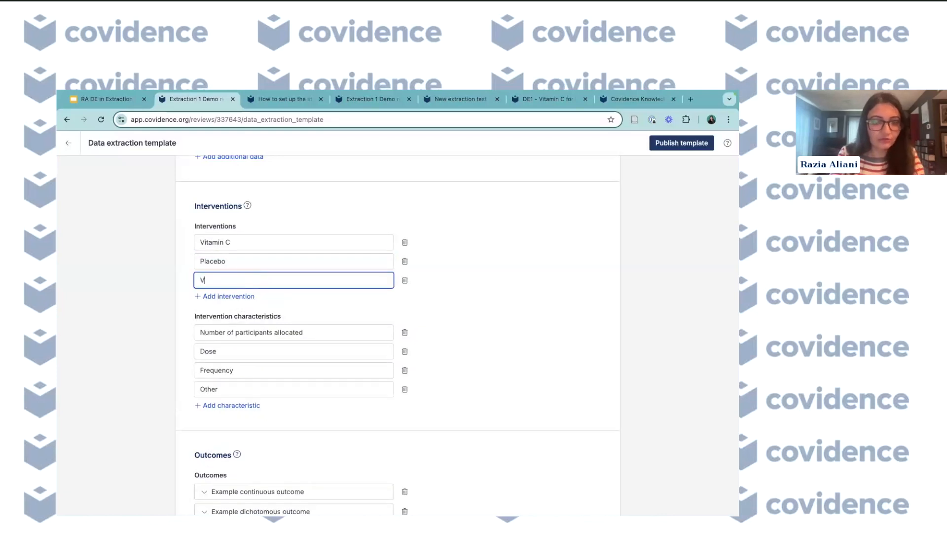
type("ict ")
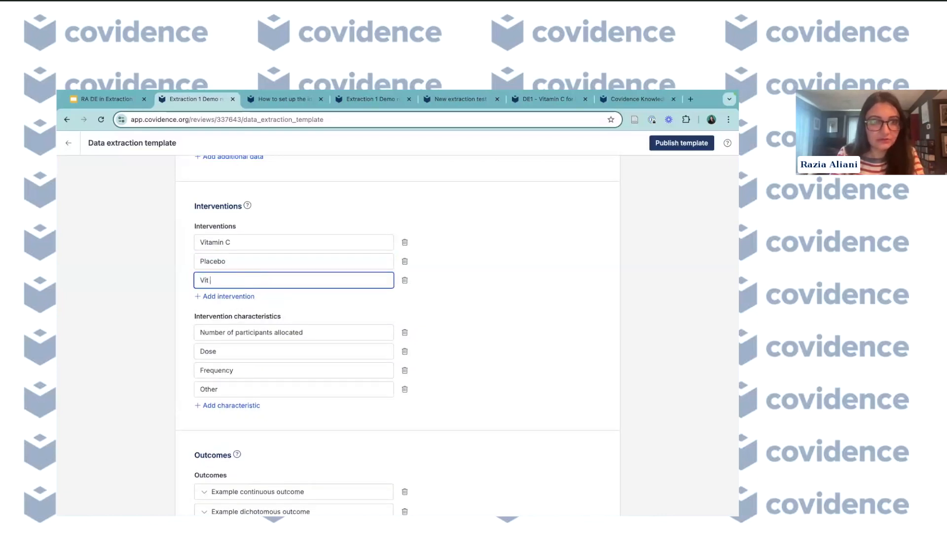
type("C + zo")
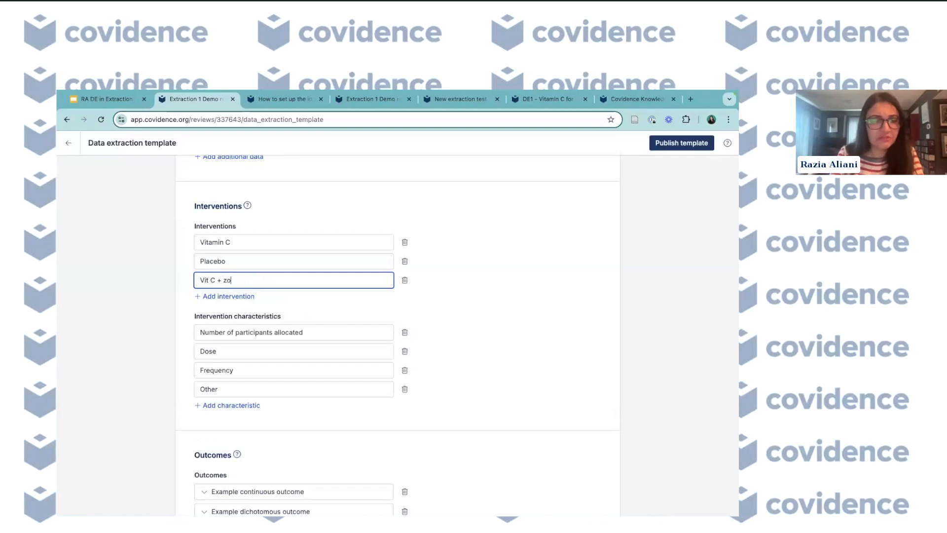
key("BackSpace")
type("inc")
key("BackSpace")
key("BackSpace")
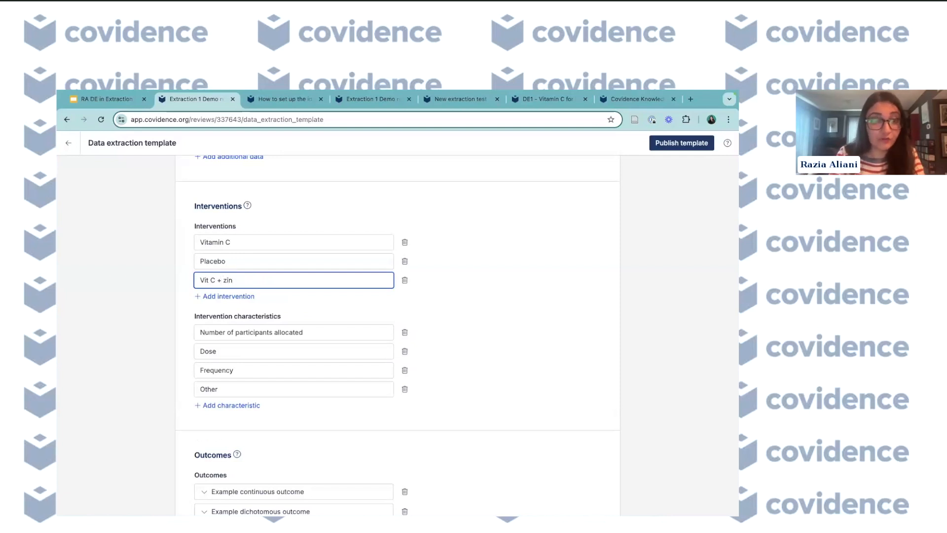
type("c")
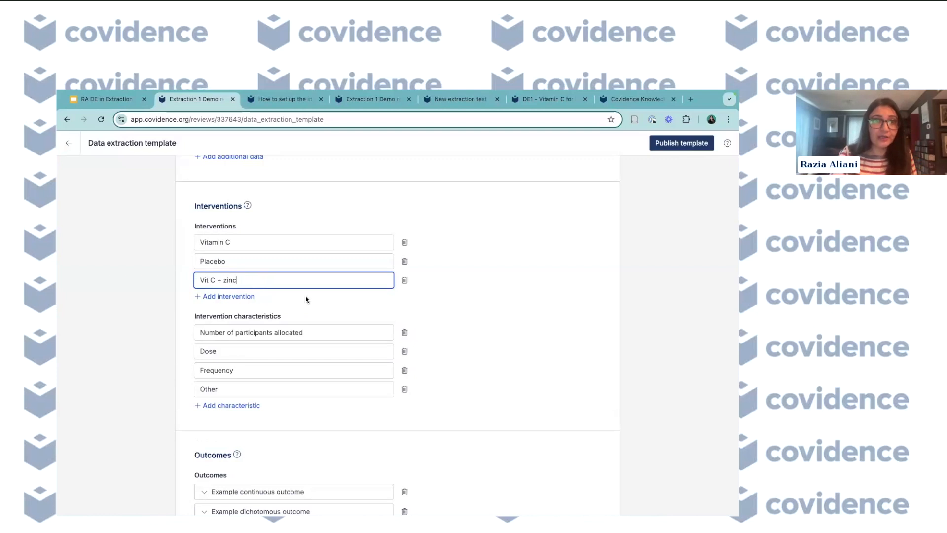
- Rename the Other intervention characteristic to Route of administration
scroll(353, 314, "down", 1)
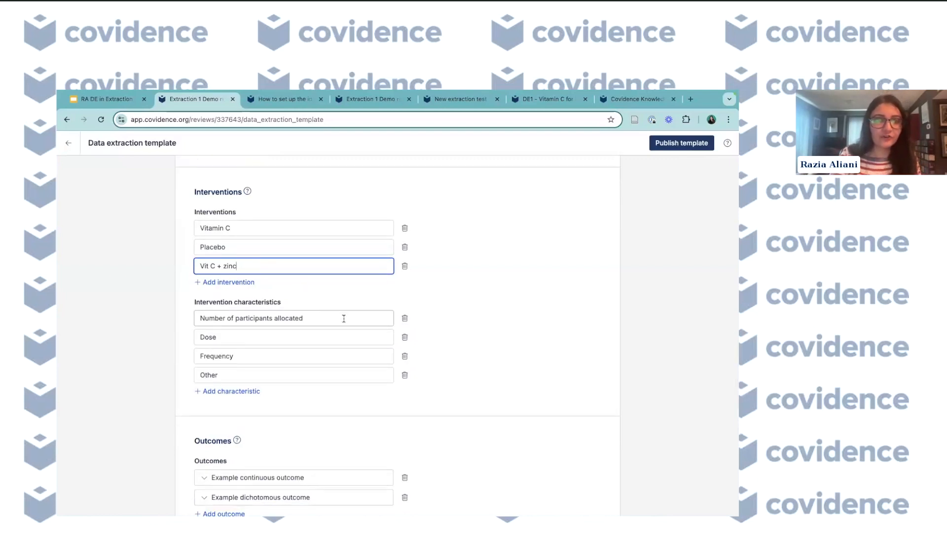
scroll(344, 318, "down", 1)
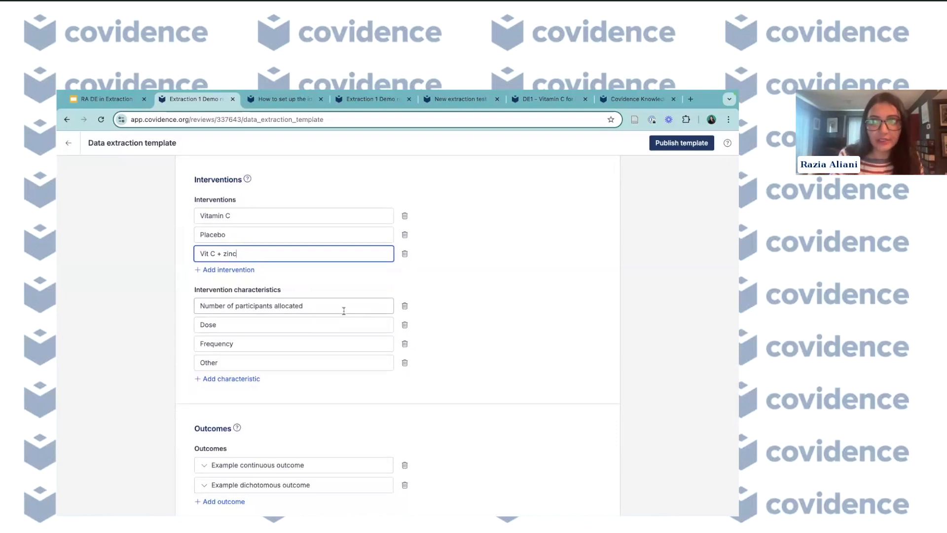
left_click(344, 310)
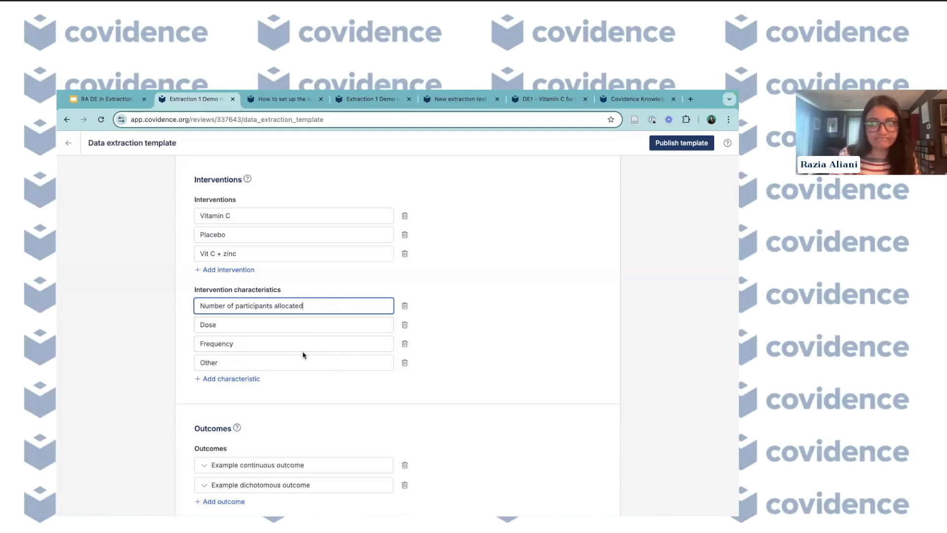
left_click_drag(238, 362, 198, 362)
type("Route")
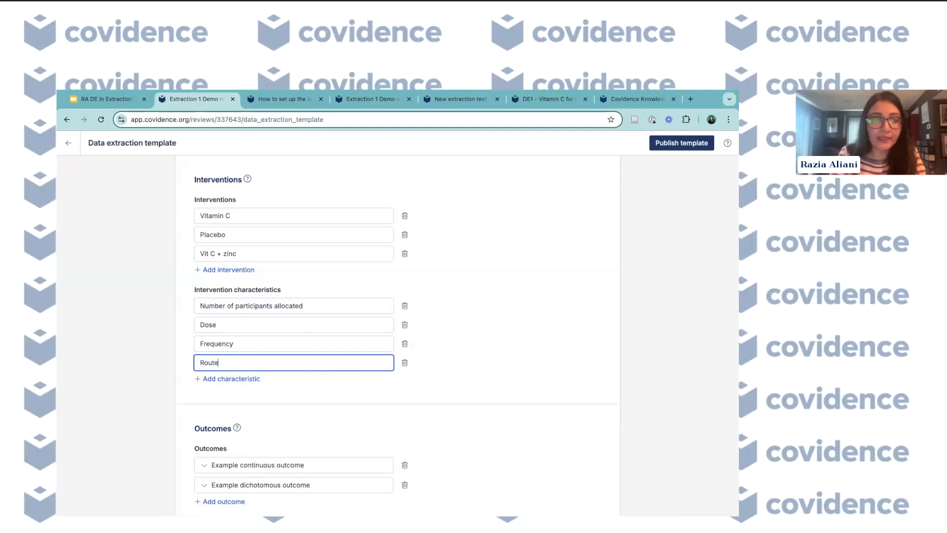
type(" of a")
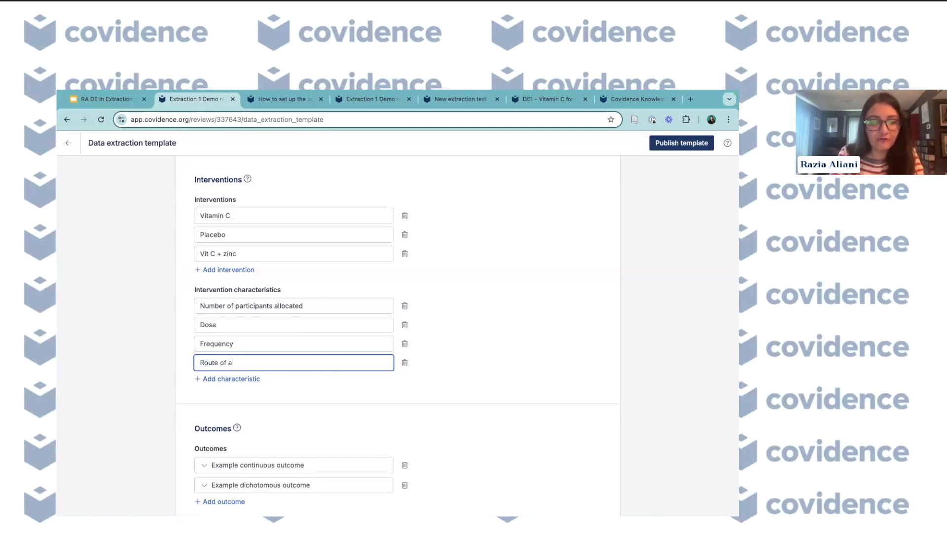
type("dminis")
type("ta")
type("ation")
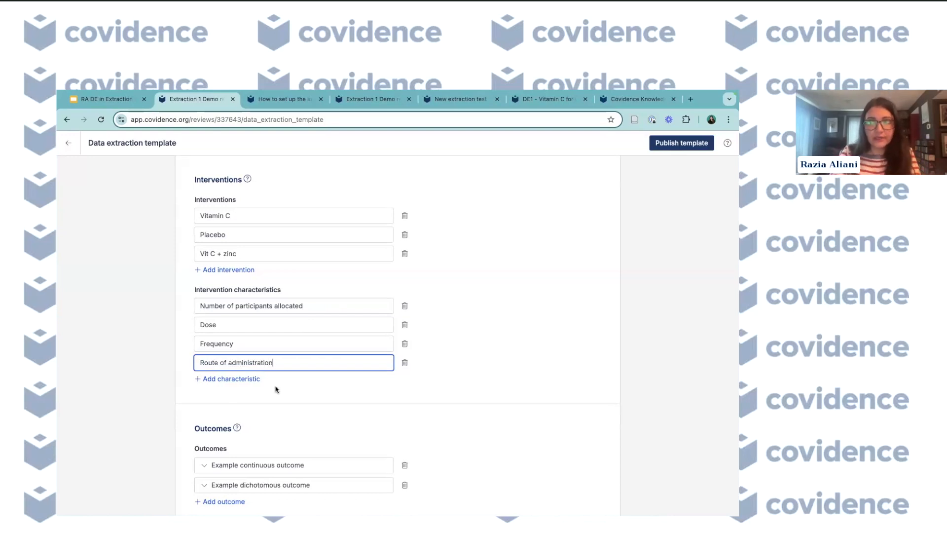
- Rename the example continuous outcome to Duration of cold (days)
scroll(275, 388, "down", 1)
scroll(292, 354, "up", 2)
scroll(291, 355, "down", 1)
left_click(462, 335)
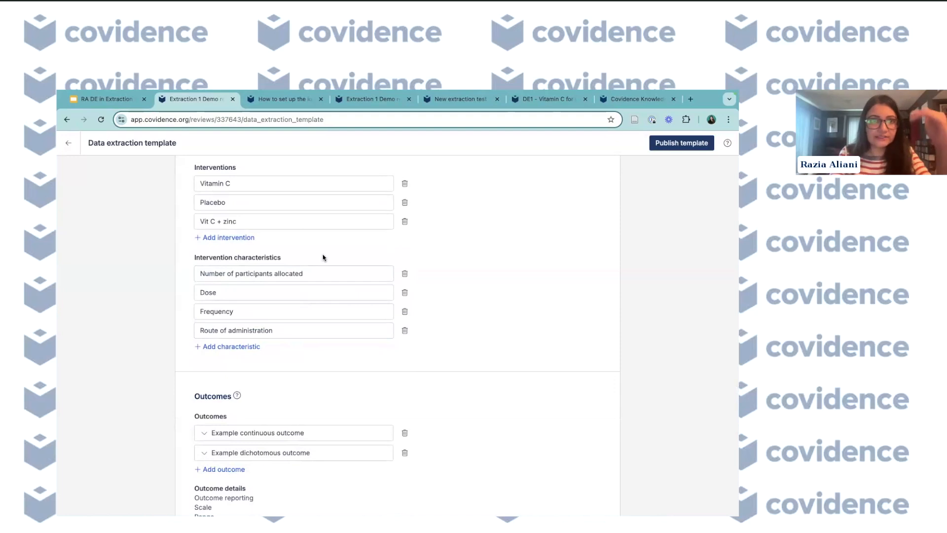
scroll(329, 307, "down", 1)
scroll(328, 307, "down", 3)
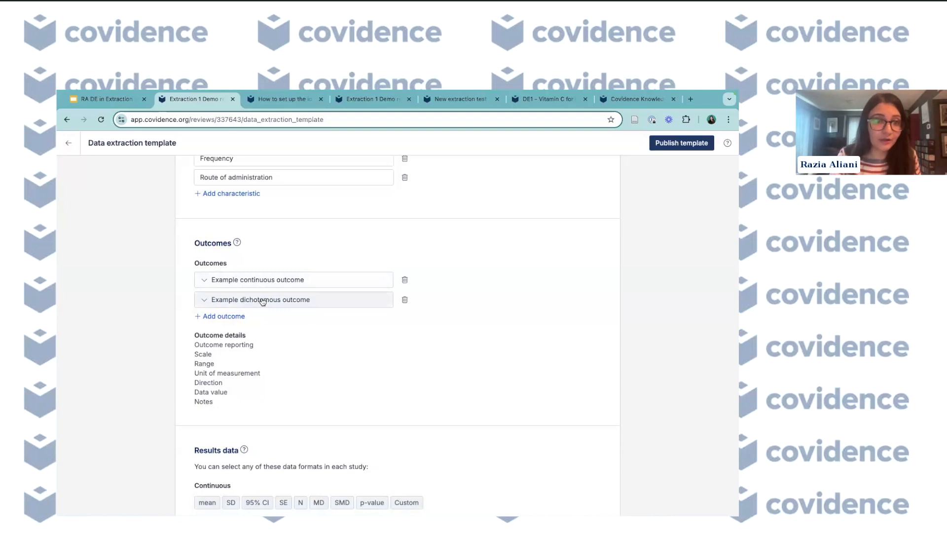
left_click(233, 282)
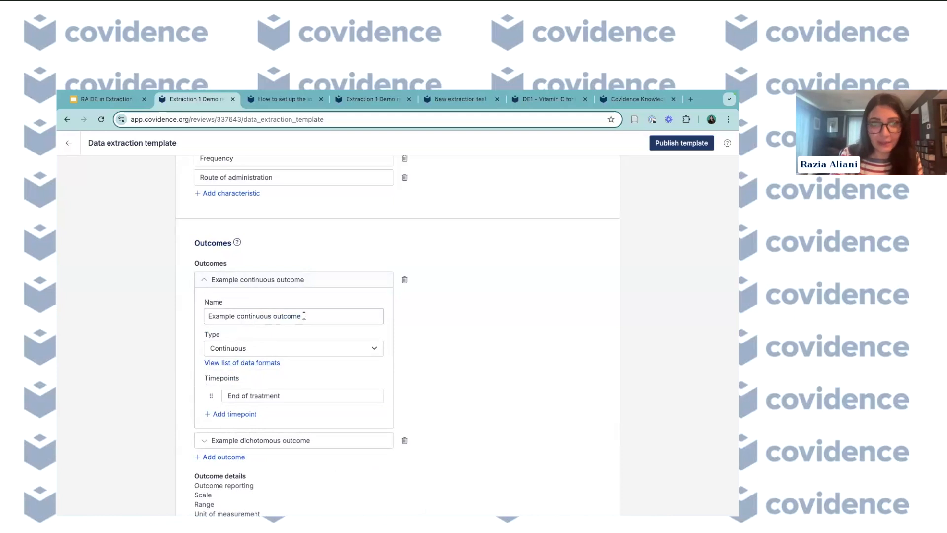
left_click_drag(305, 316, 190, 318)
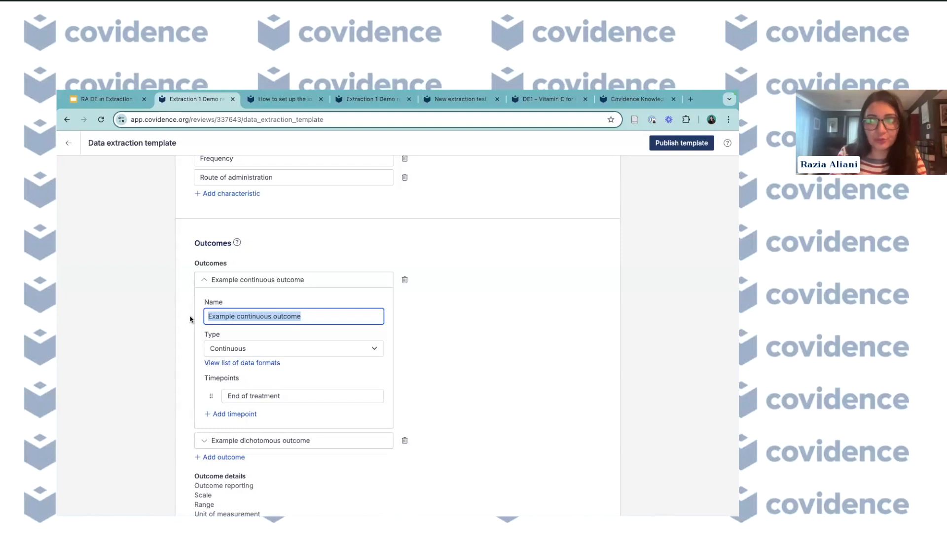
type("Duration ")
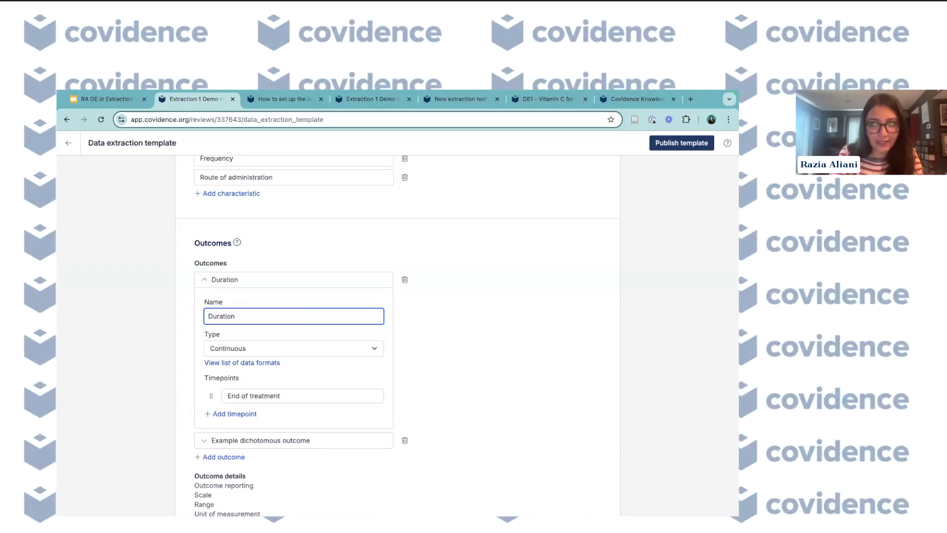
type("of cold")
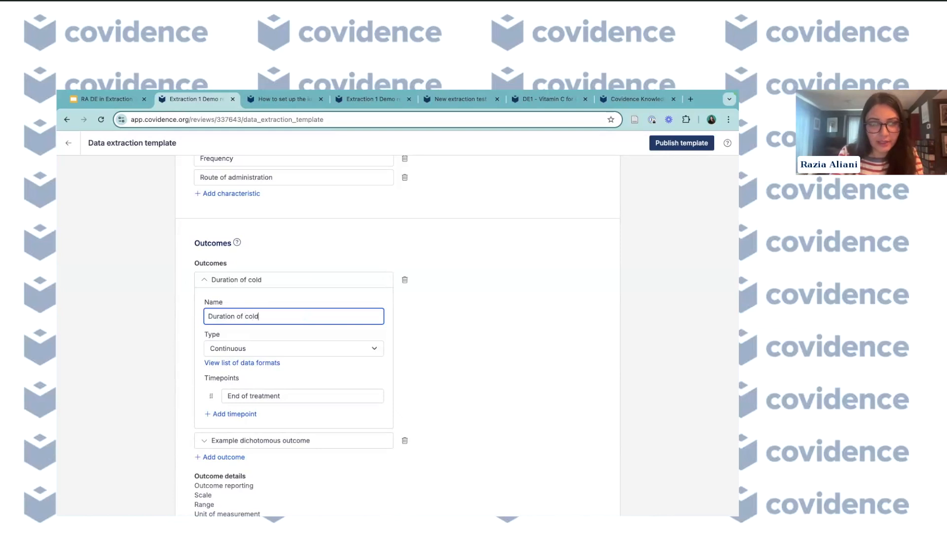
type(" (")
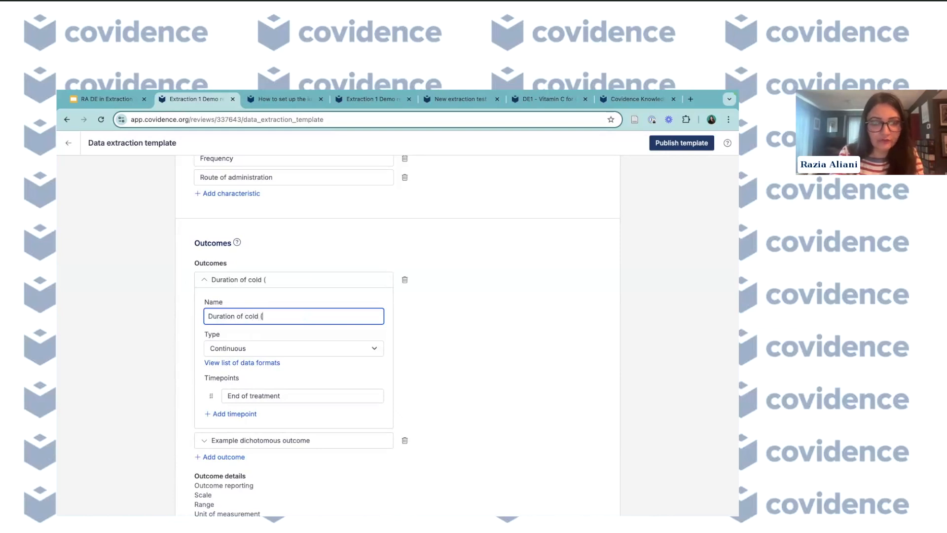
type("days)")
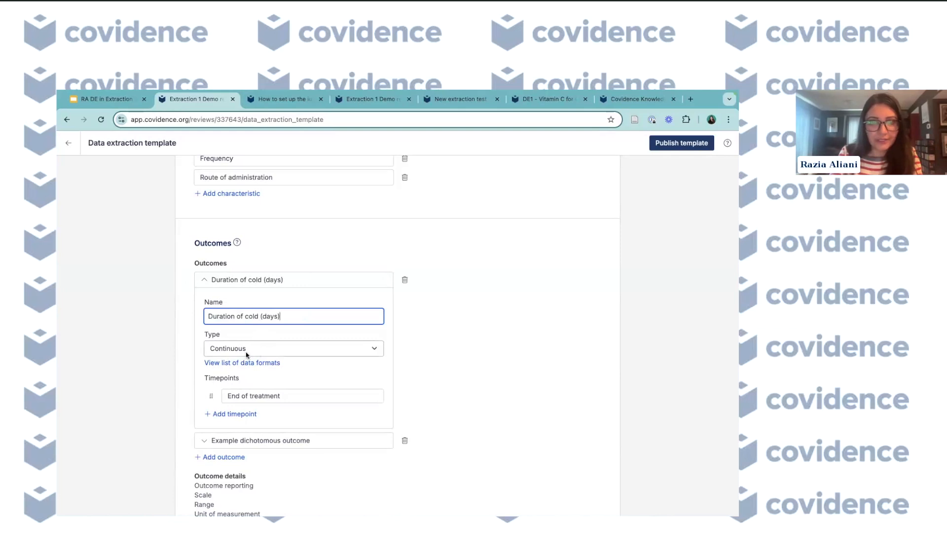
- Set the Duration of cold (days) outcome's timepoint to 2 months
scroll(246, 350, "down", 1)
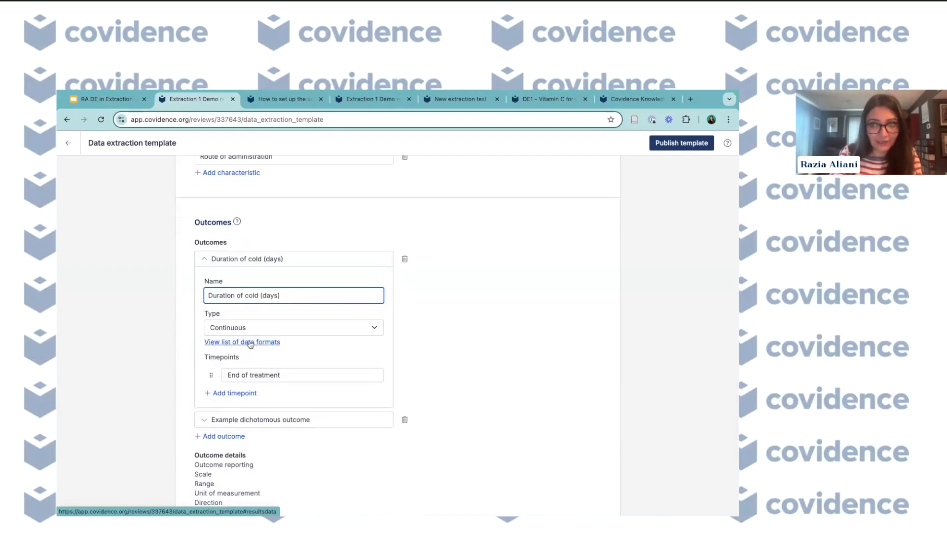
left_click(252, 344)
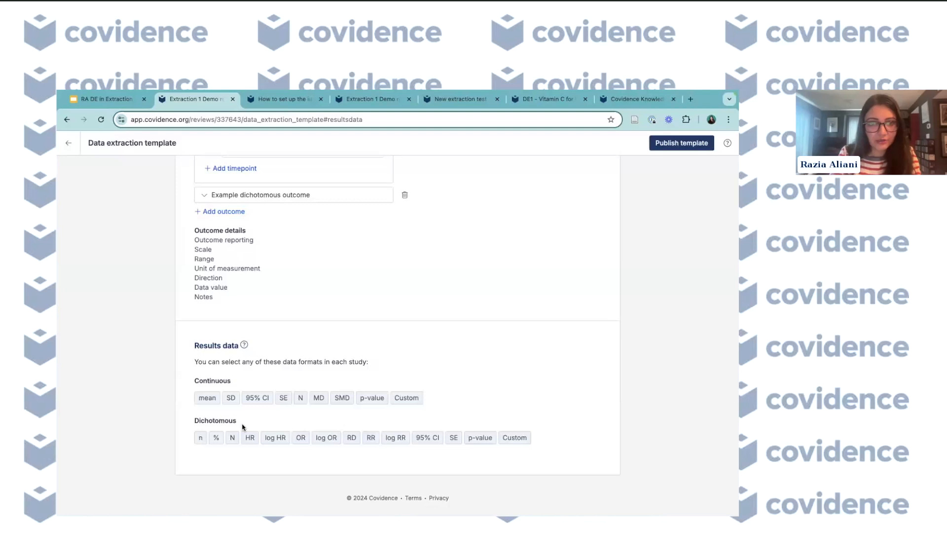
scroll(314, 370, "up", 1)
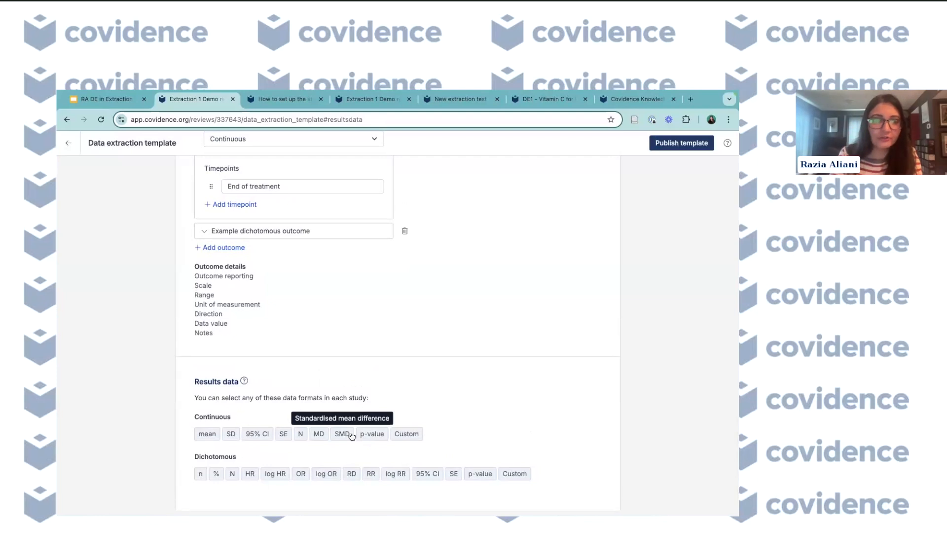
scroll(351, 436, "up", 2)
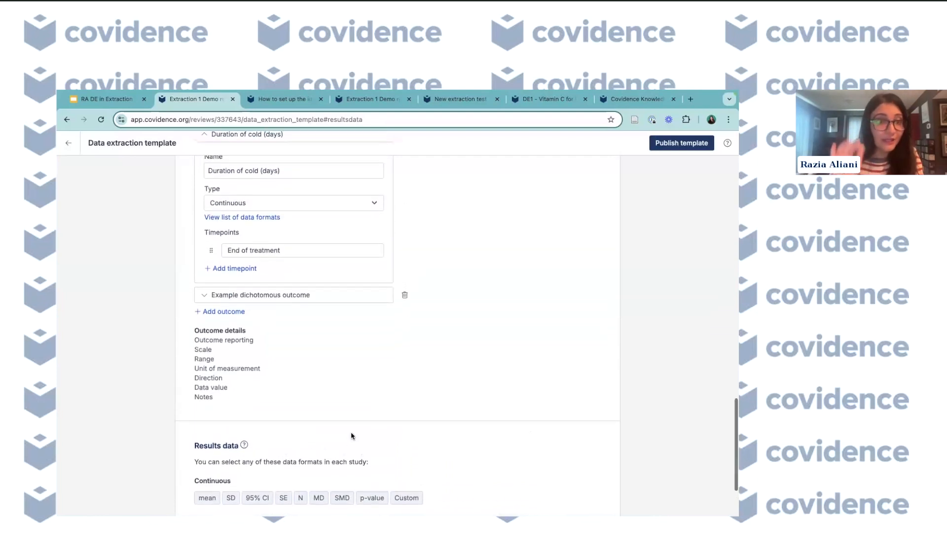
scroll(275, 345, "up", 1)
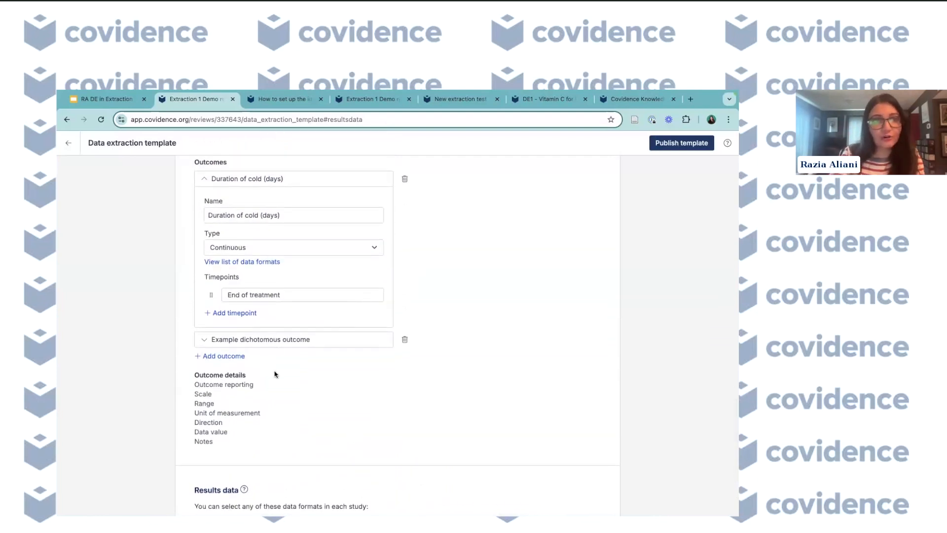
scroll(275, 372, "up", 1)
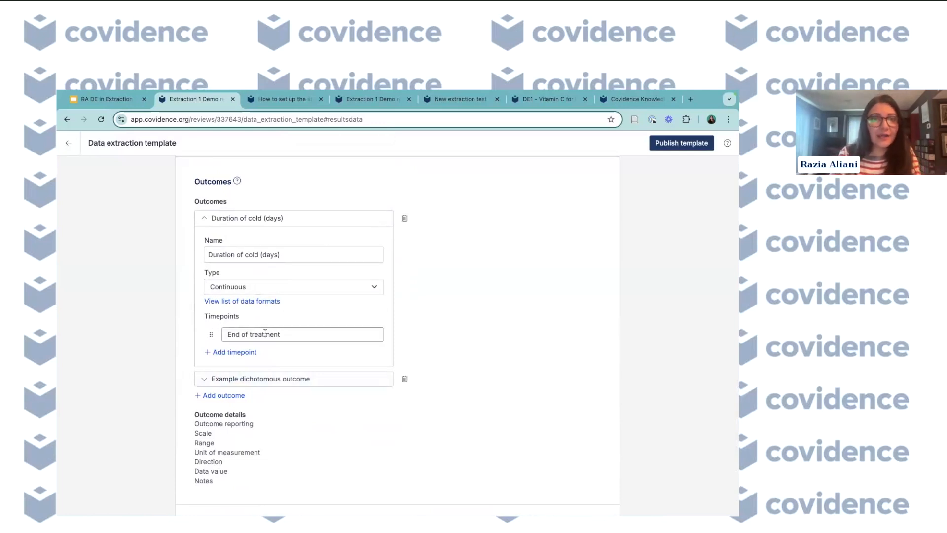
left_click_drag(286, 334, 227, 333)
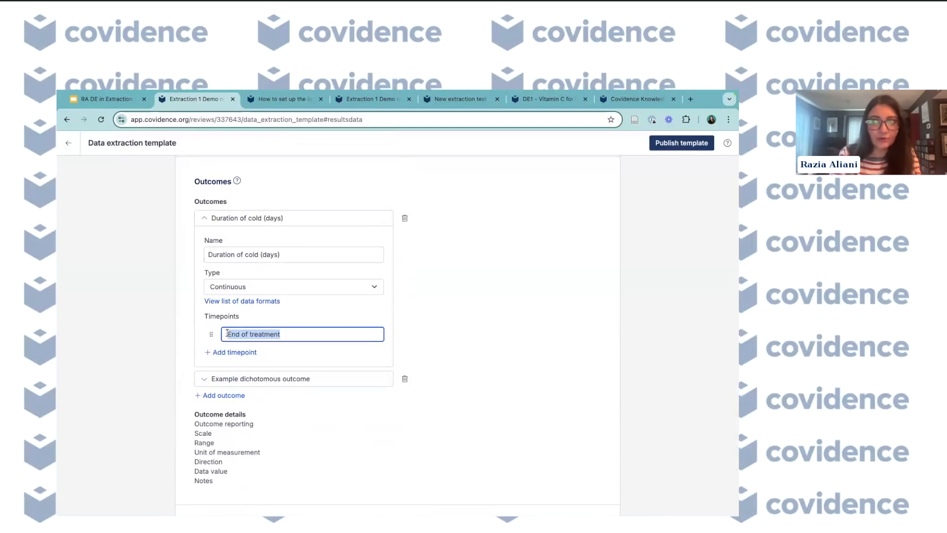
type("2 months")
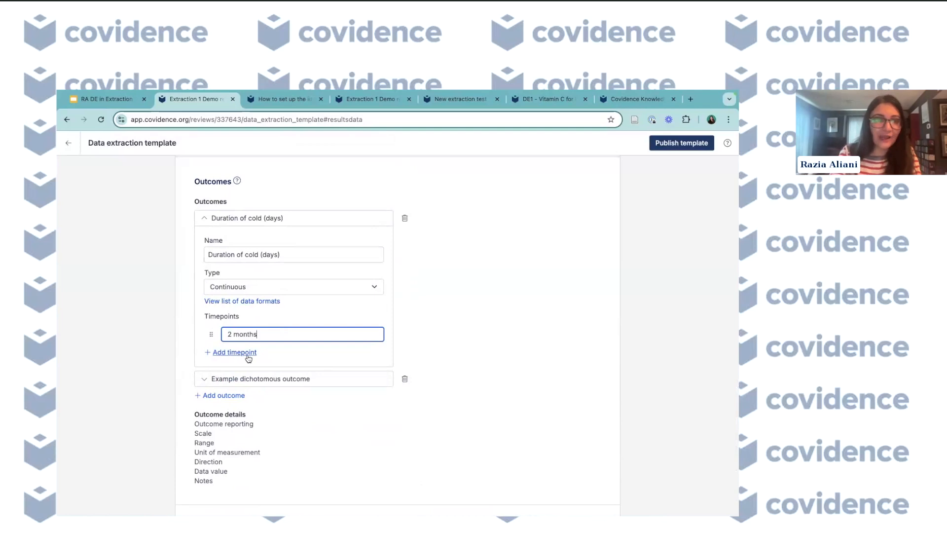
- Rename the example dichotomous outcome to Number of colds
left_click(271, 380)
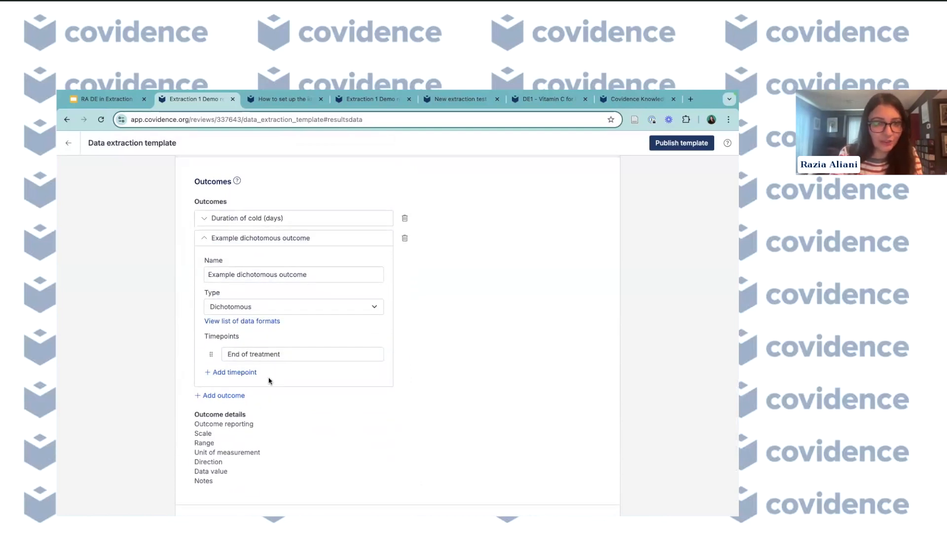
left_click_drag(306, 274, 220, 275)
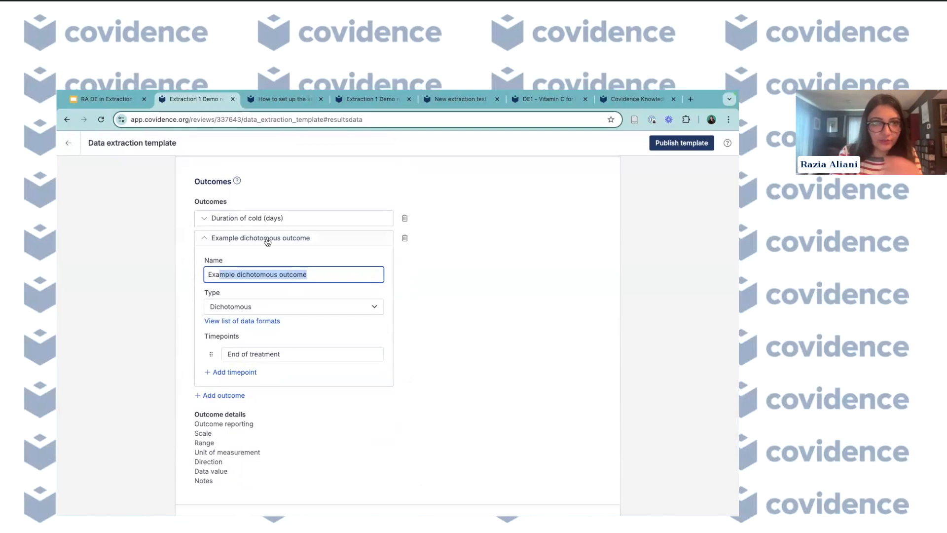
left_click_drag(310, 274, 201, 275)
type("Num")
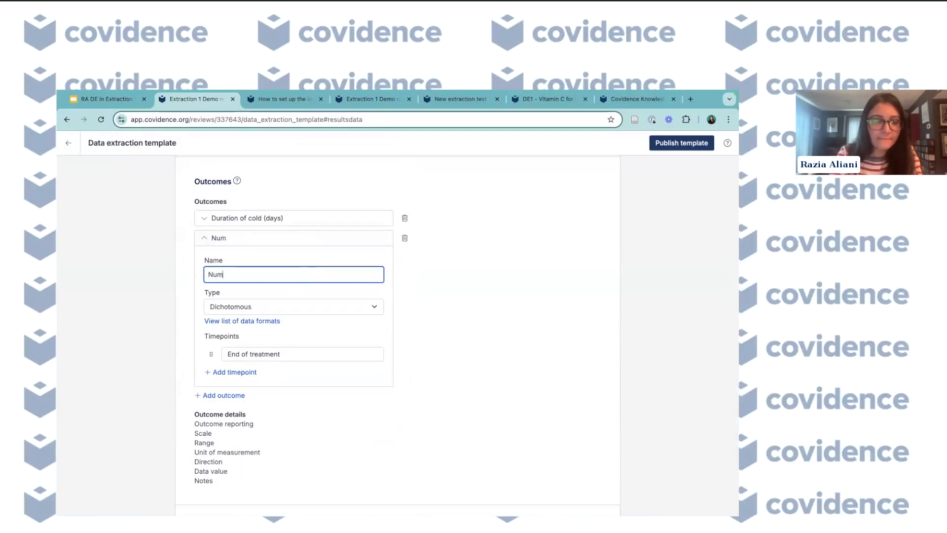
type("ber of col")
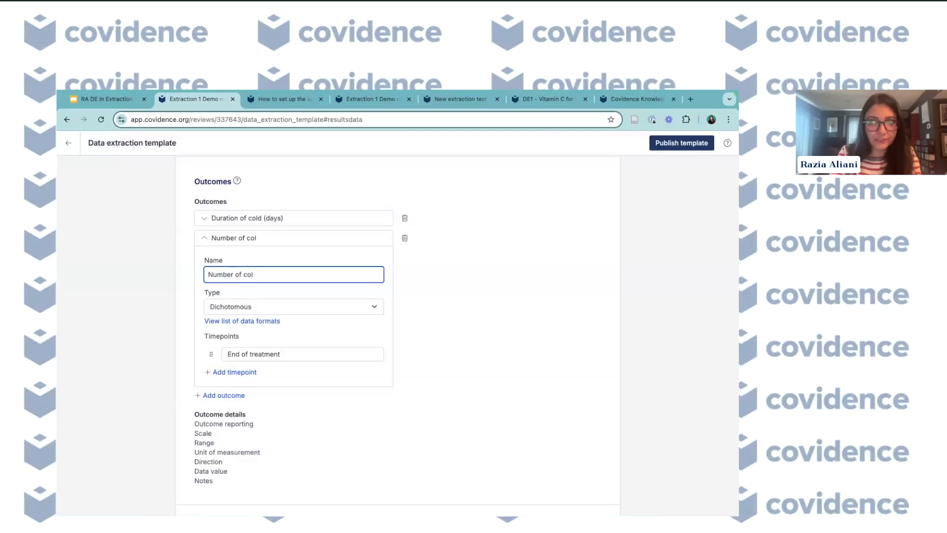
type("s")
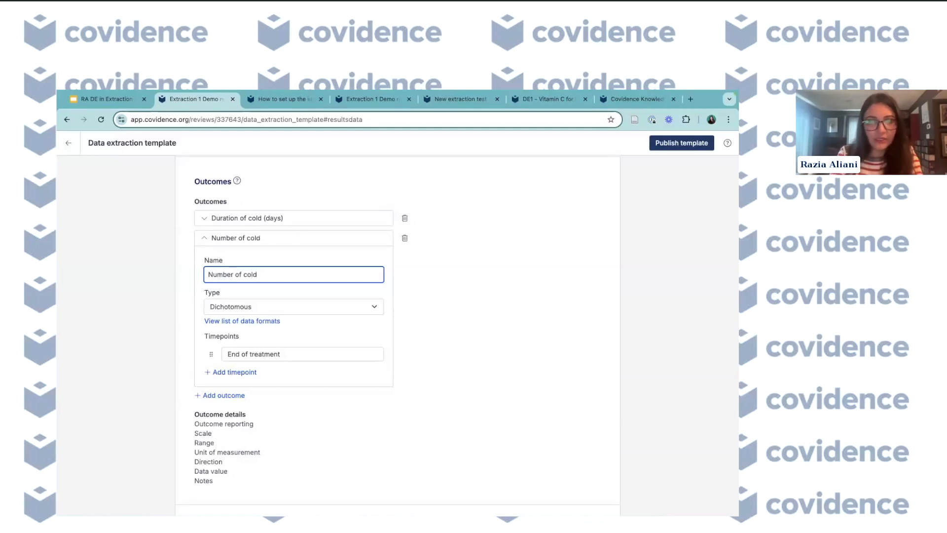
type("s")
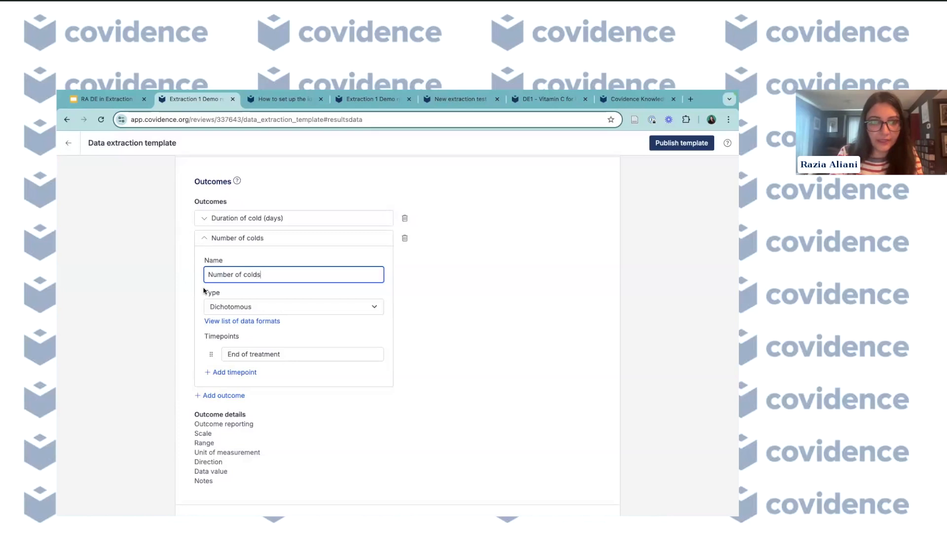
- Set the Number of colds outcome's type to Continuous and rename its first timepoint to Baseline
left_click(241, 306)
left_click(244, 296)
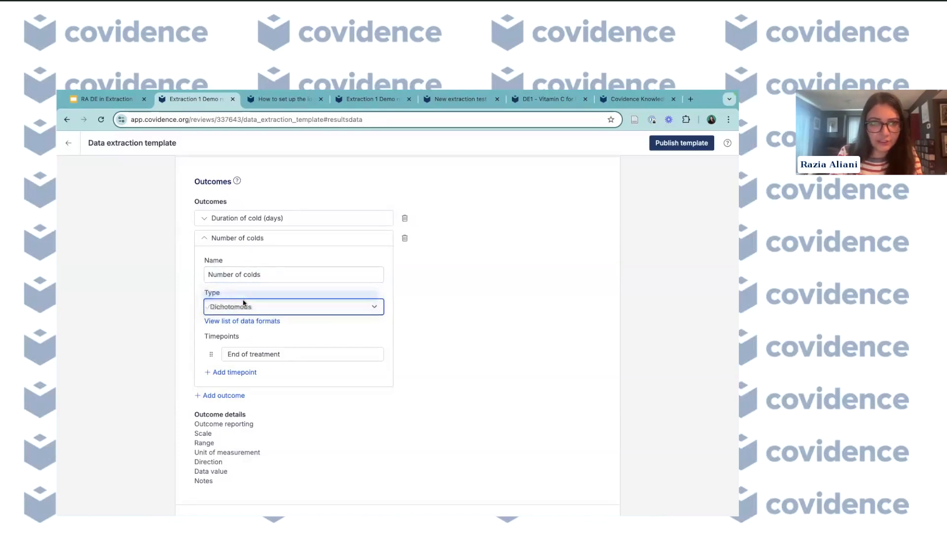
scroll(257, 343, "down", 1)
left_click(281, 333)
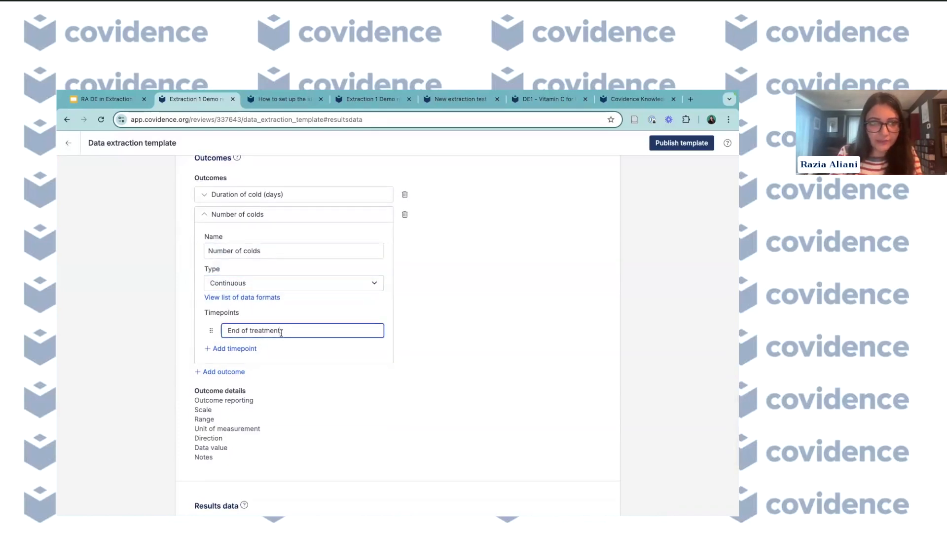
left_click_drag(282, 333, 215, 332)
type("B")
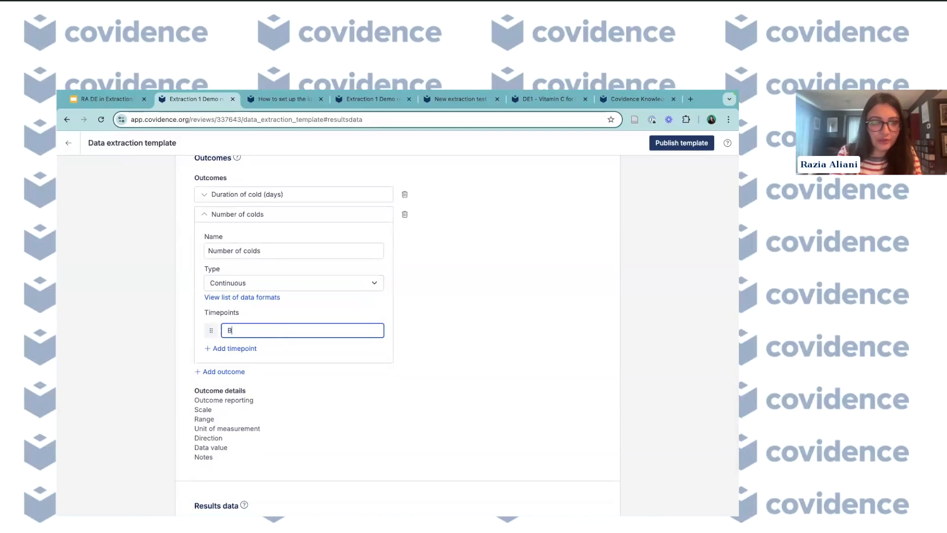
type("aseline")
- Add two more timepoints to Number of colds: 6 months and 8 months
left_click(236, 348)
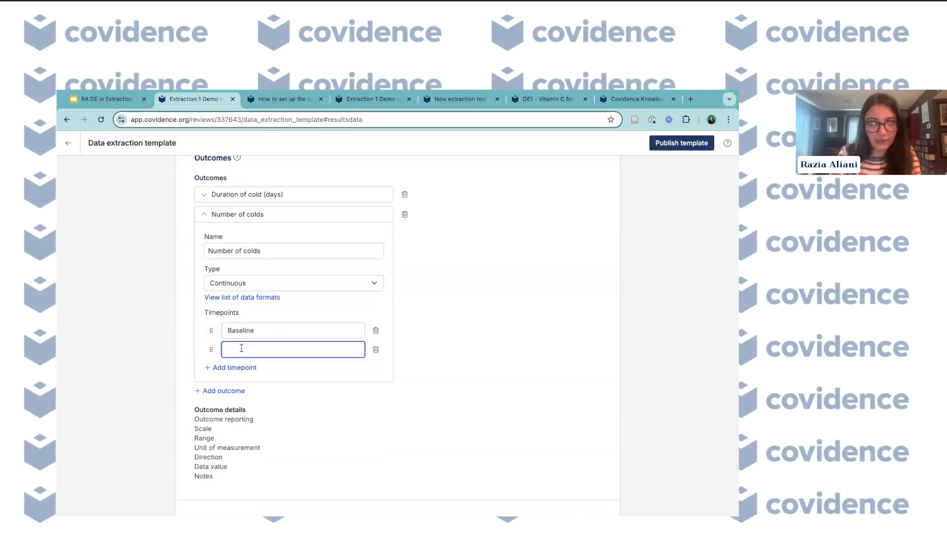
type("6 months")
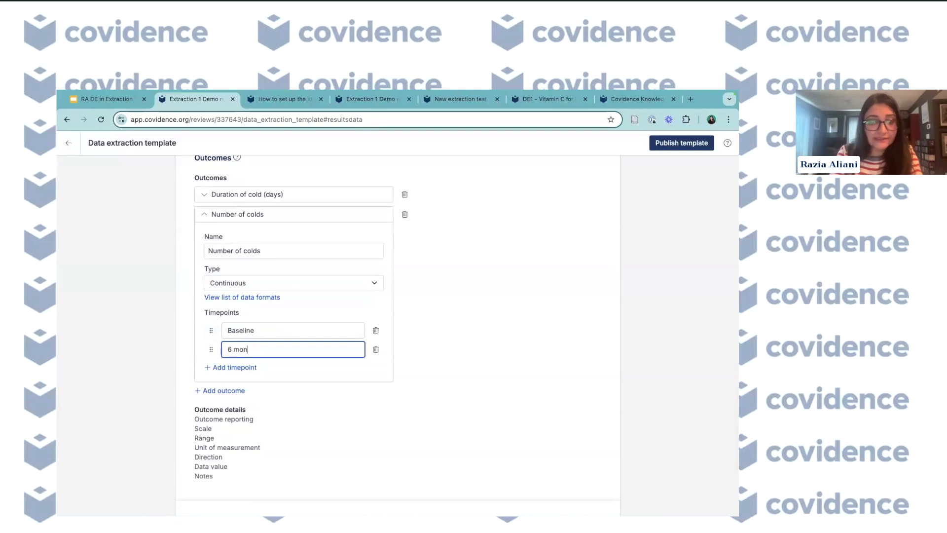
left_click(239, 368)
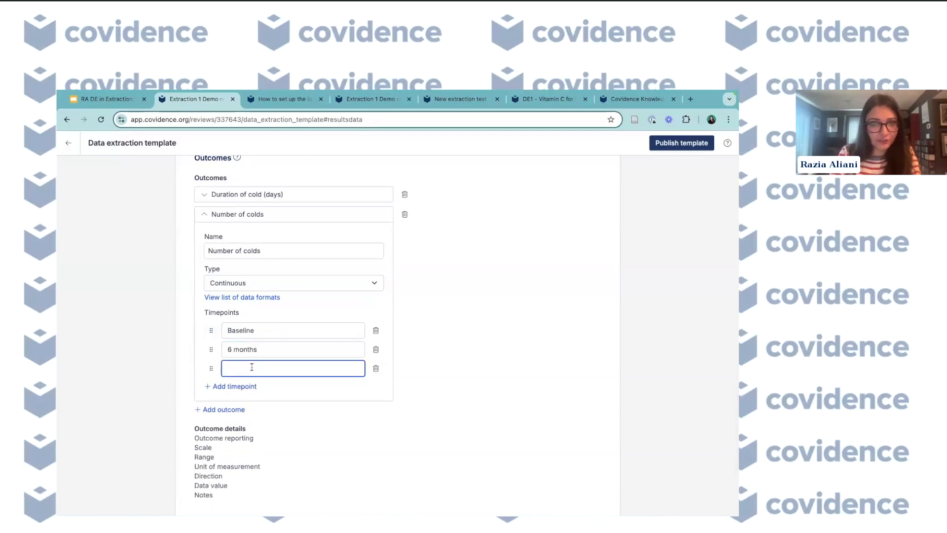
type("8 months")
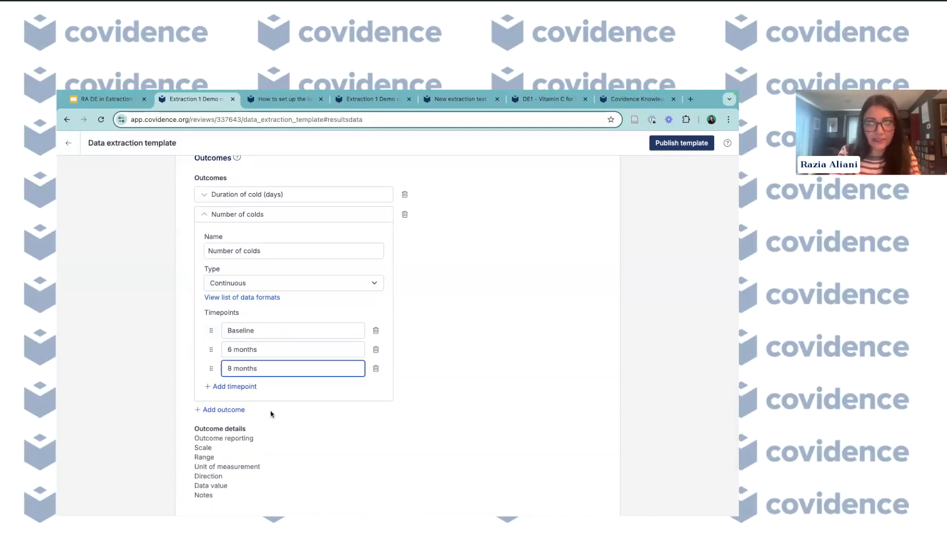
- Scroll through the template from the Outcomes section back up to Identification to review it
scroll(270, 414, "down", 1)
scroll(271, 413, "up", 1)
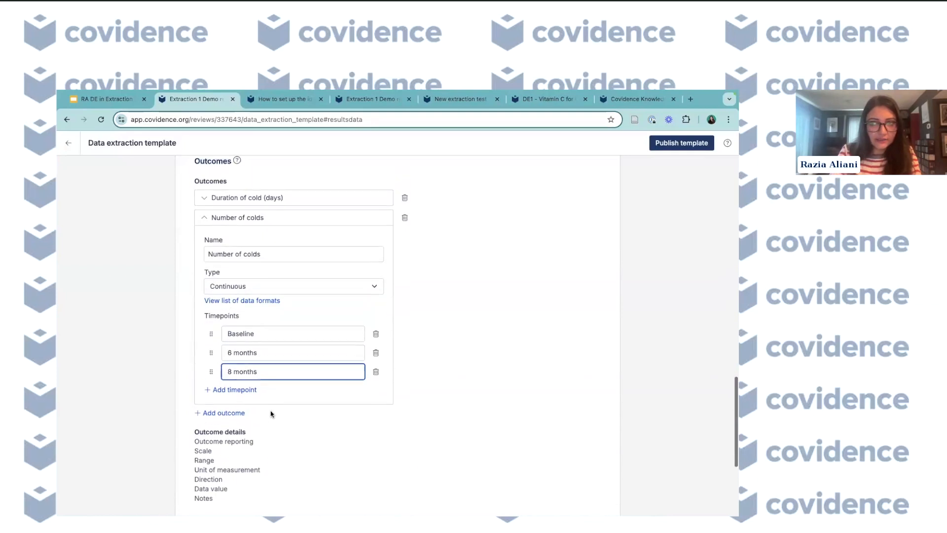
scroll(277, 391, "up", 1)
left_click(459, 376)
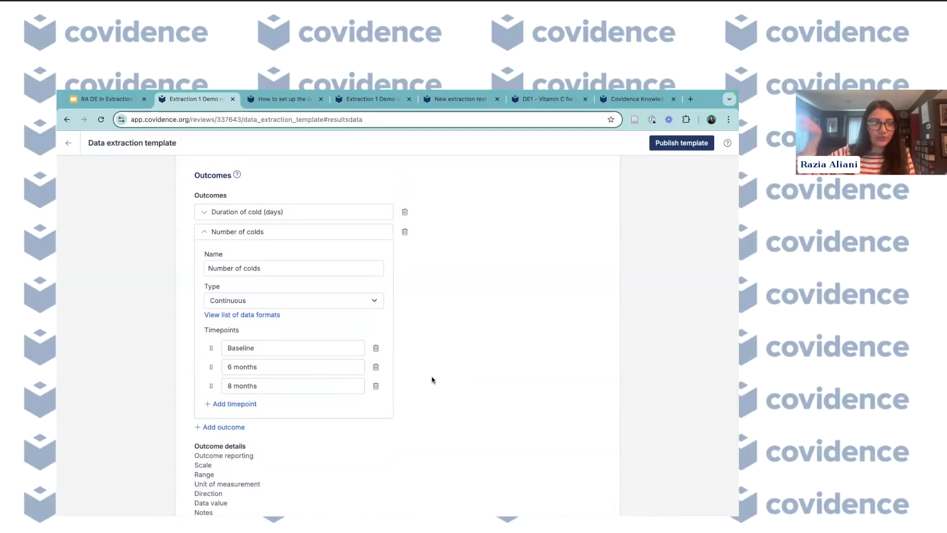
scroll(432, 380, "down", 2)
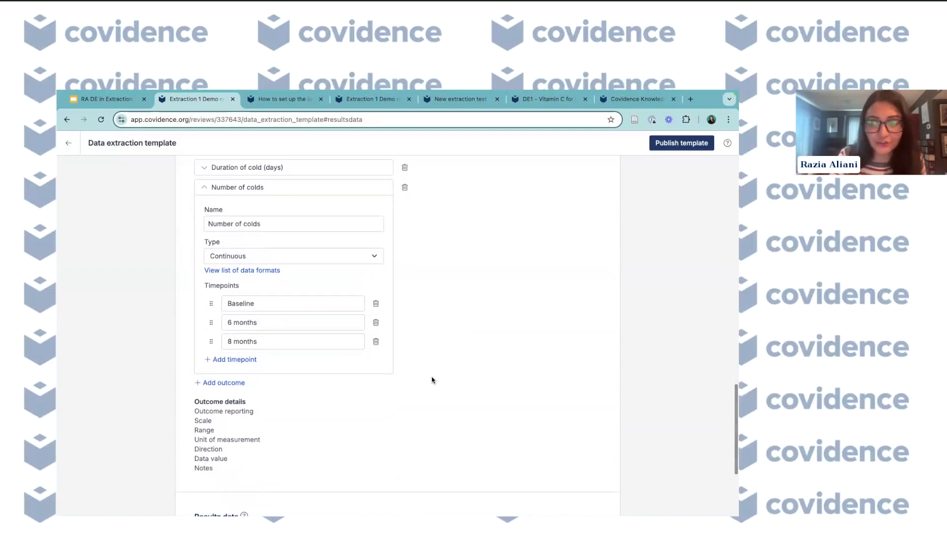
scroll(432, 380, "up", 10)
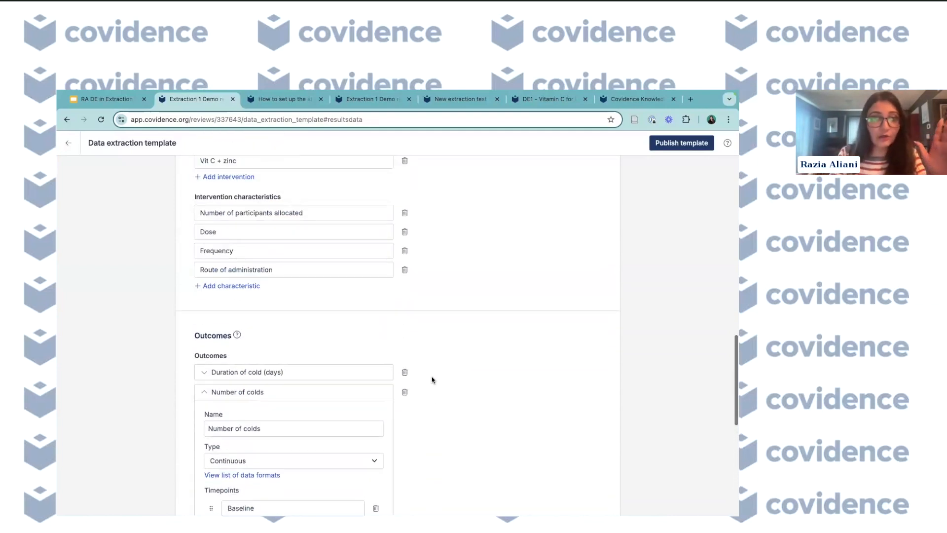
scroll(432, 380, "up", 10)
scroll(432, 379, "down", 10)
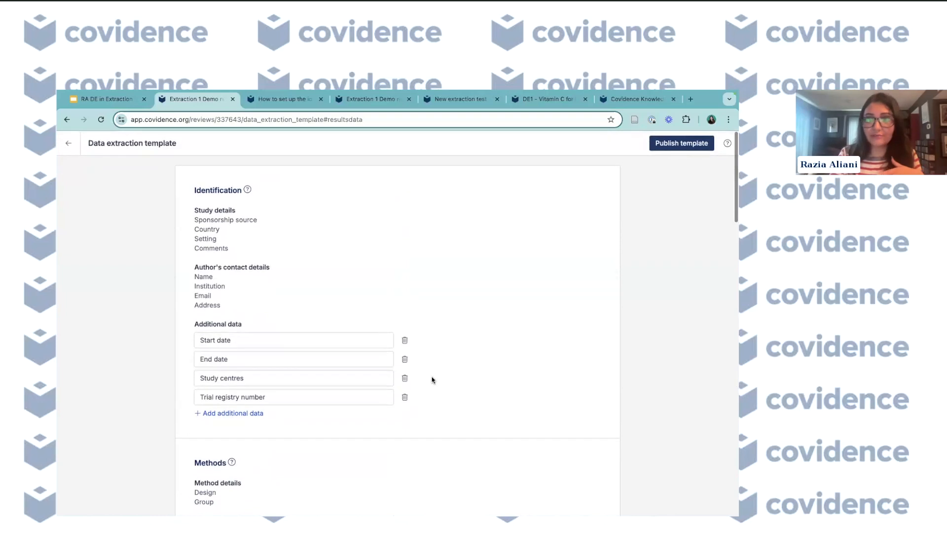
scroll(432, 380, "down", 8)
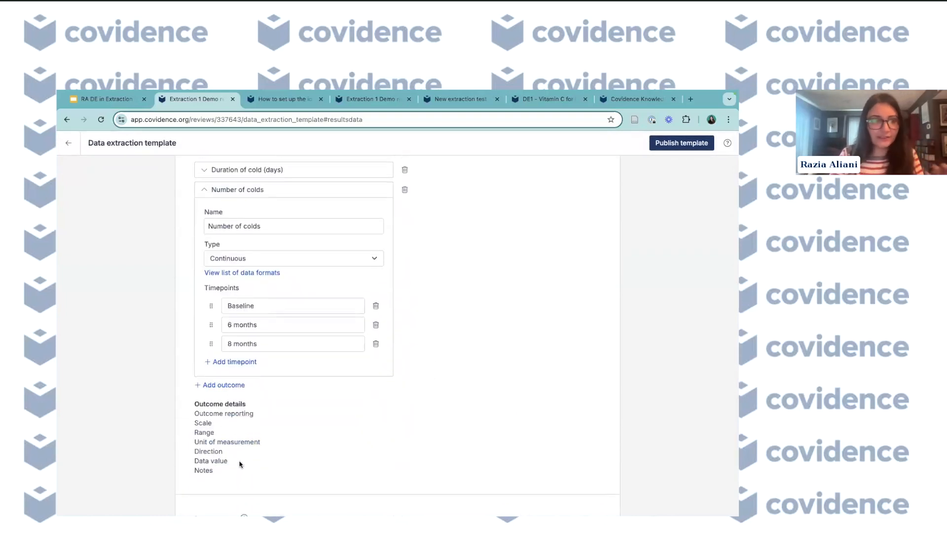
scroll(240, 464, "down", 2)
scroll(240, 464, "up", 4)
scroll(240, 463, "up", 12)
scroll(241, 464, "up", 3)
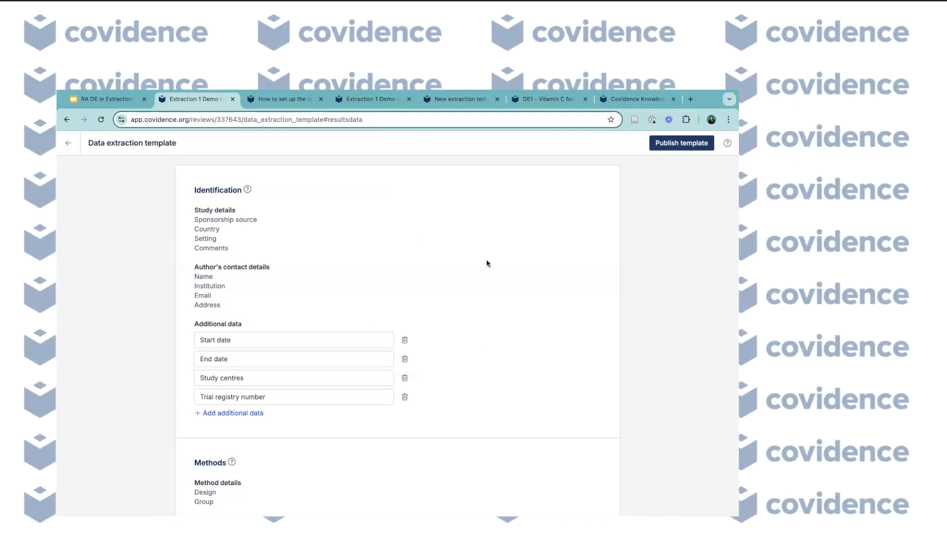
key("XF86AudioRaiseVolume")
mouse_move(476, 92)
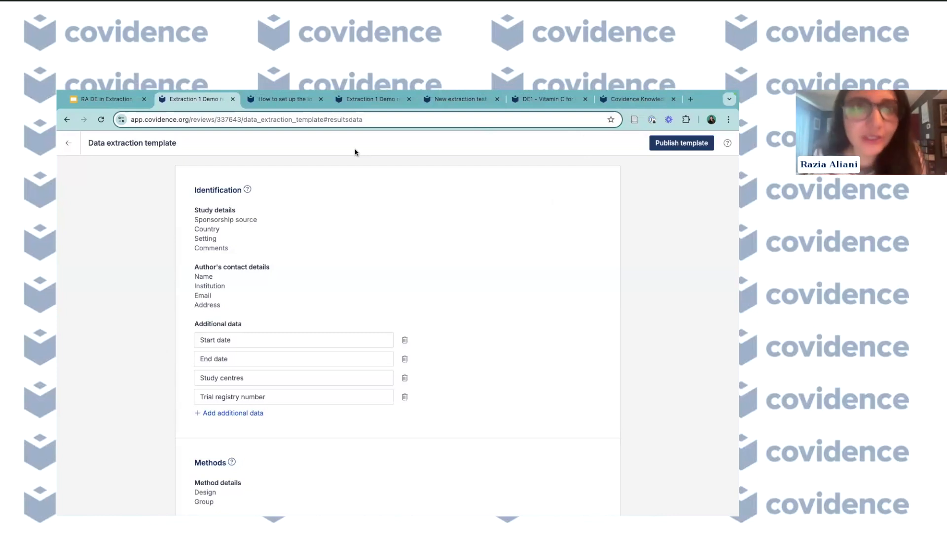
left_click(352, 102)
left_click(202, 101)
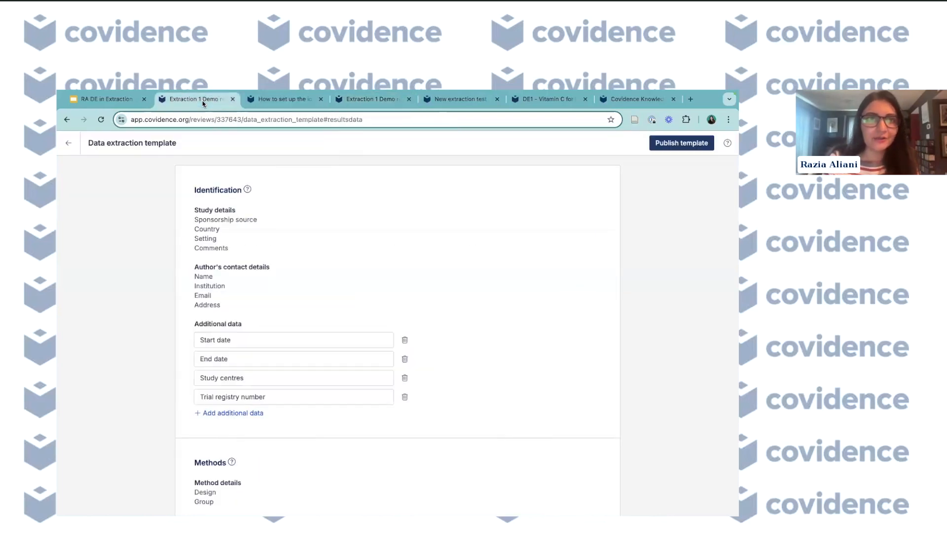
left_click(74, 145)
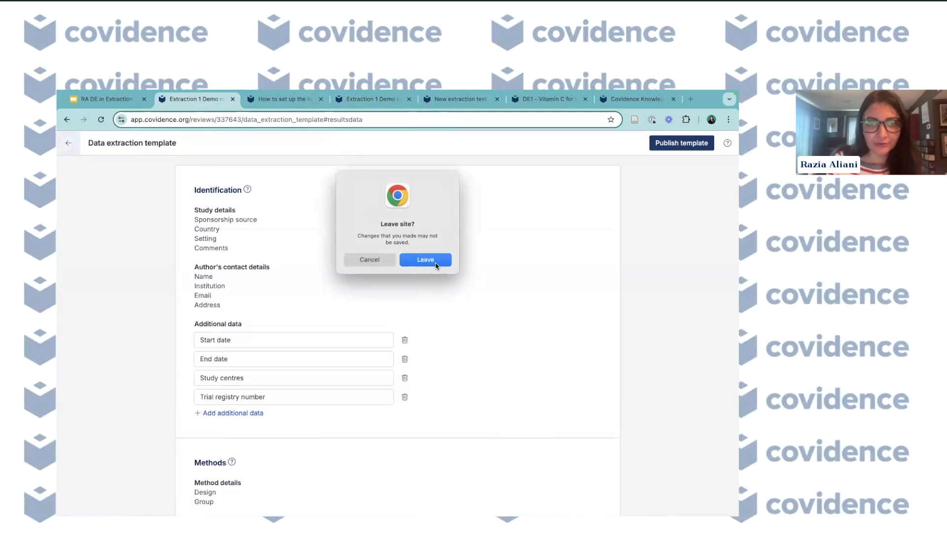
left_click(370, 258)
- Switch to the published demo review's Extraction list and browse the studies awaiting extraction
left_click(348, 99)
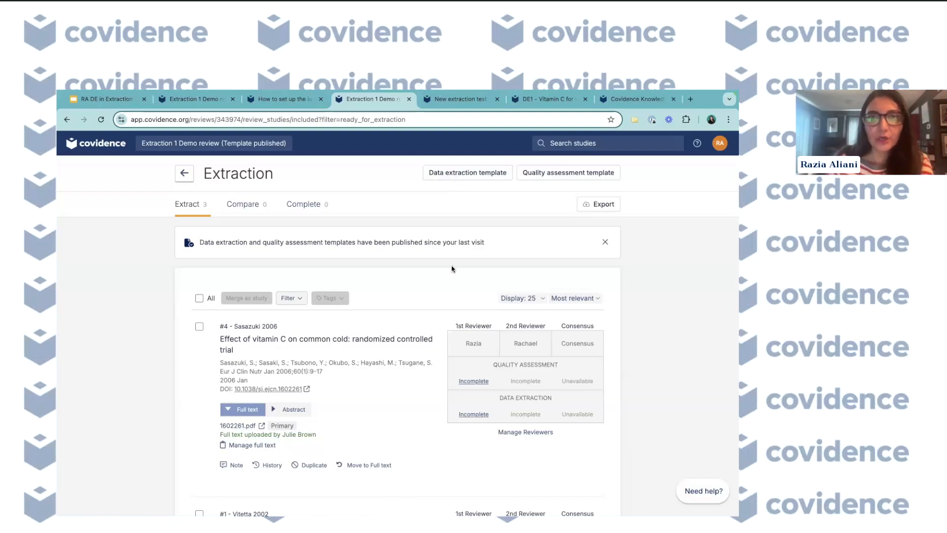
scroll(453, 269, "down", 1)
scroll(453, 269, "down", 2)
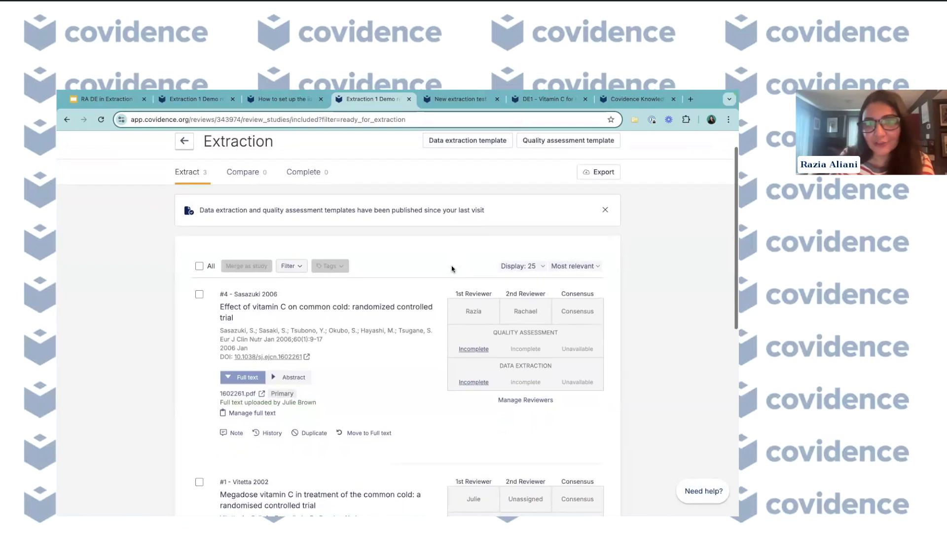
scroll(453, 269, "up", 1)
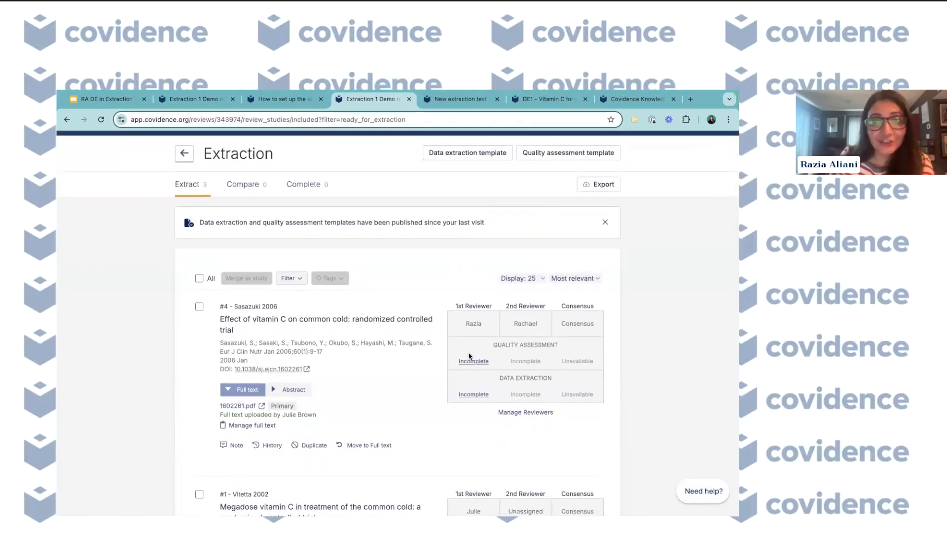
scroll(483, 384, "down", 3)
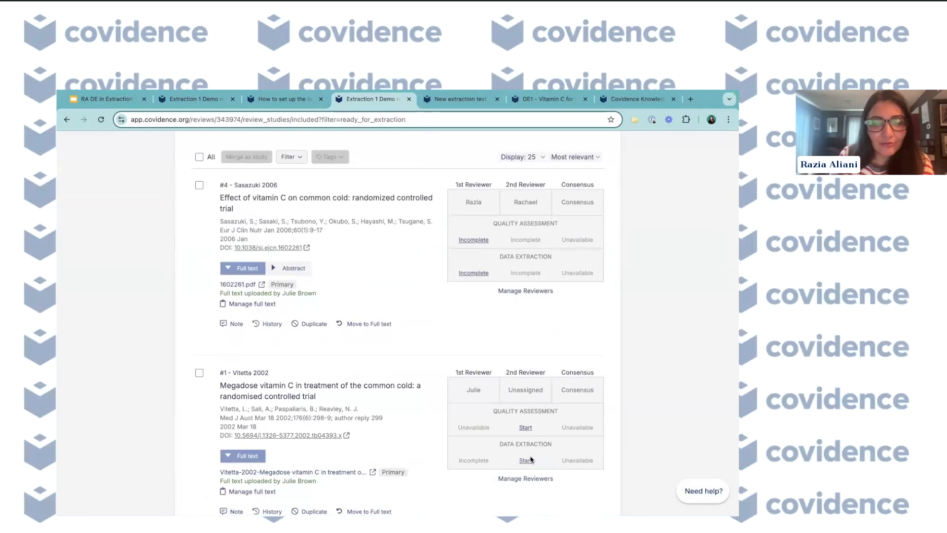
scroll(531, 460, "up", 1)
scroll(529, 461, "down", 1)
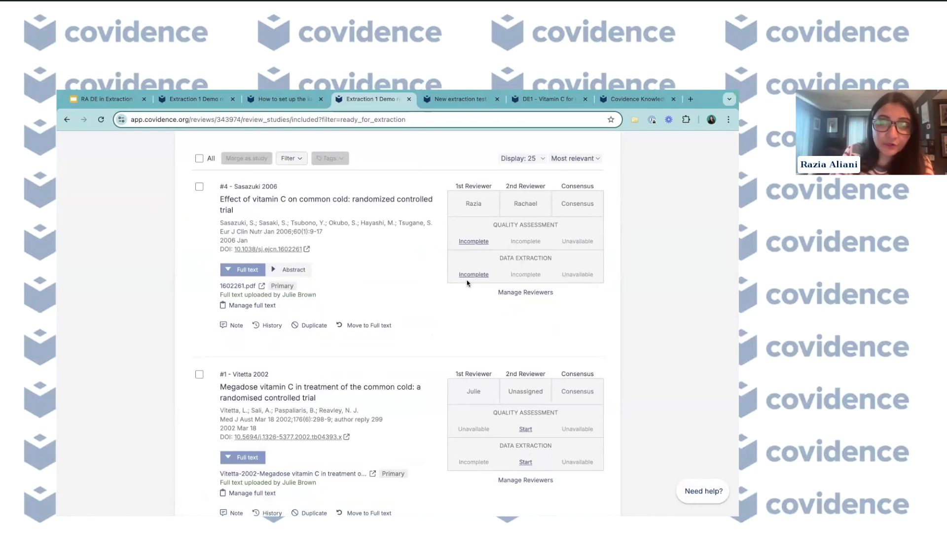
scroll(466, 369, "up", 2)
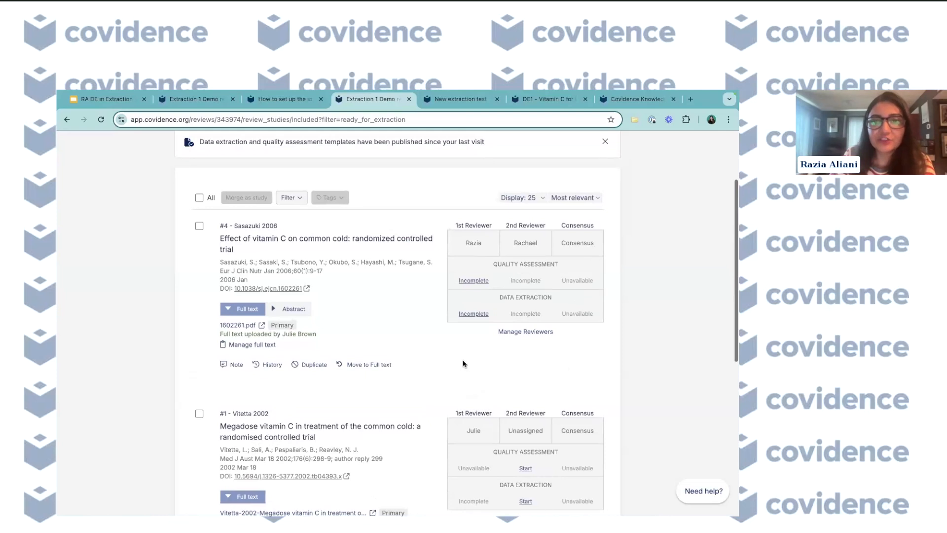
- Open the data extraction form for Sasazuki 2006 and adjust the full-text viewer's zoom
left_click(471, 316)
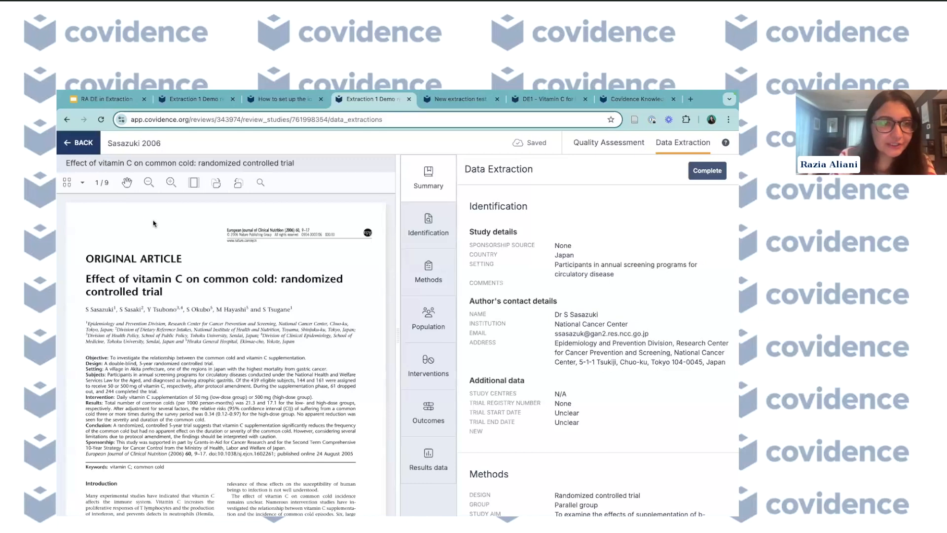
left_click(149, 183)
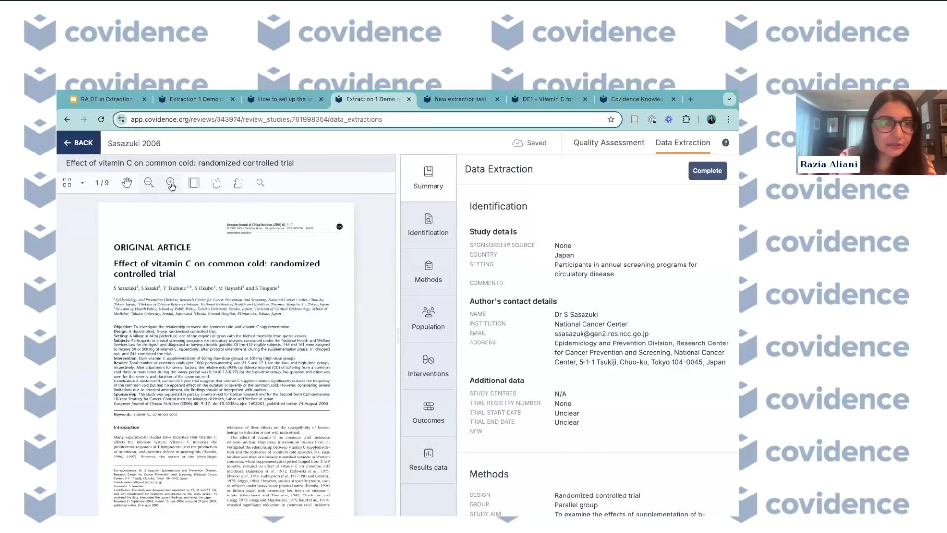
left_click(170, 183)
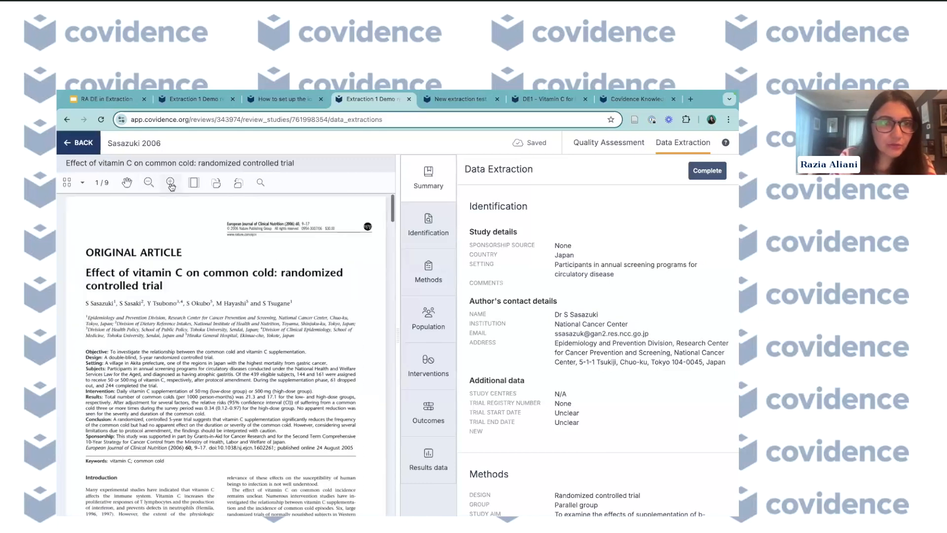
left_click(238, 185)
left_click(237, 187)
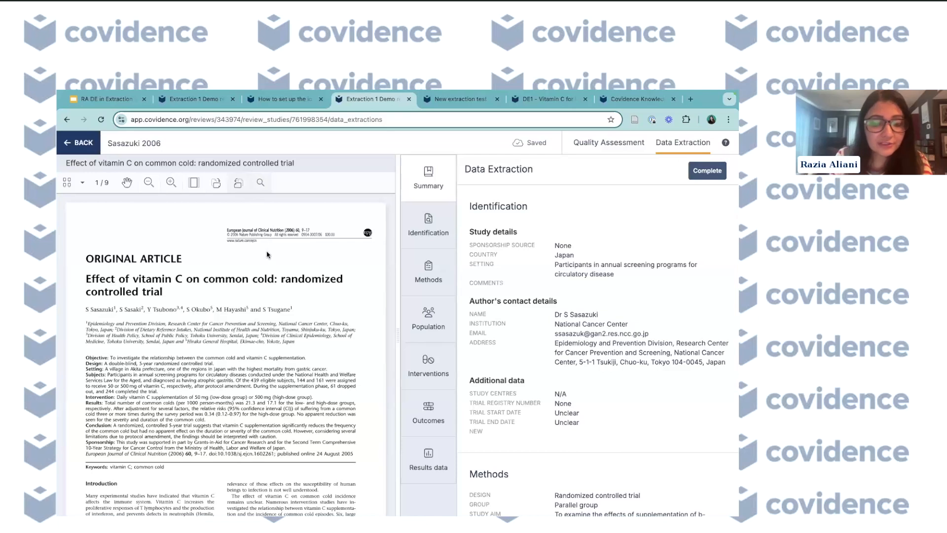
- Search the full-text PDF for the word cold
left_click(261, 184)
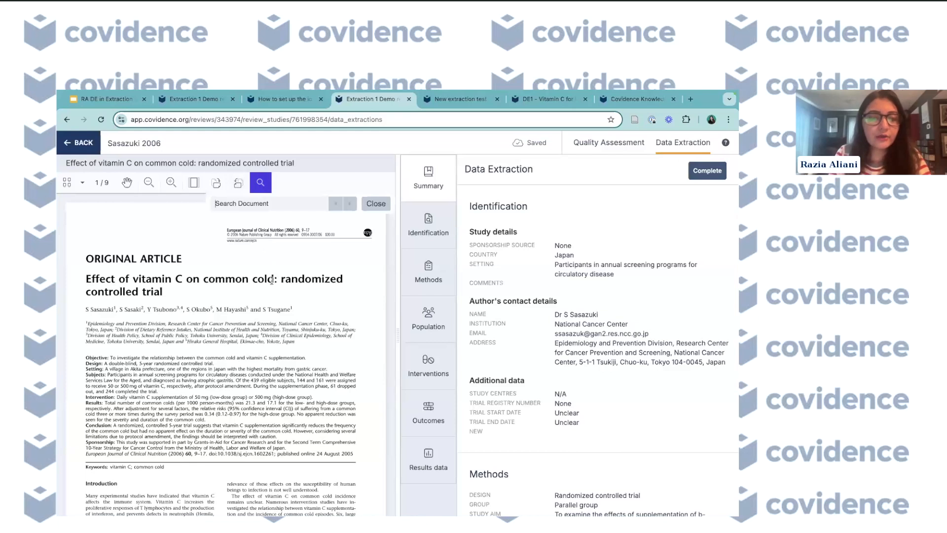
type("cold")
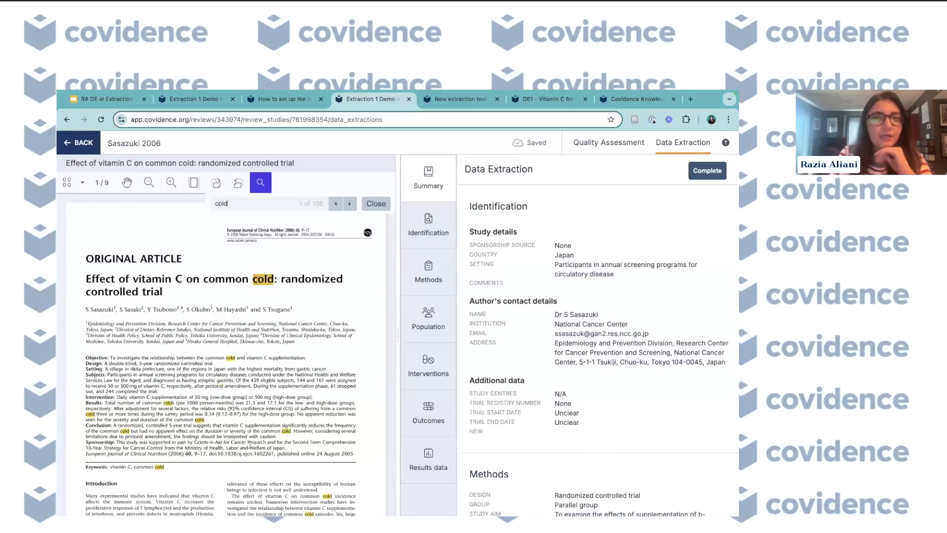
- Close the PDF search bar and widen the data extraction form panel
left_click(376, 203)
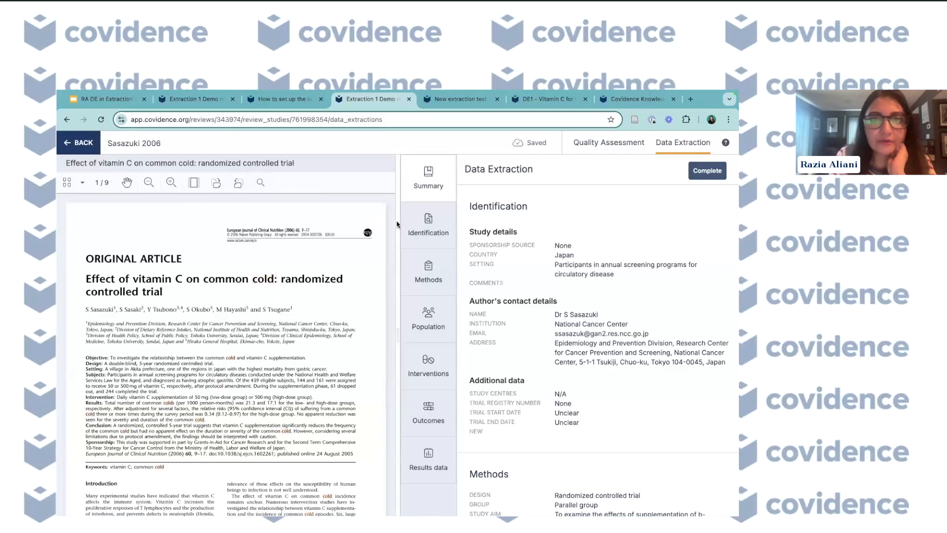
left_click_drag(399, 226, 392, 246)
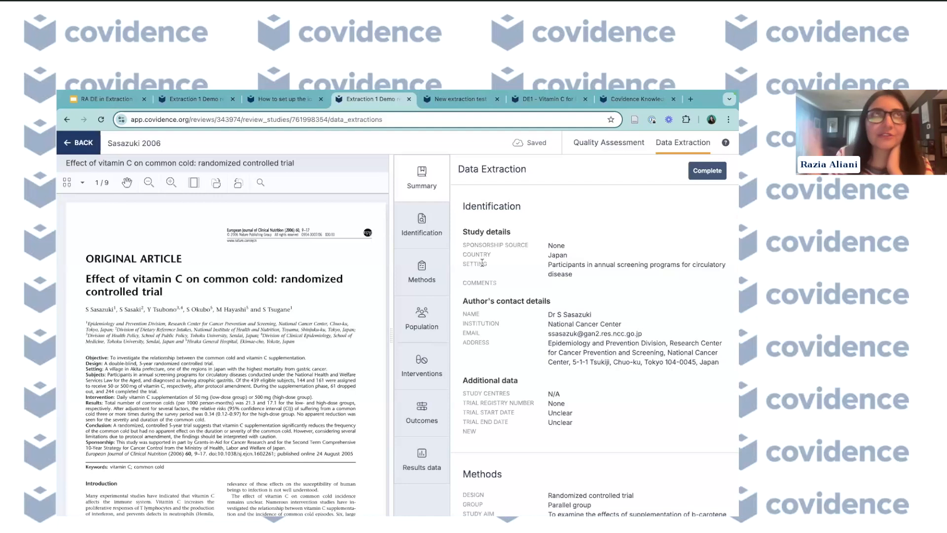
- Jump through the form's Identification, Methods and Interventions sections, then return to the Summary
left_click(423, 229)
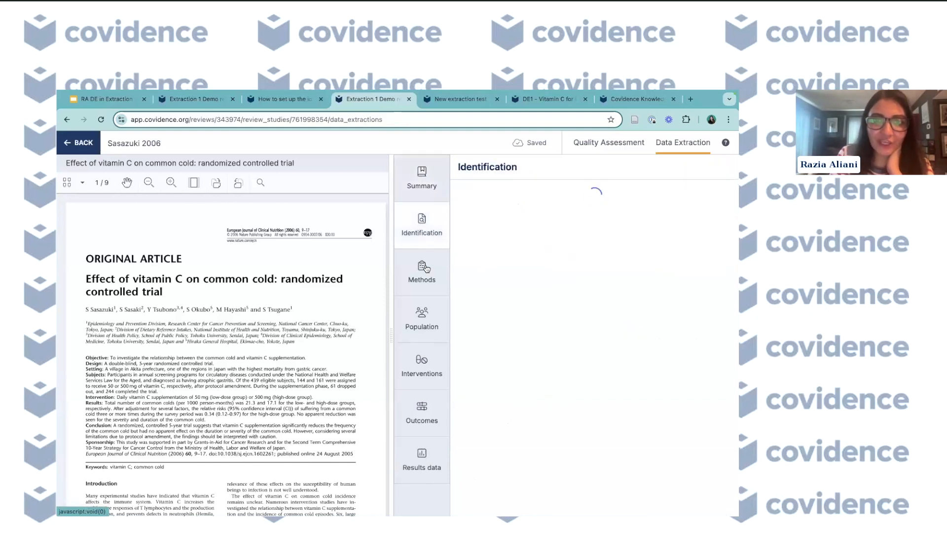
left_click(425, 271)
left_click(427, 337)
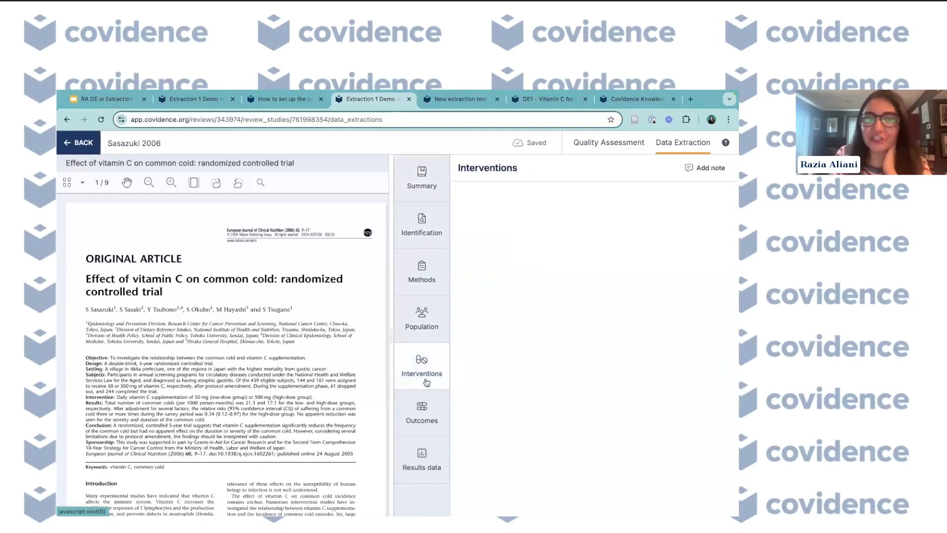
left_click(426, 381)
left_click(427, 180)
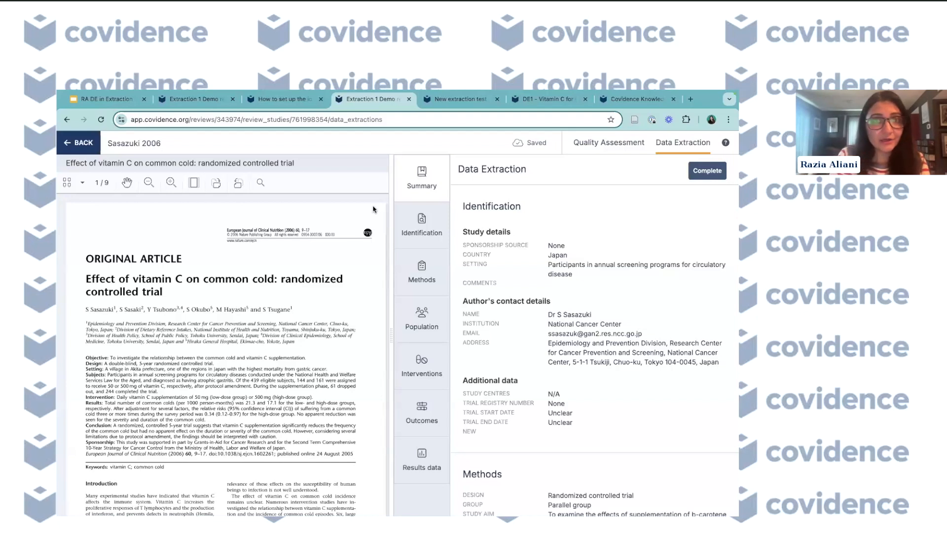
- Return to the review summary and look over the Extraction team progress
left_click(75, 144)
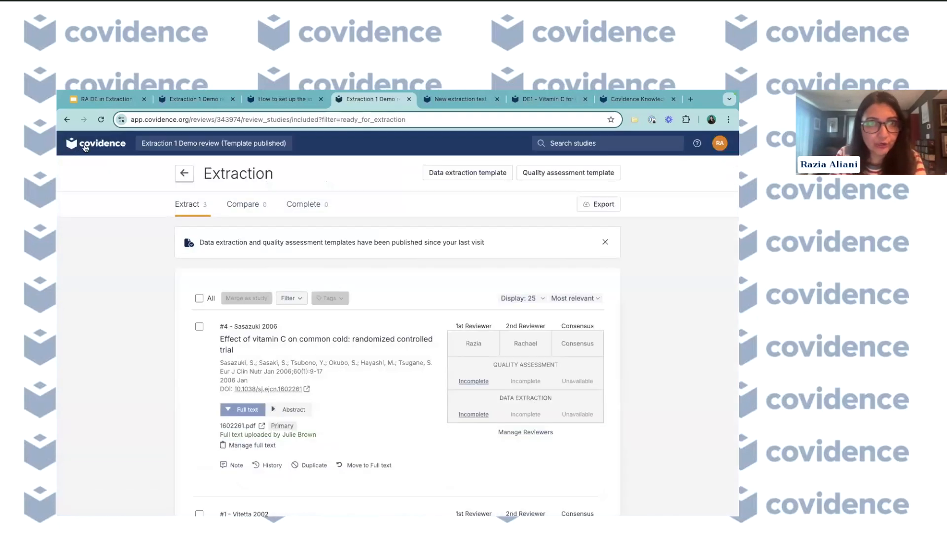
left_click(184, 171)
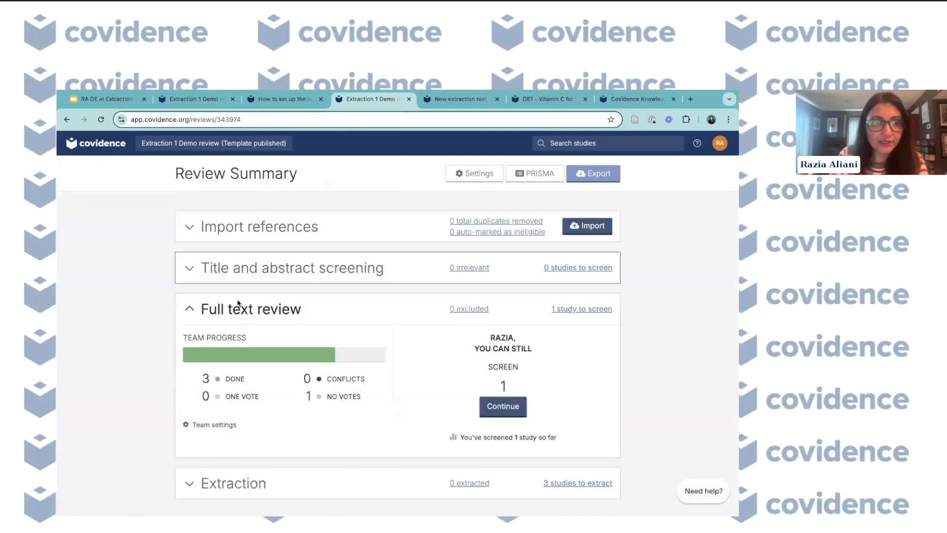
scroll(237, 345, "down", 1)
left_click(215, 462)
scroll(215, 459, "down", 3)
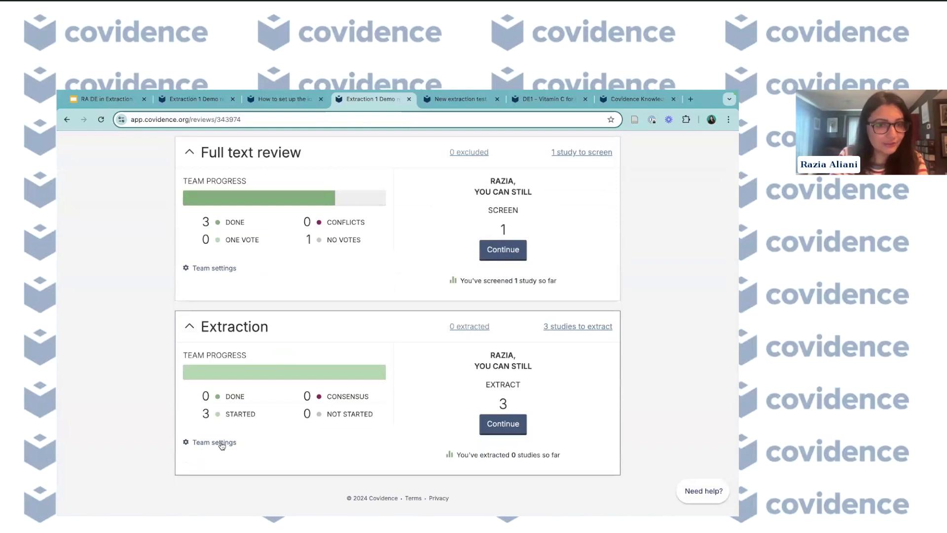
scroll(220, 446, "up", 4)
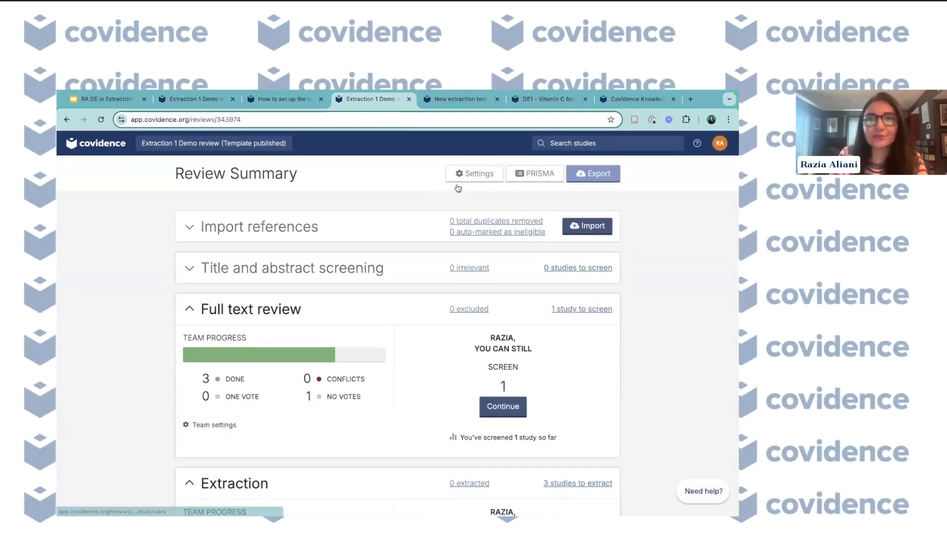
- Open the review's team settings and expand the Extraction section to view its reviewer rules
left_click(462, 178)
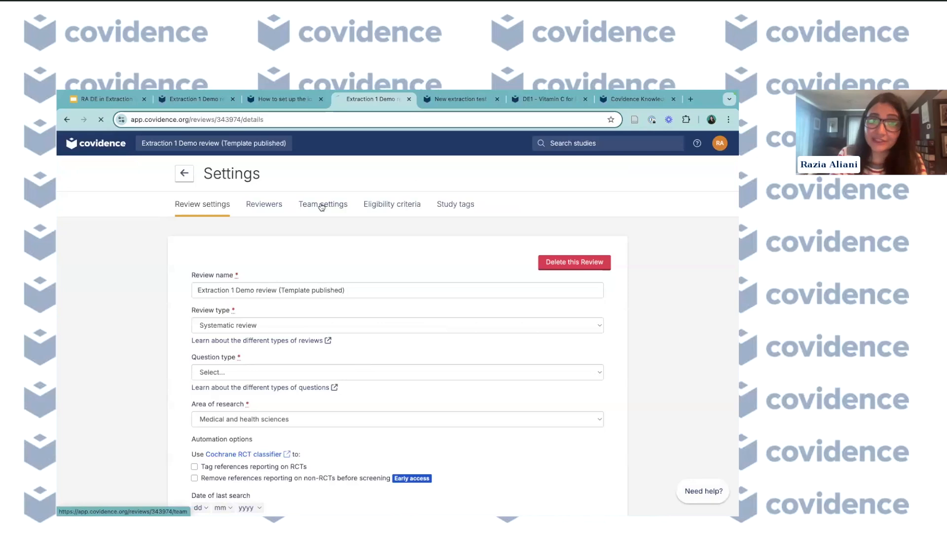
left_click(321, 204)
scroll(320, 373, "down", 2)
scroll(320, 372, "down", 2)
scroll(305, 296, "down", 1)
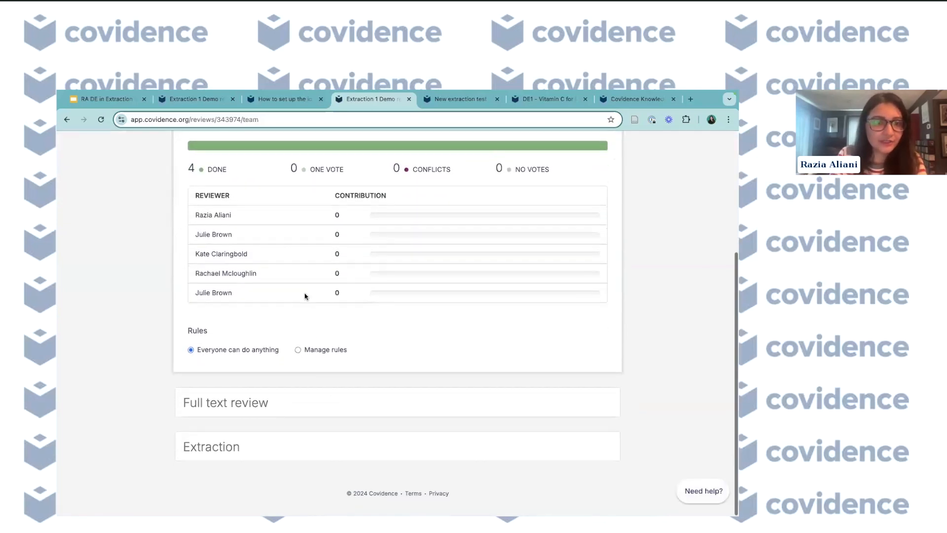
left_click(303, 456)
scroll(302, 457, "down", 4)
scroll(303, 458, "down", 2)
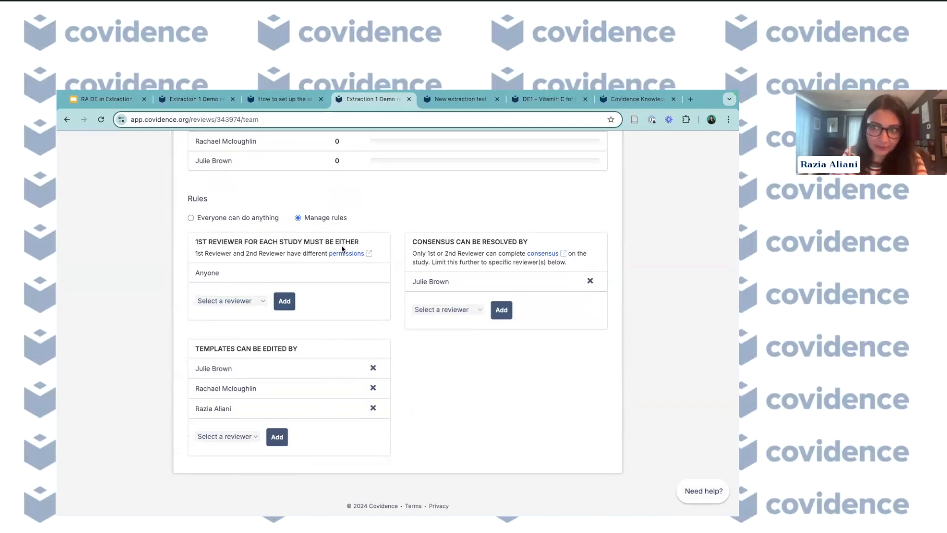
- Inspect the reviewer options for the first-reviewer rule without choosing one
left_click(238, 300)
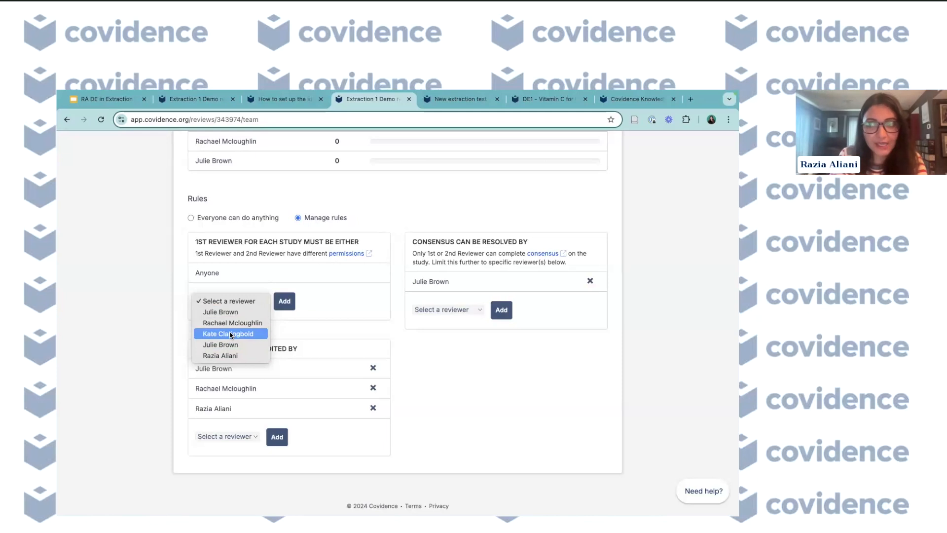
left_click(463, 253)
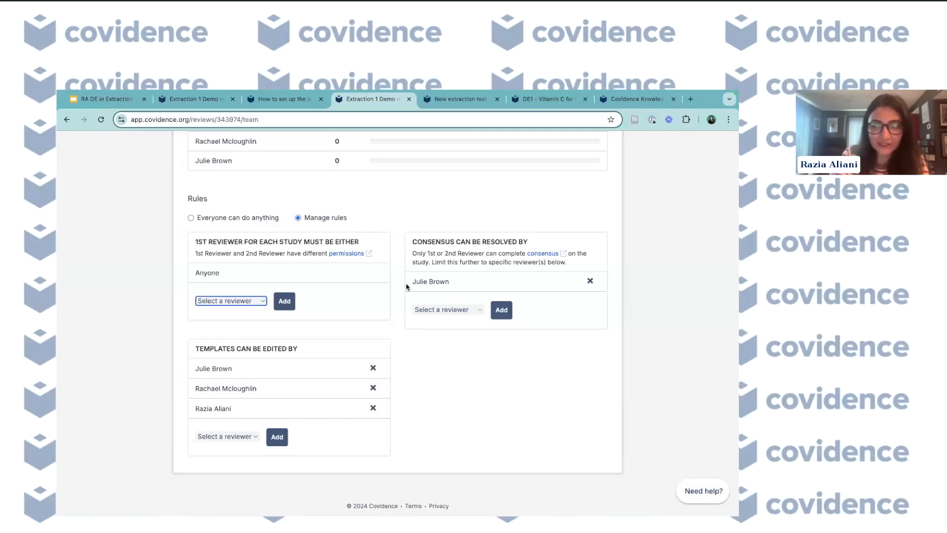
scroll(410, 361, "down", 1)
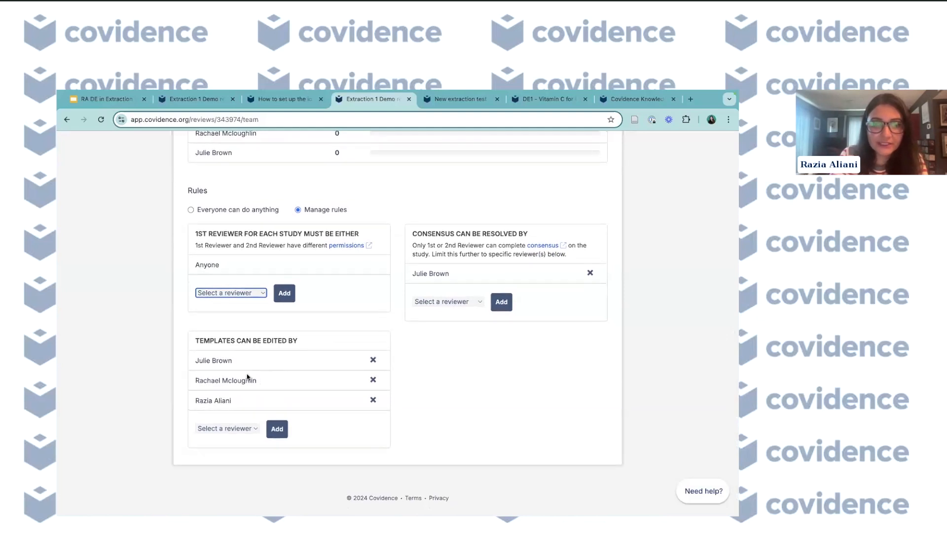
- Remove a reviewer from the list of template editors and add the same reviewer back
left_click(373, 380)
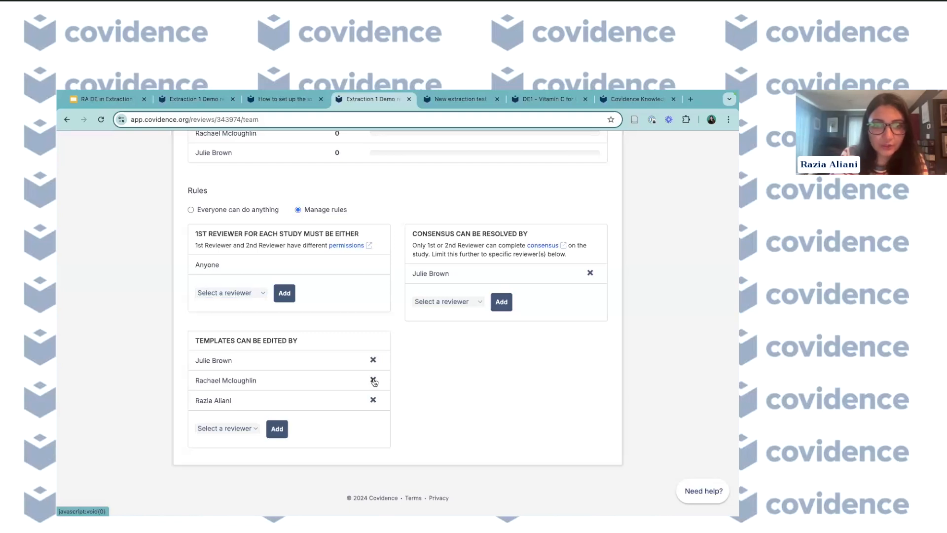
left_click(252, 429)
left_click(249, 440)
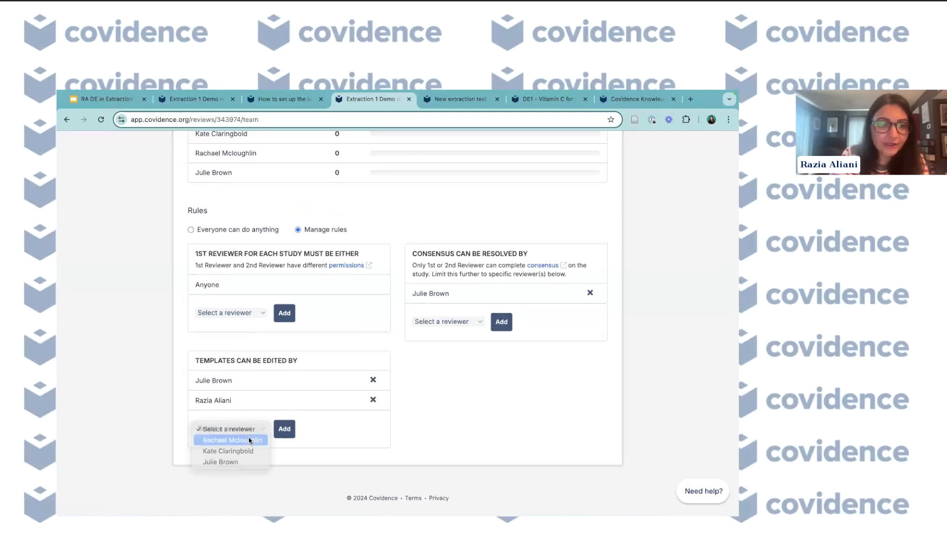
left_click(289, 432)
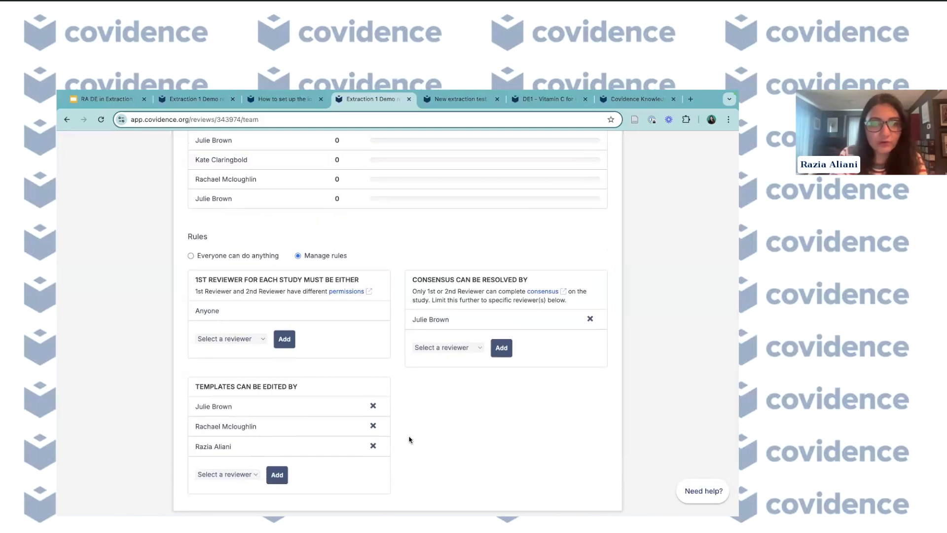
- Return to the Extraction list and reopen the Sasazuki 2006 data extraction form
scroll(409, 439, "down", 3)
scroll(409, 439, "up", 10)
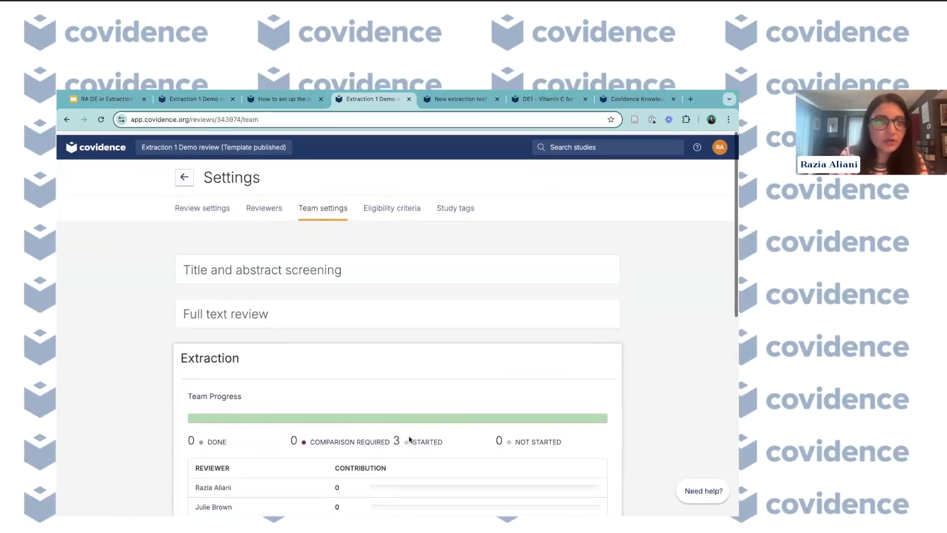
left_click(185, 175)
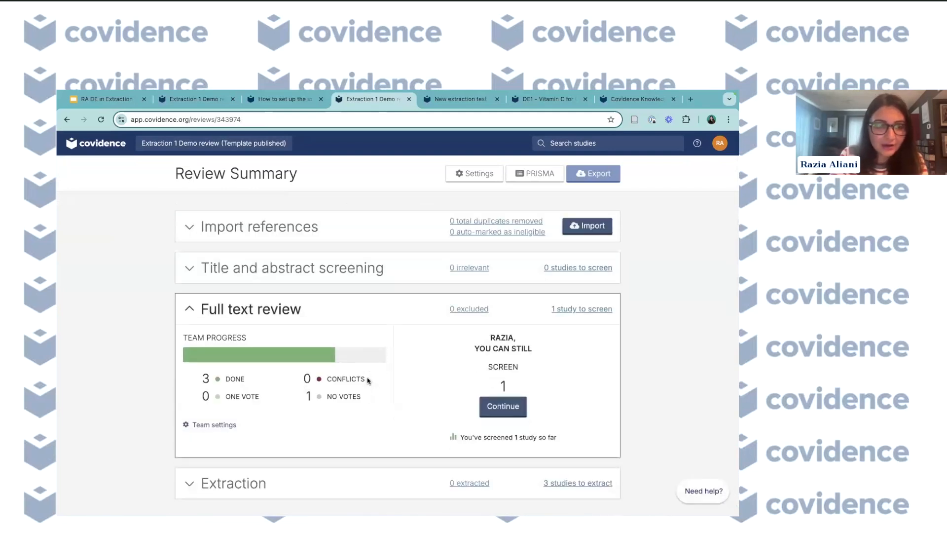
scroll(367, 381, "down", 2)
left_click(575, 460)
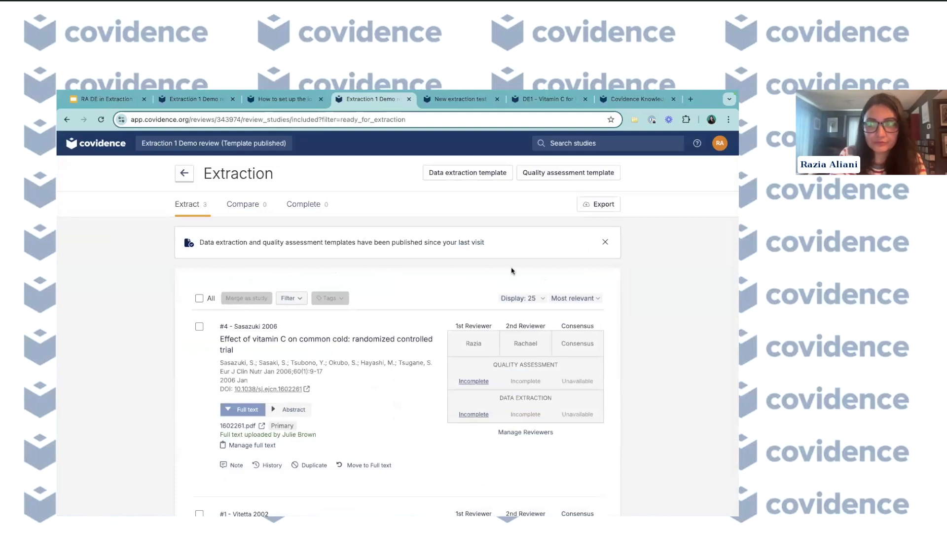
left_click(475, 414)
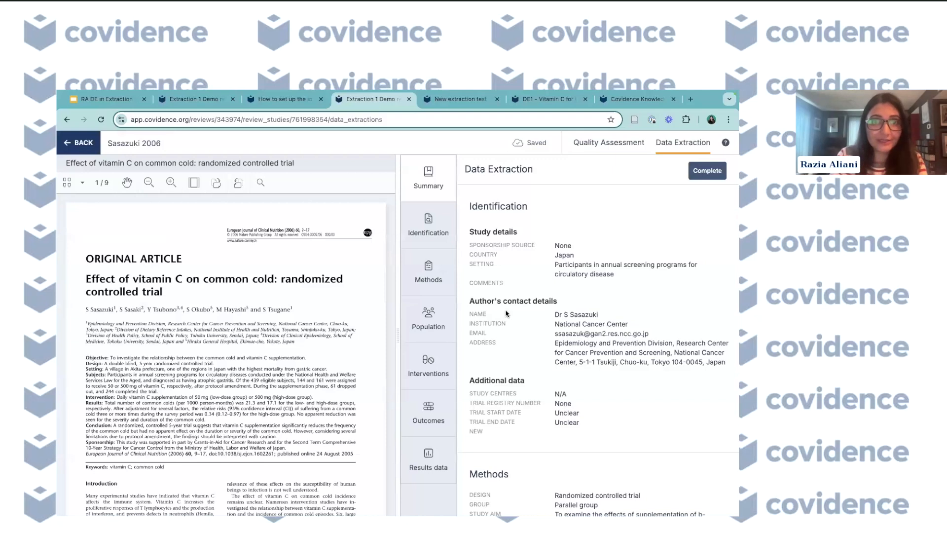
- Open the form's Identification section and briefly compare it with the template in the other tab
left_click(438, 235)
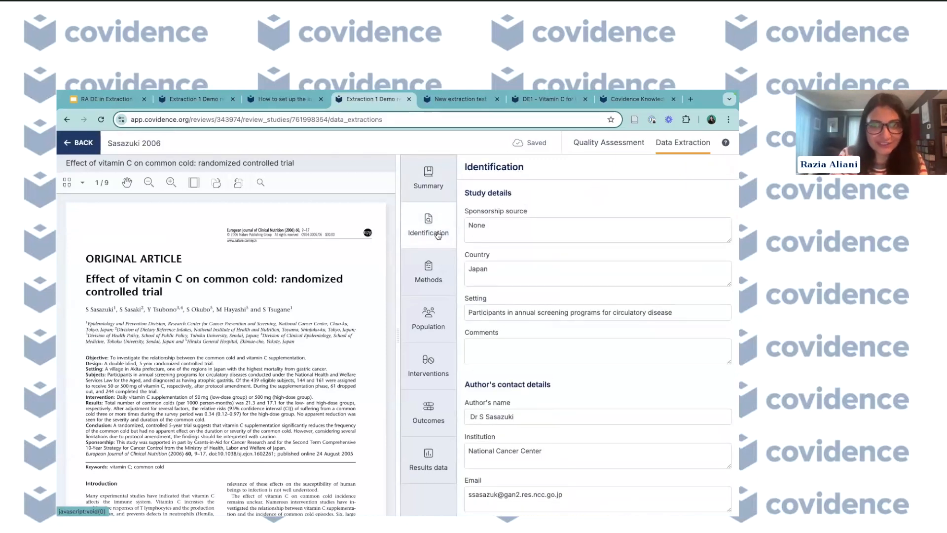
left_click(188, 99)
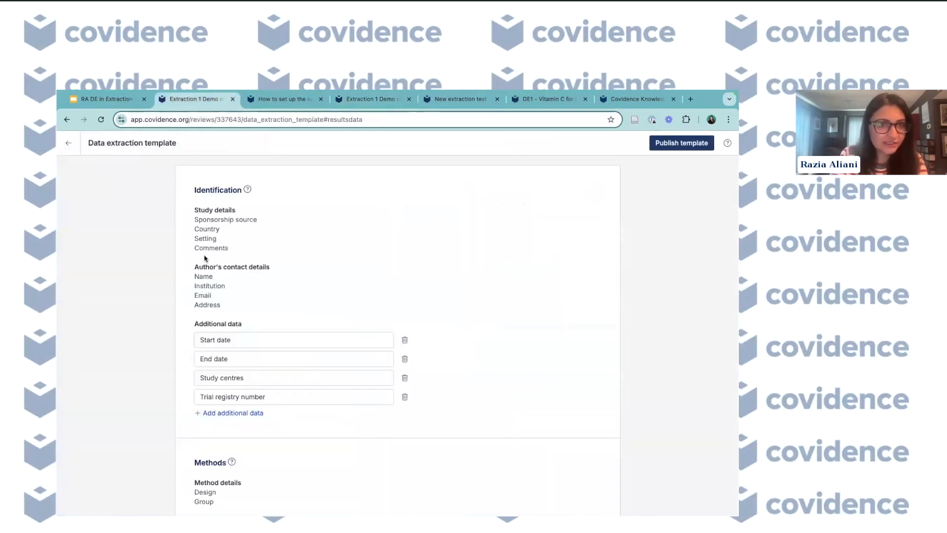
left_click(352, 101)
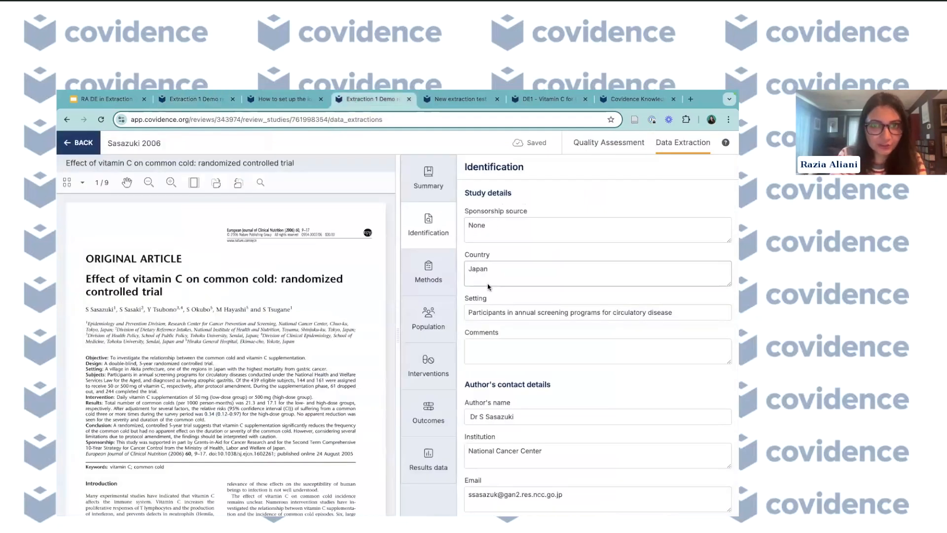
- Scroll through the extracted Identification fields for study details and author contact details
scroll(487, 293, "down", 1)
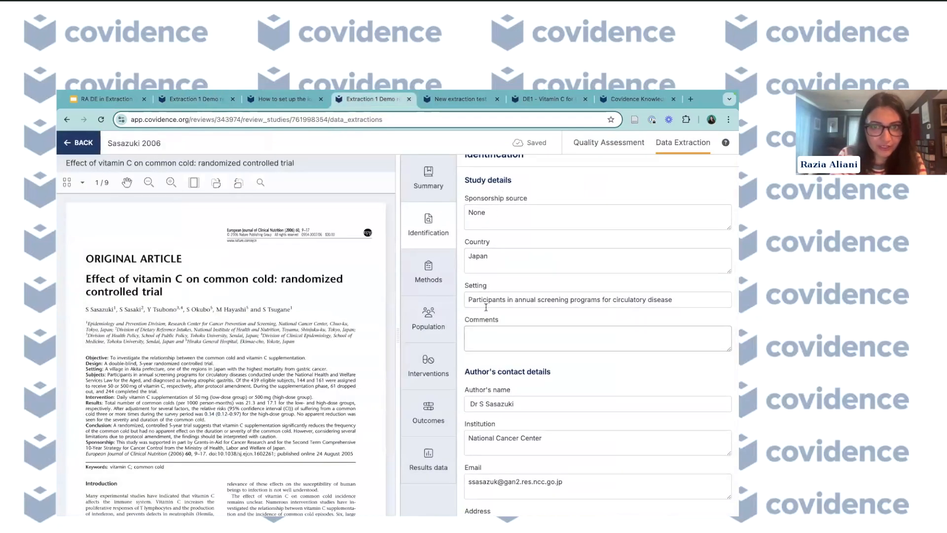
scroll(488, 306, "down", 2)
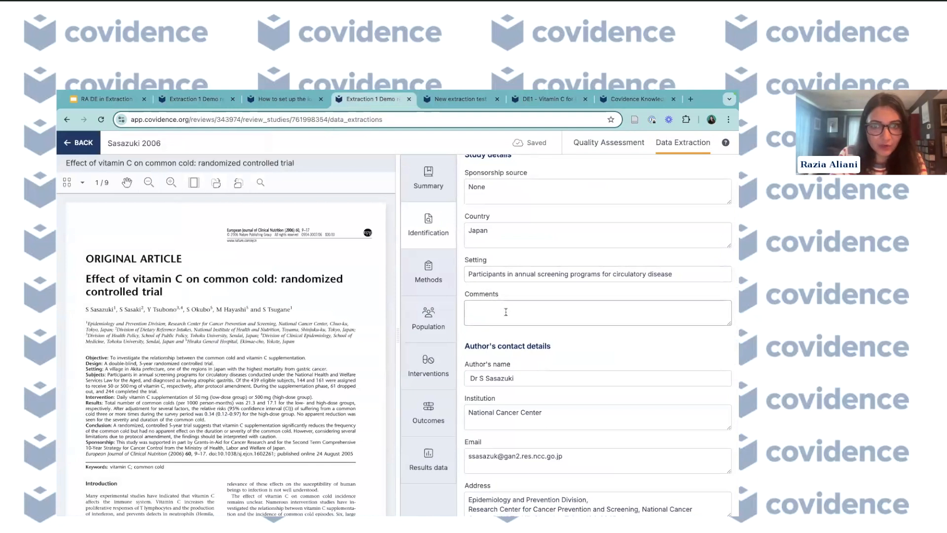
scroll(506, 312, "down", 2)
scroll(505, 312, "up", 4)
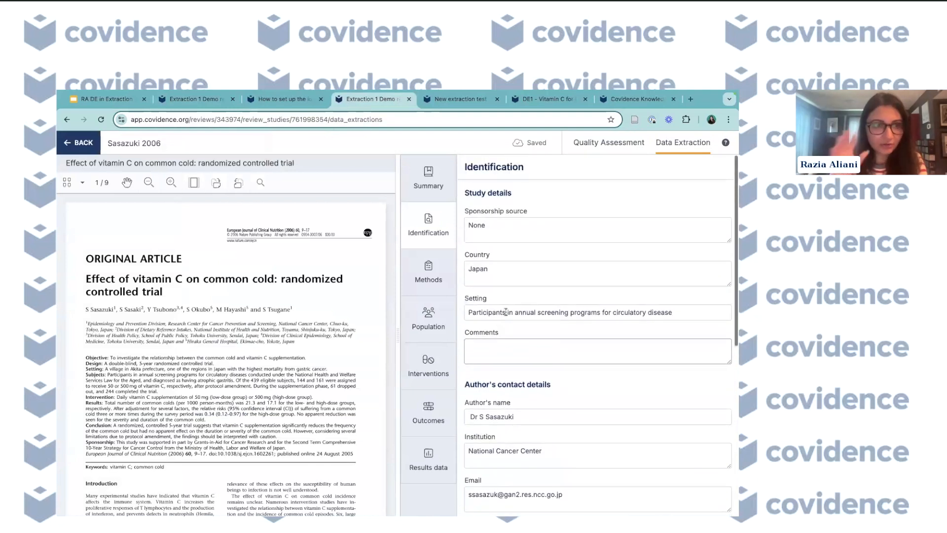
scroll(506, 311, "down", 5)
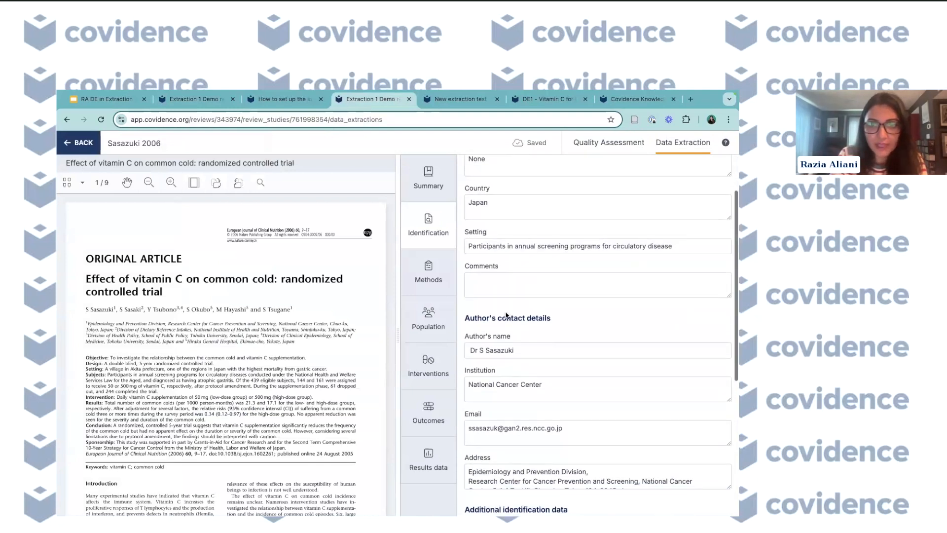
scroll(505, 314, "down", 10)
scroll(506, 312, "up", 5)
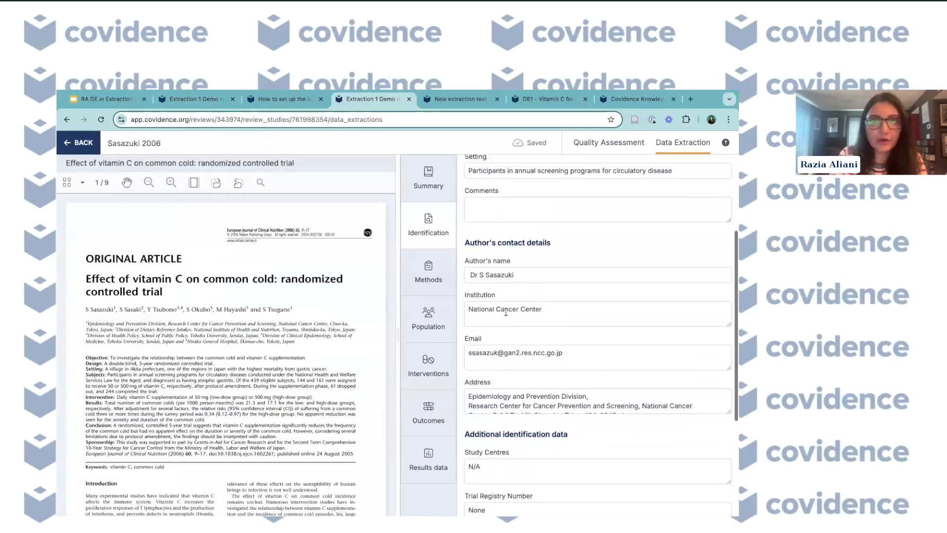
- Switch to the New extraction test review's Sasazuki 2006 form, review its suggested author fields, and return
left_click(438, 102)
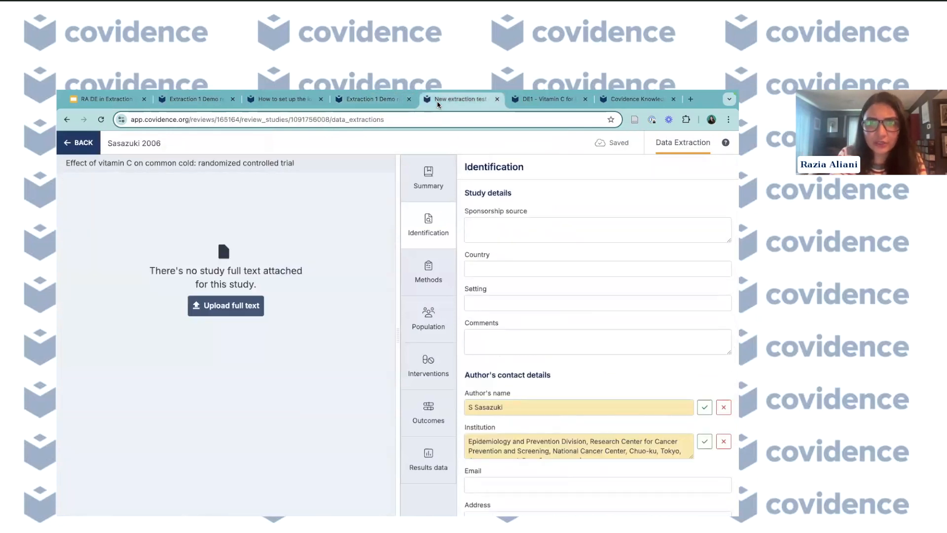
scroll(543, 365, "down", 3)
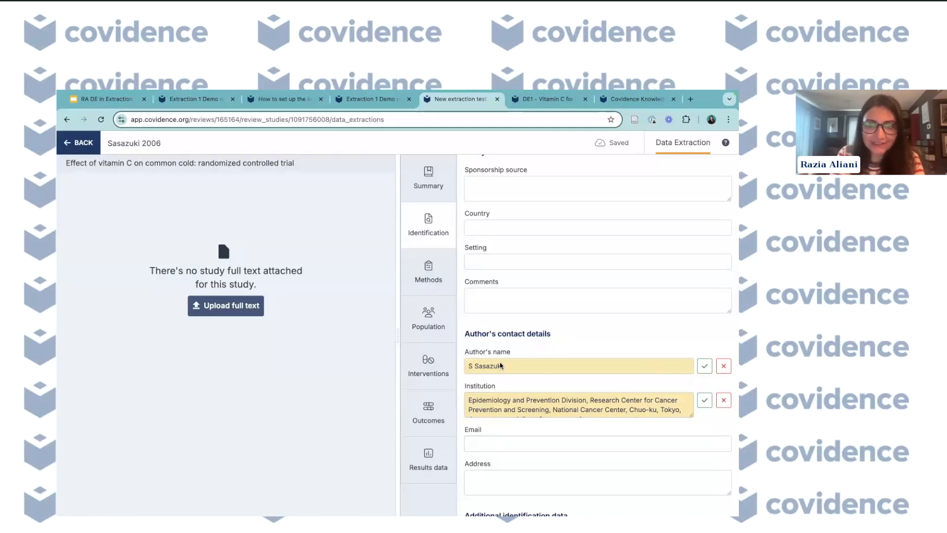
scroll(500, 397, "down", 1)
scroll(500, 398, "up", 1)
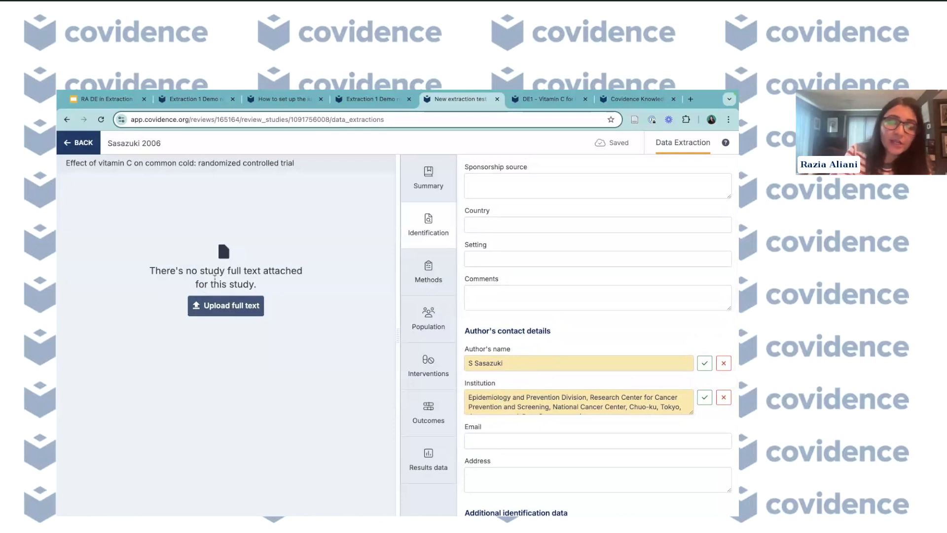
scroll(567, 379, "down", 1)
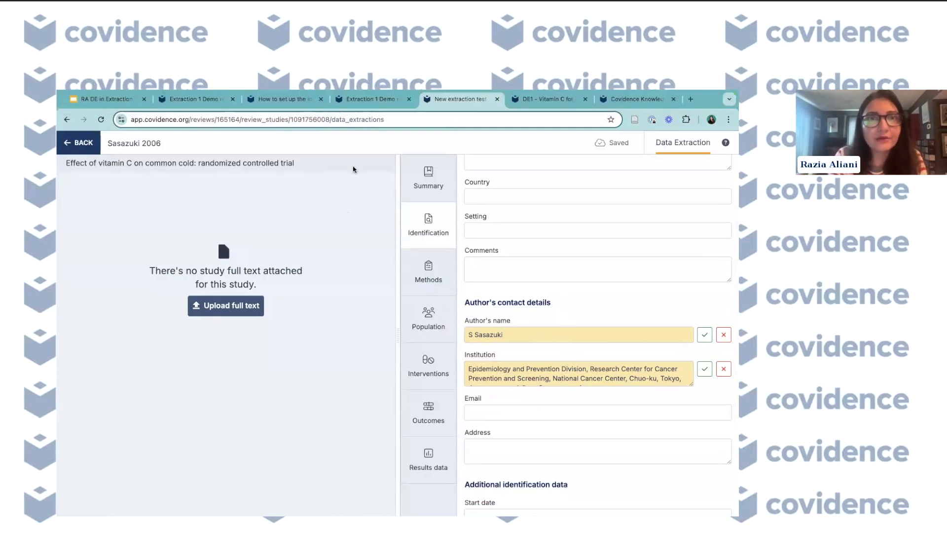
left_click(352, 102)
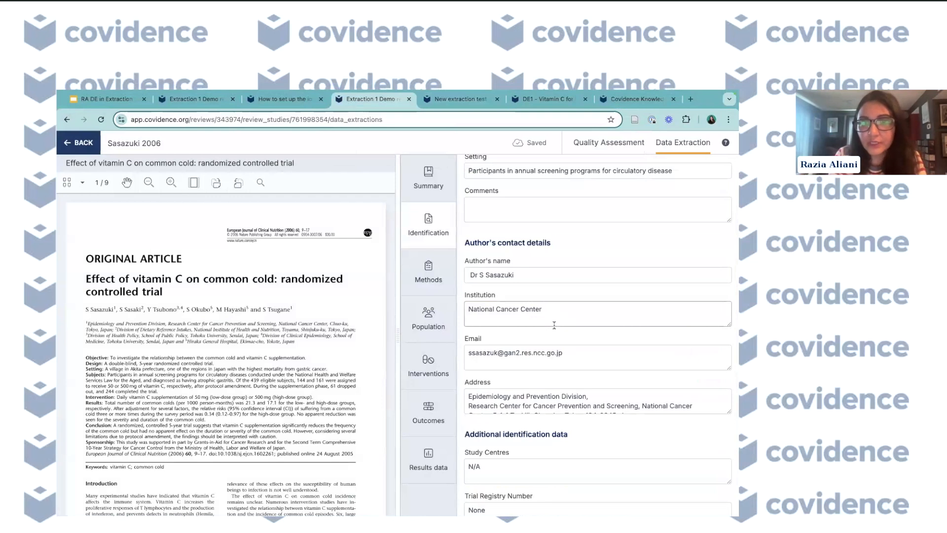
- Scroll through the author's contact details and additional identification fields of the extraction form
scroll(555, 325, "up", 1)
scroll(554, 325, "down", 2)
scroll(555, 325, "up", 2)
scroll(555, 325, "down", 3)
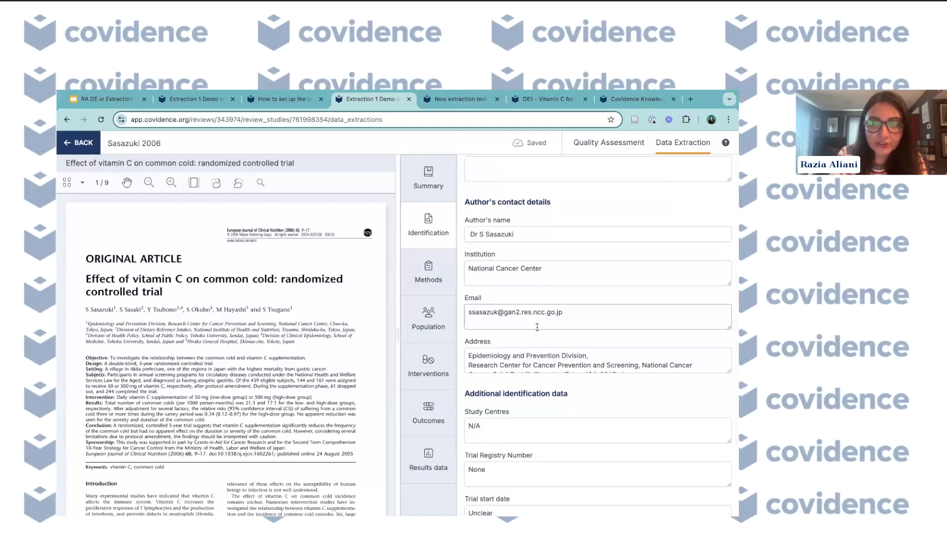
scroll(537, 366, "down", 2)
scroll(537, 366, "up", 1)
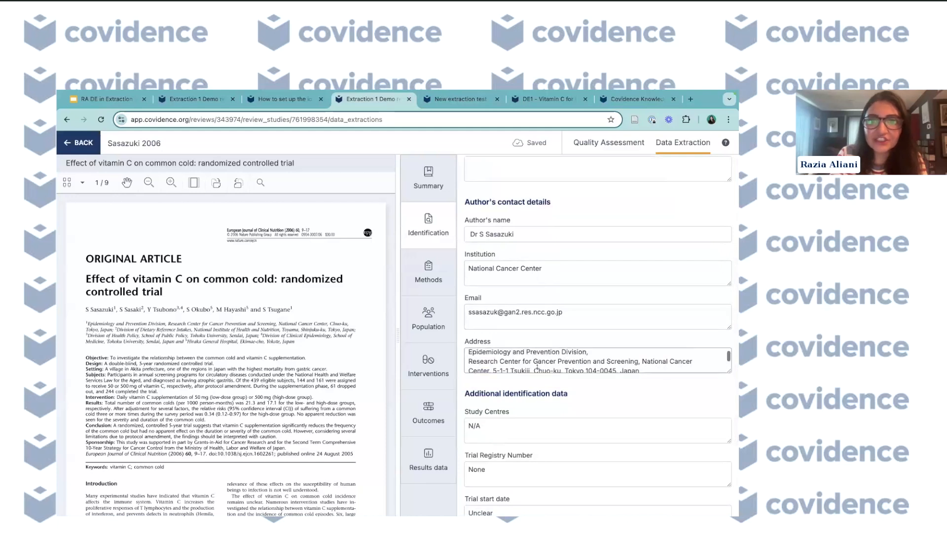
scroll(537, 366, "up", 3)
scroll(537, 365, "down", 2)
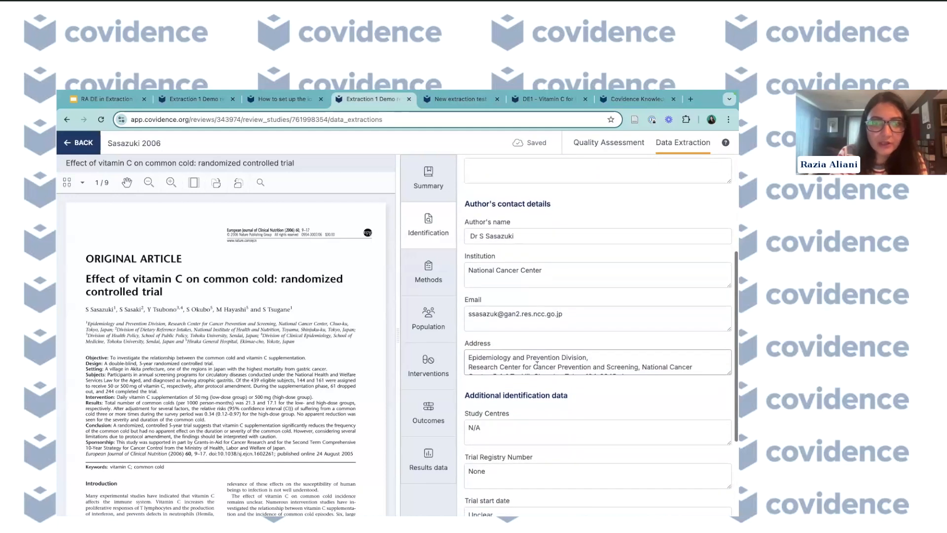
left_click_drag(218, 241, 254, 241)
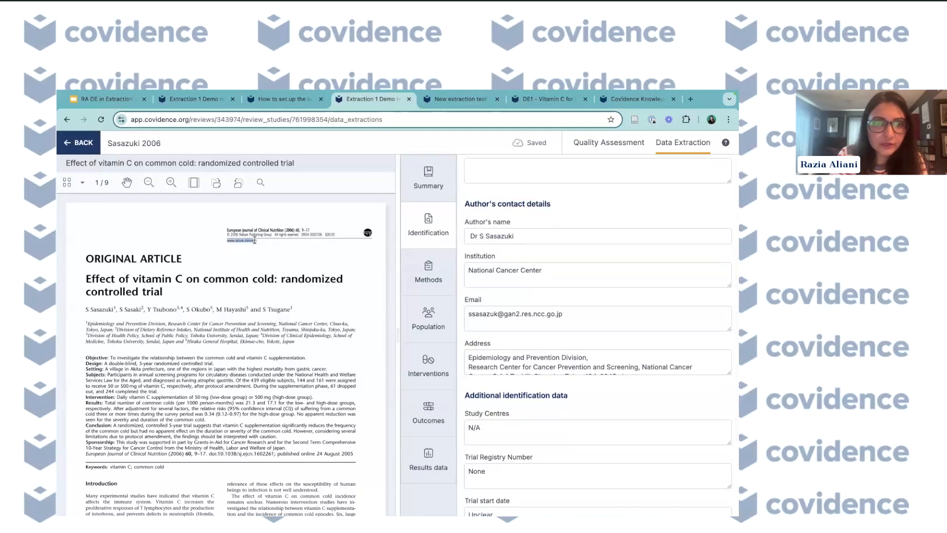
right_click(247, 240)
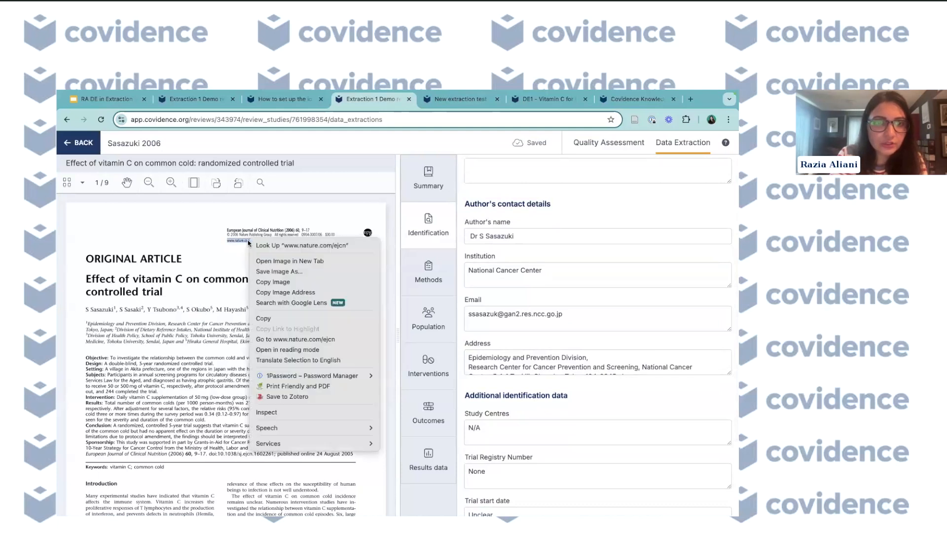
left_click(276, 318)
scroll(554, 322, "up", 3)
scroll(543, 296, "down", 3)
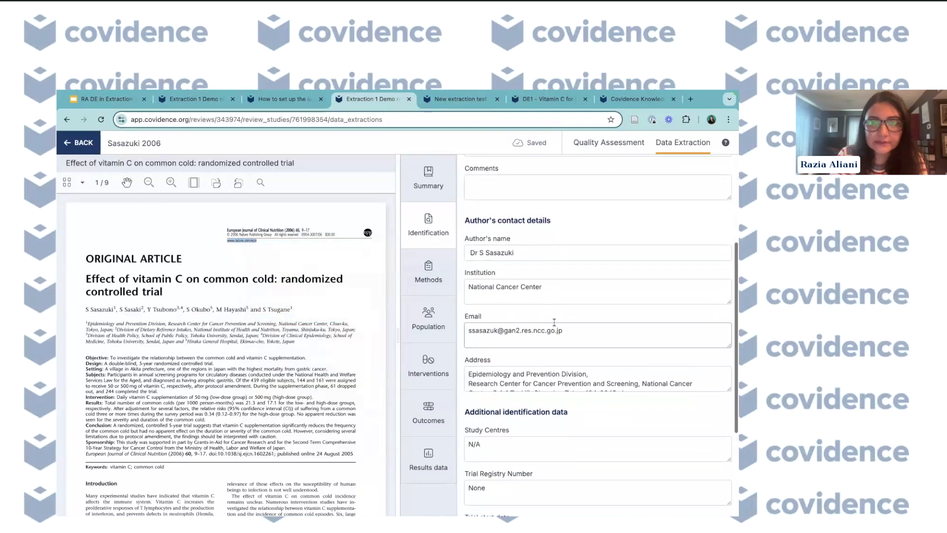
left_click(519, 187)
key("ctrl+v")
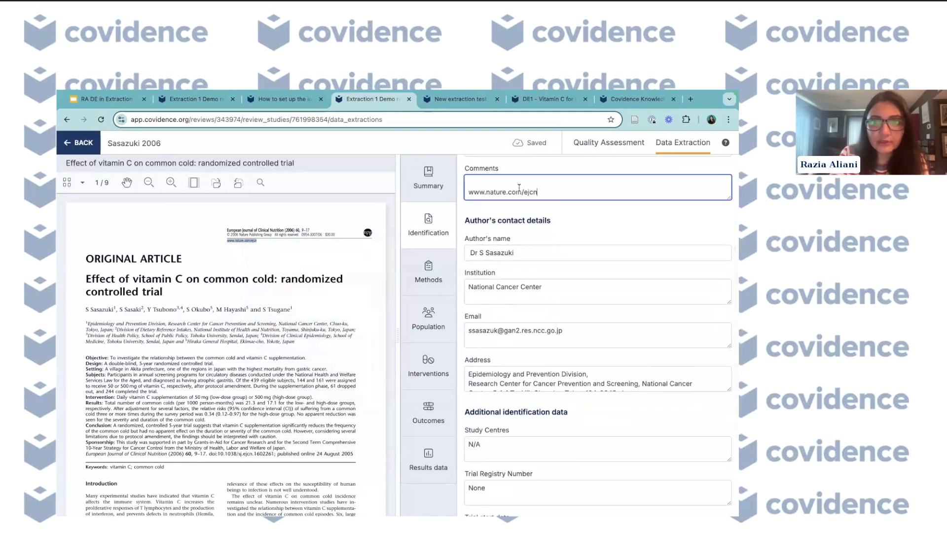
key("BackSpace")
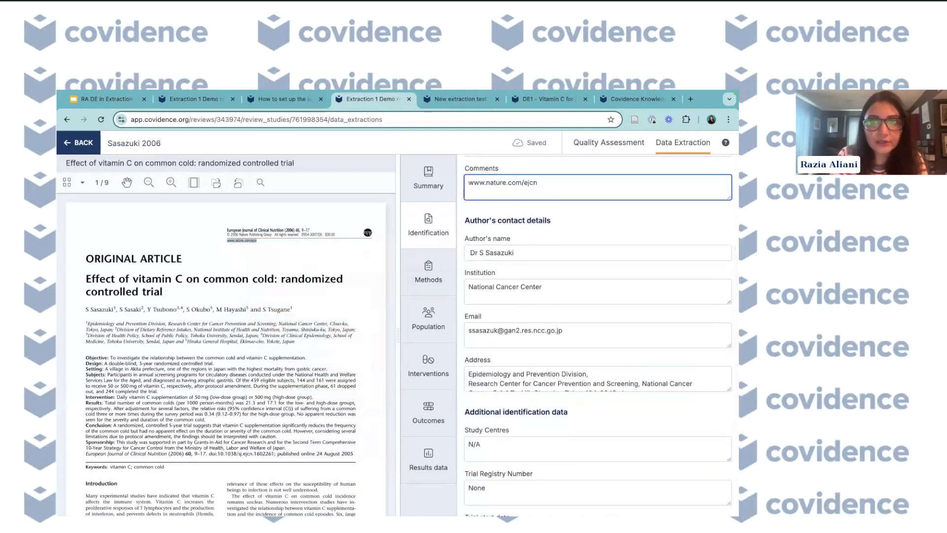
- Compare the form's additional identification fields with the template's Identification section in the other tab
scroll(546, 334, "down", 2)
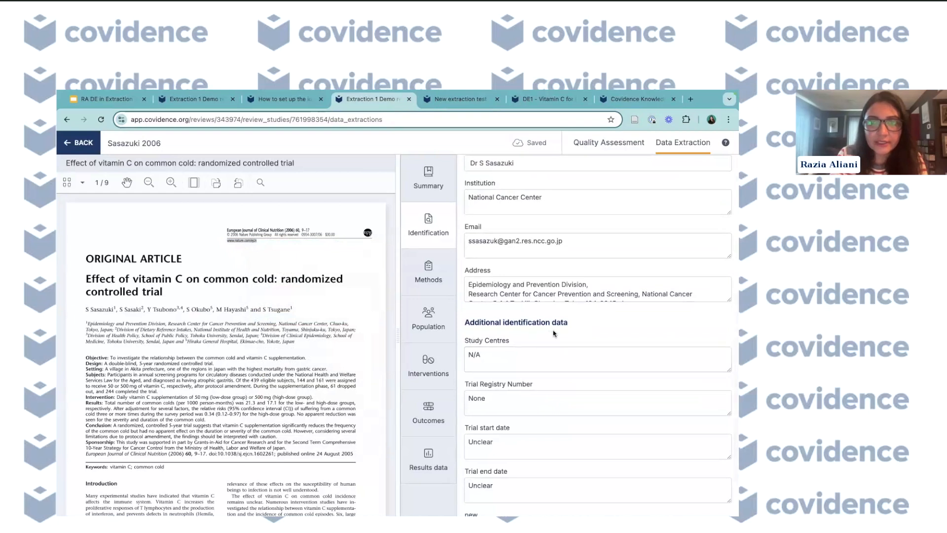
scroll(527, 370, "down", 1)
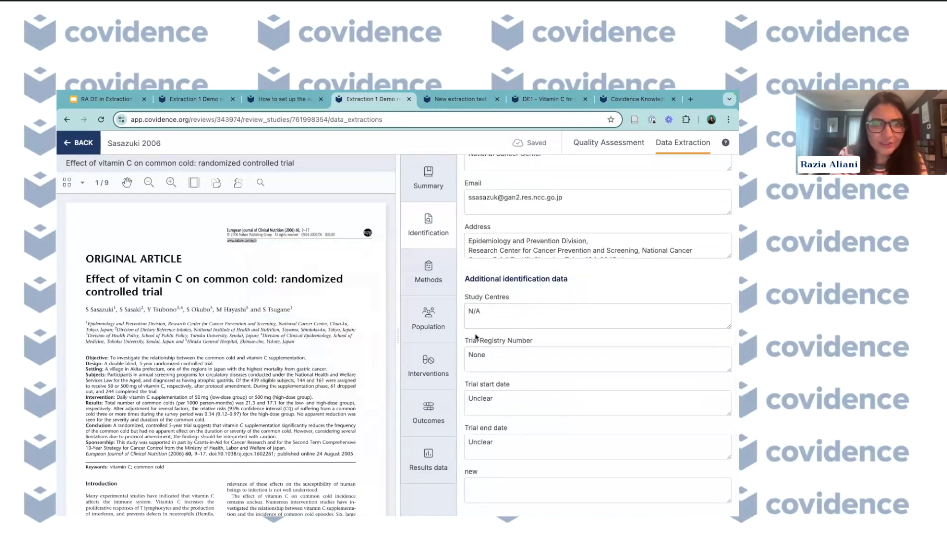
left_click(193, 103)
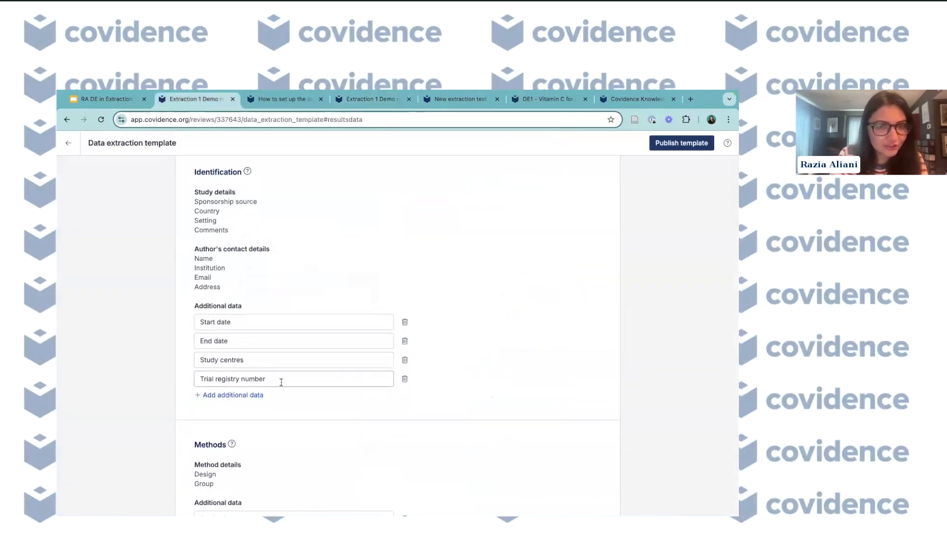
left_click(355, 102)
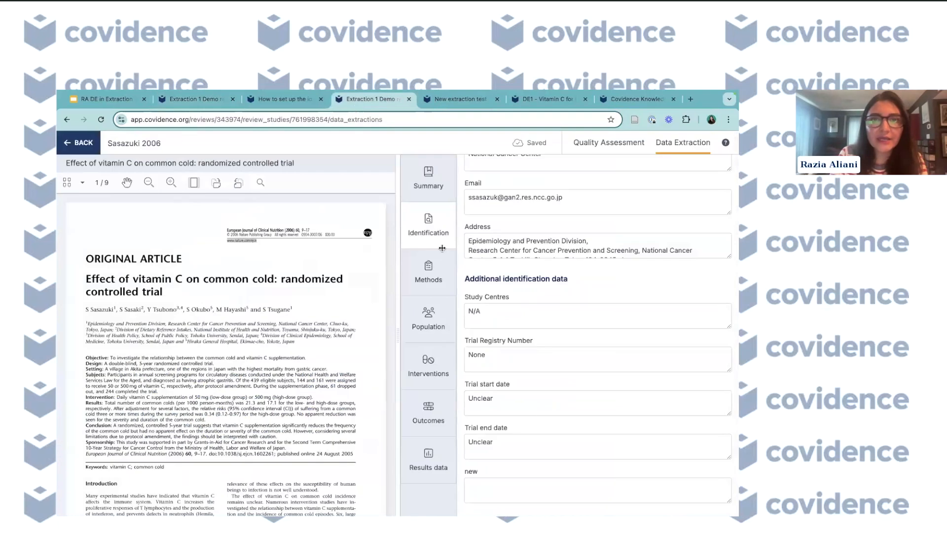
scroll(532, 414, "down", 1)
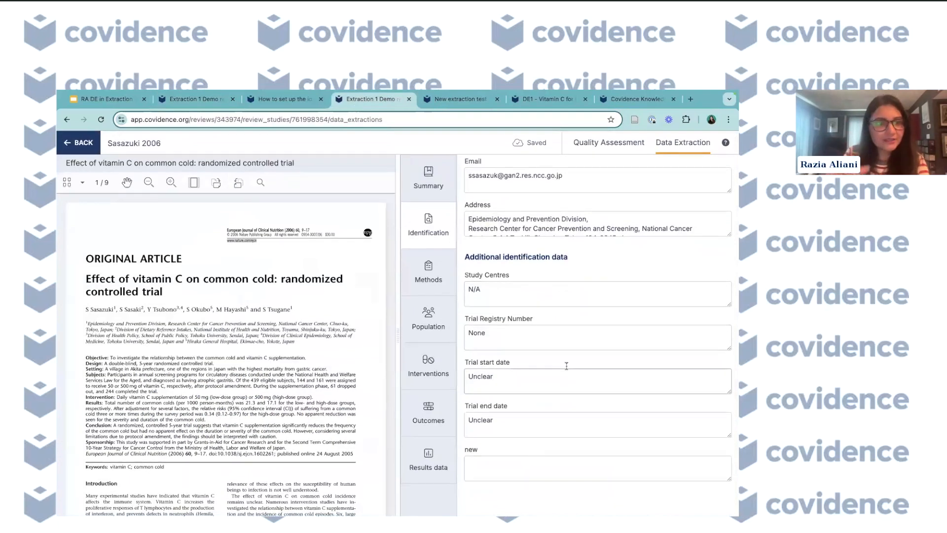
- Open the Methods section, inspect the Design options, and compare it with the template's Methods fields
left_click(428, 272)
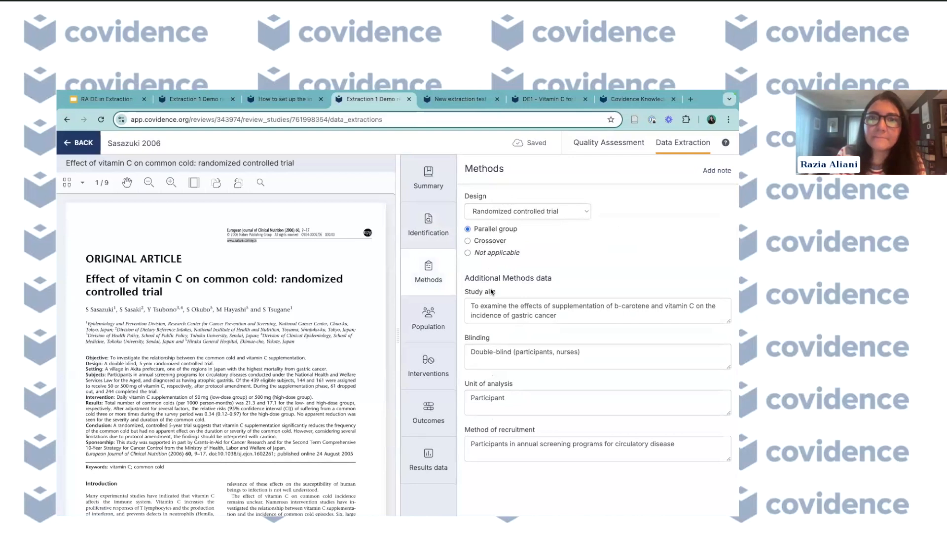
left_click(581, 213)
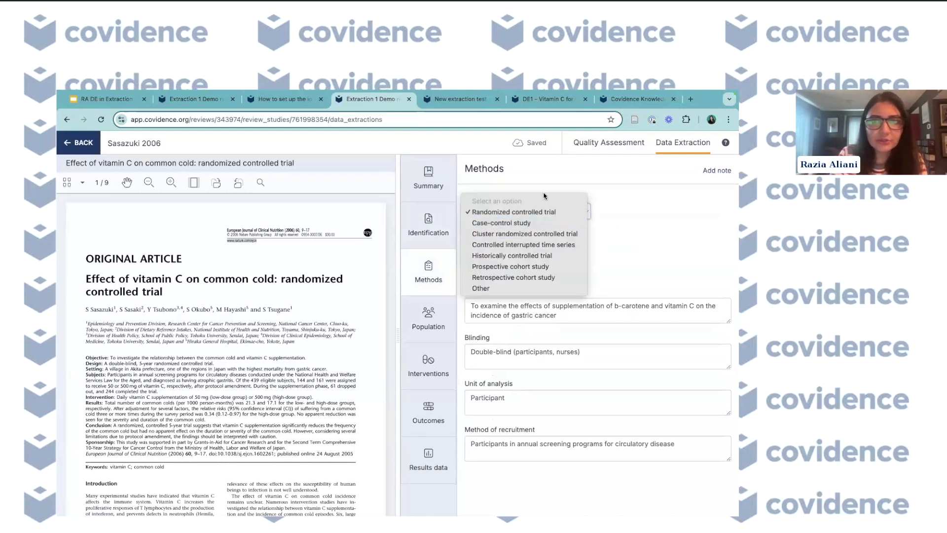
left_click(623, 221)
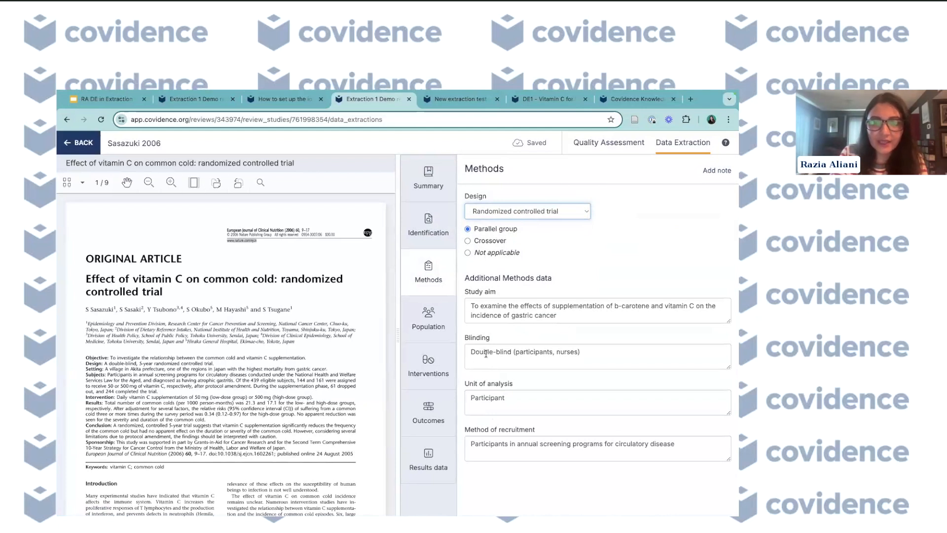
left_click(195, 98)
scroll(233, 282, "down", 5)
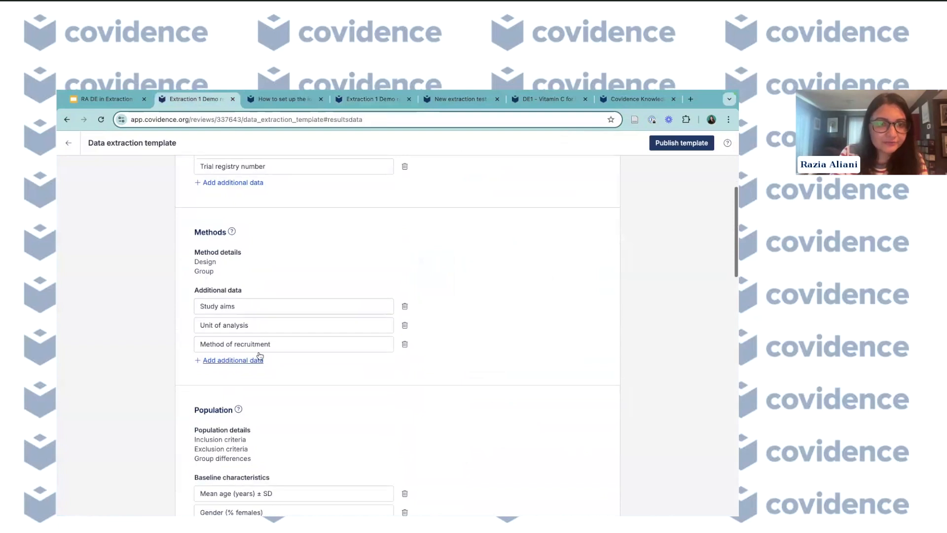
left_click(352, 102)
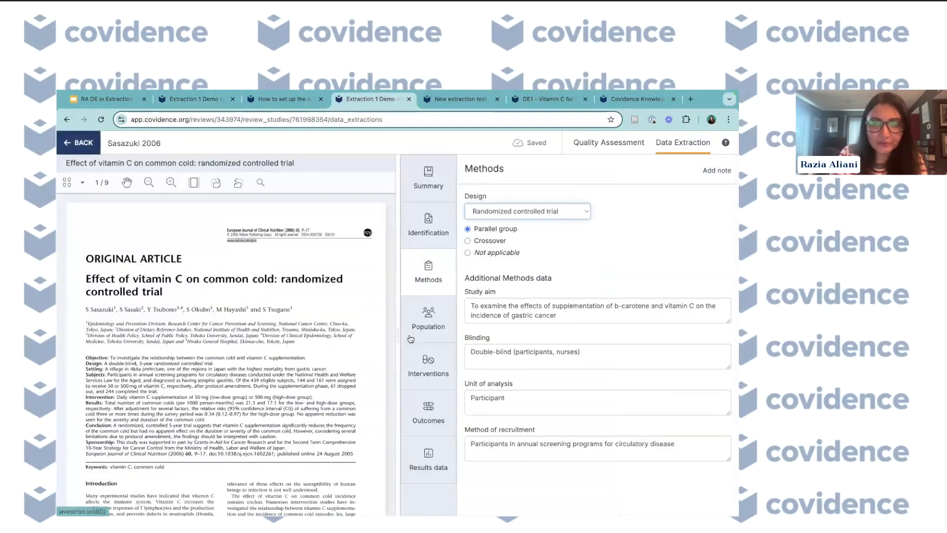
- Open the Population section and scroll through its criteria and additional population fields
left_click(422, 320)
scroll(480, 373, "down", 2)
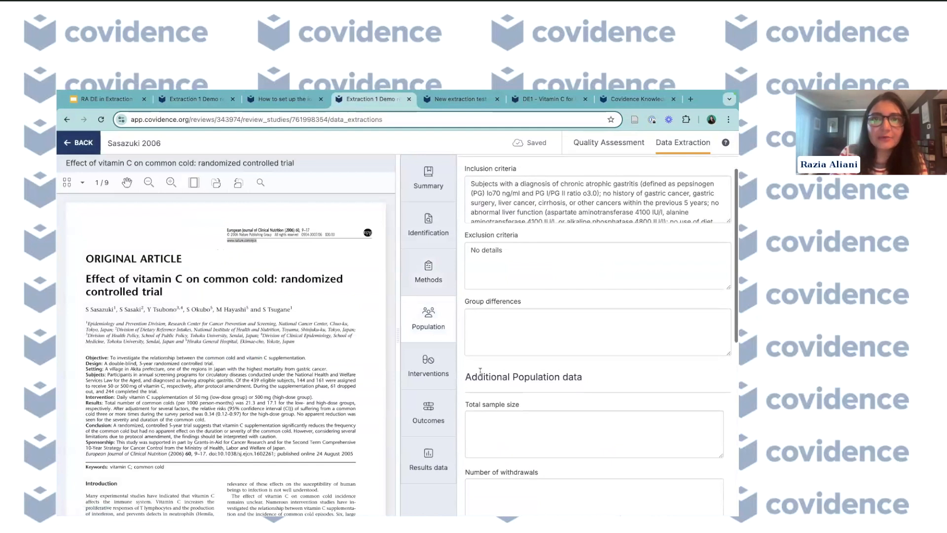
scroll(486, 188, "up", 1)
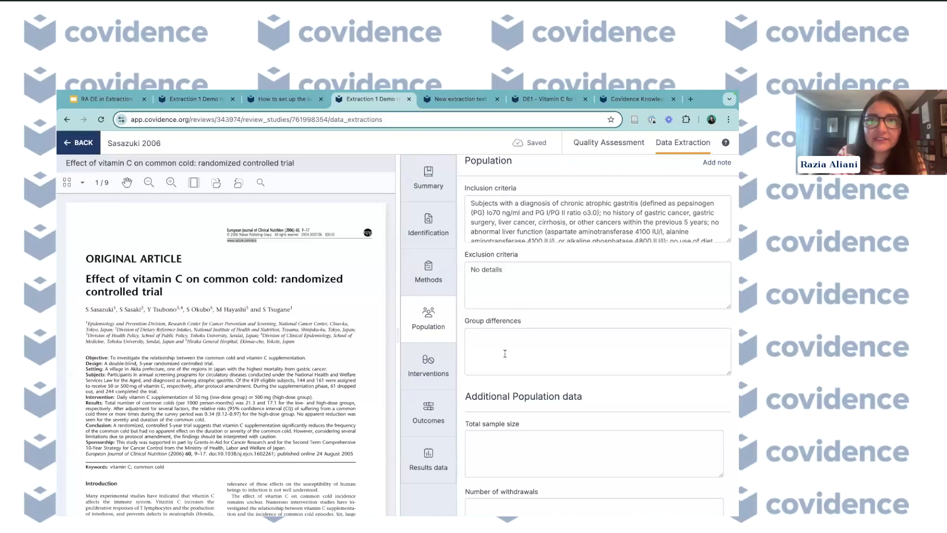
scroll(505, 354, "down", 3)
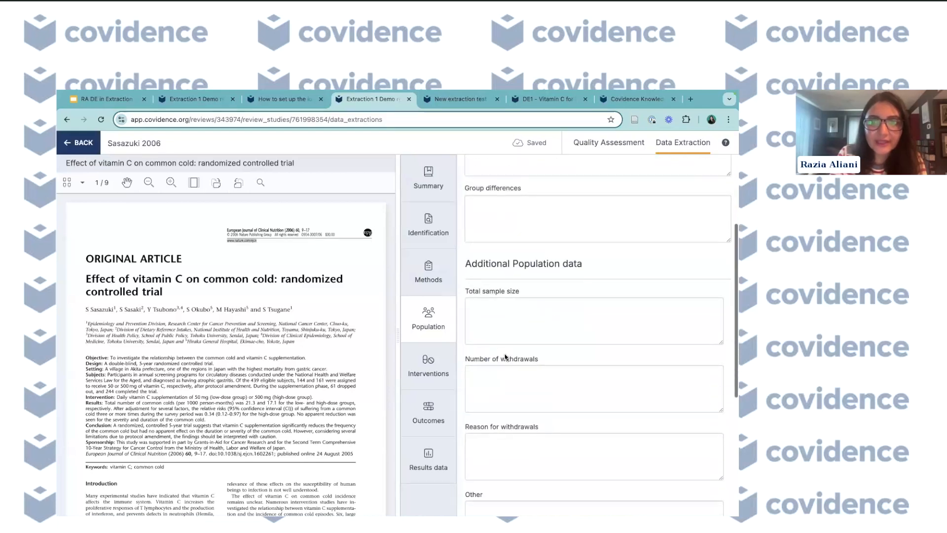
scroll(505, 293, "down", 1)
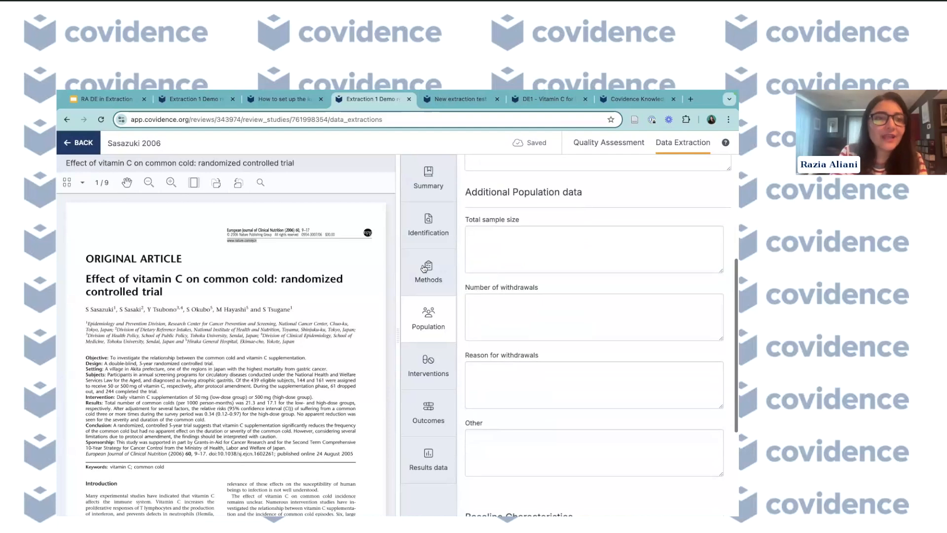
- Compare the template's Population baseline characteristics and additional data in the other tab, then return to the form
left_click(203, 100)
scroll(247, 345, "down", 5)
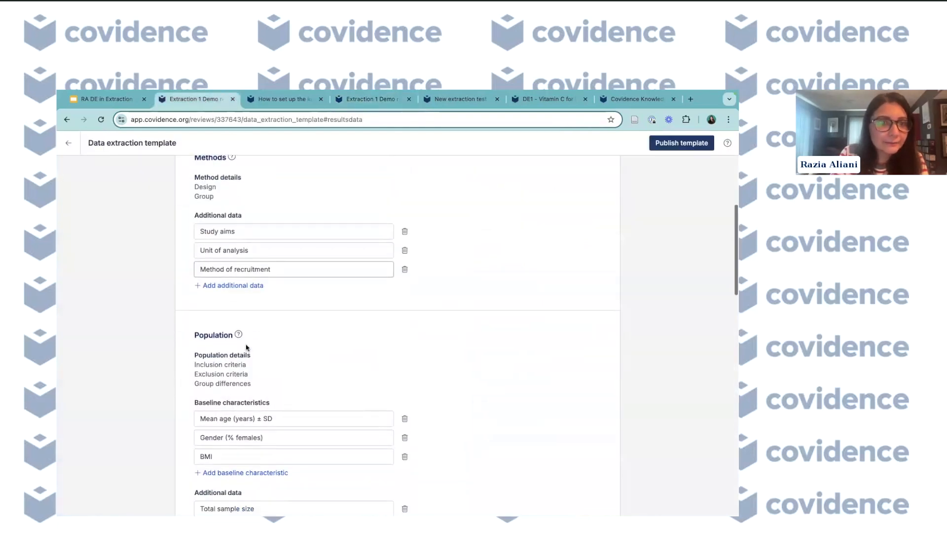
scroll(246, 346, "up", 3)
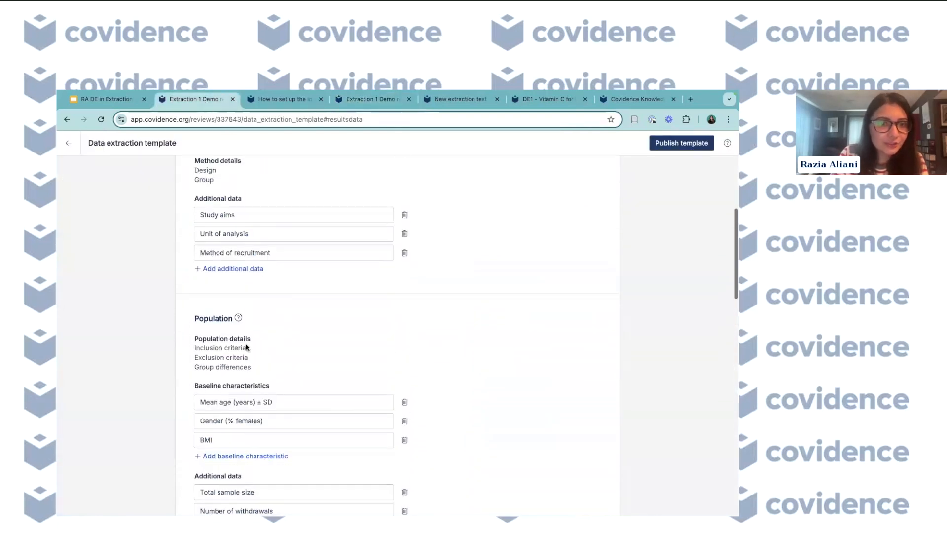
scroll(256, 332, "down", 1)
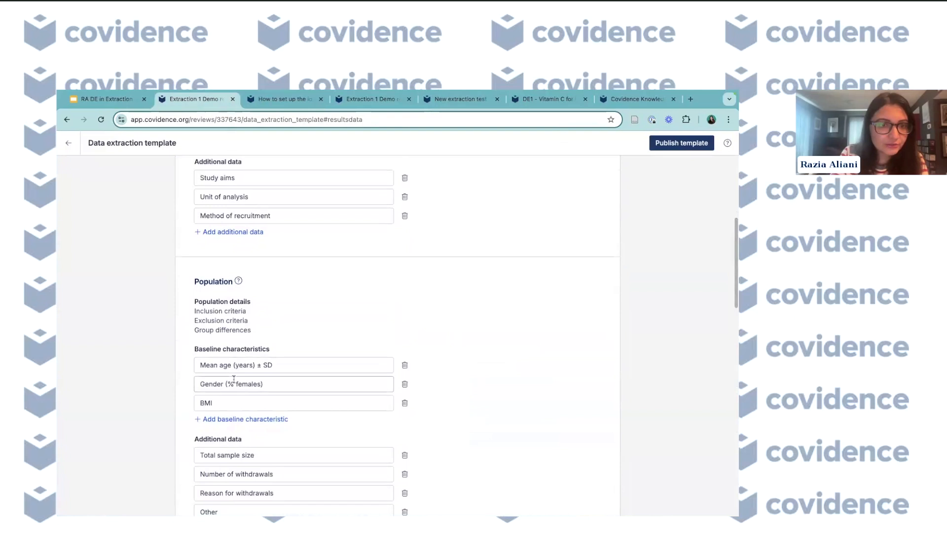
scroll(234, 379, "down", 1)
scroll(233, 380, "down", 2)
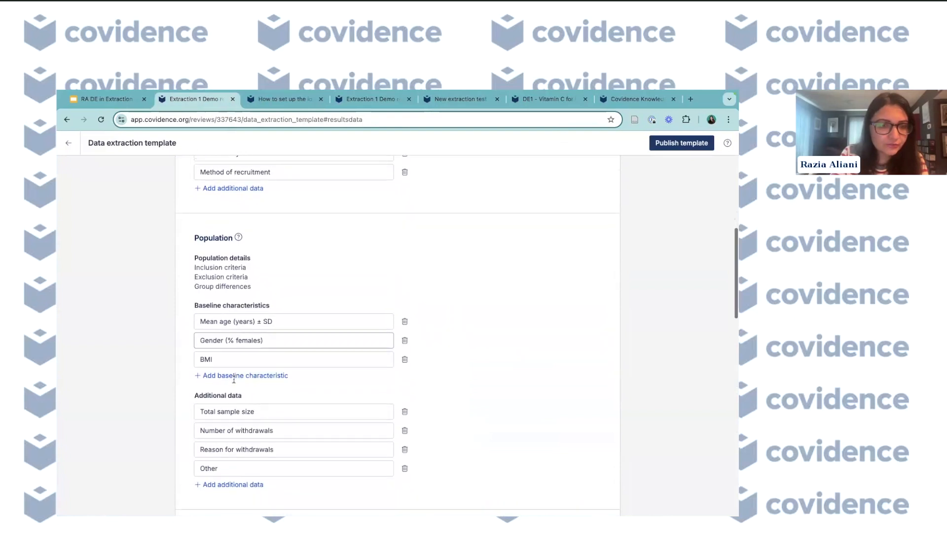
scroll(234, 387, "up", 4)
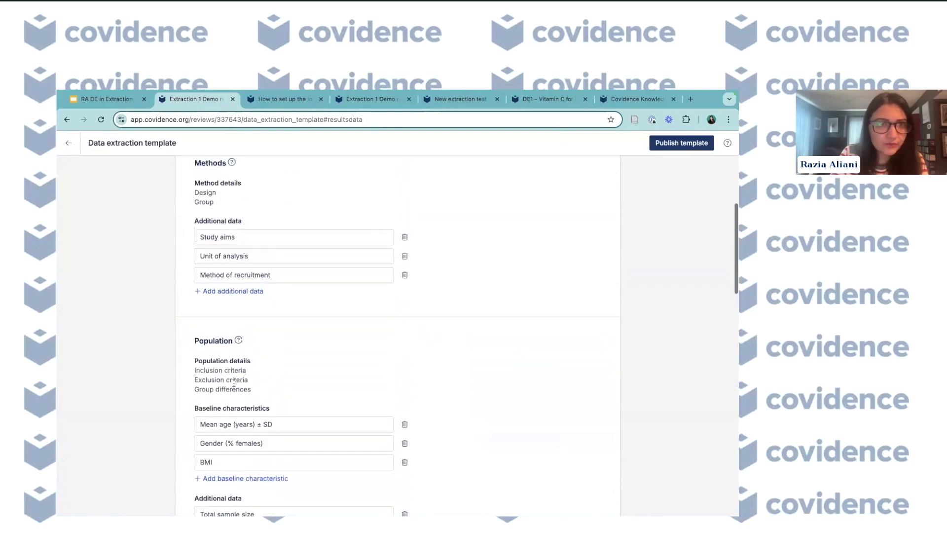
left_click(353, 99)
- Scroll to the form's Baseline Characteristics table and compare it with the template's Population fields
scroll(541, 377, "down", 1)
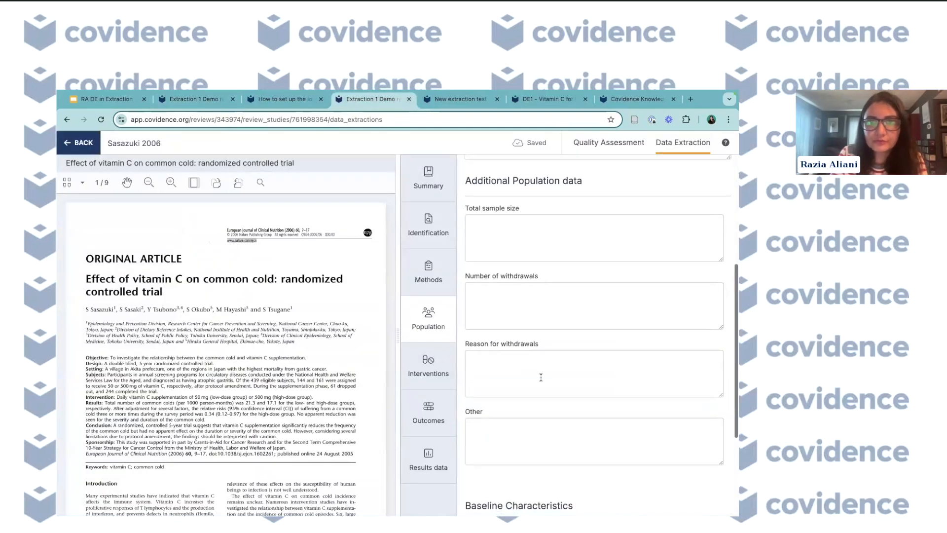
scroll(537, 390, "down", 3)
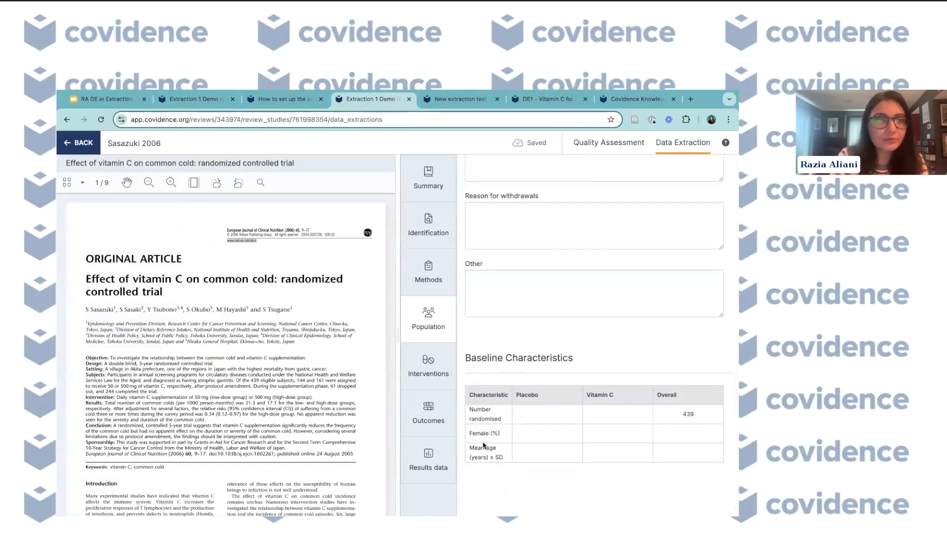
left_click(193, 100)
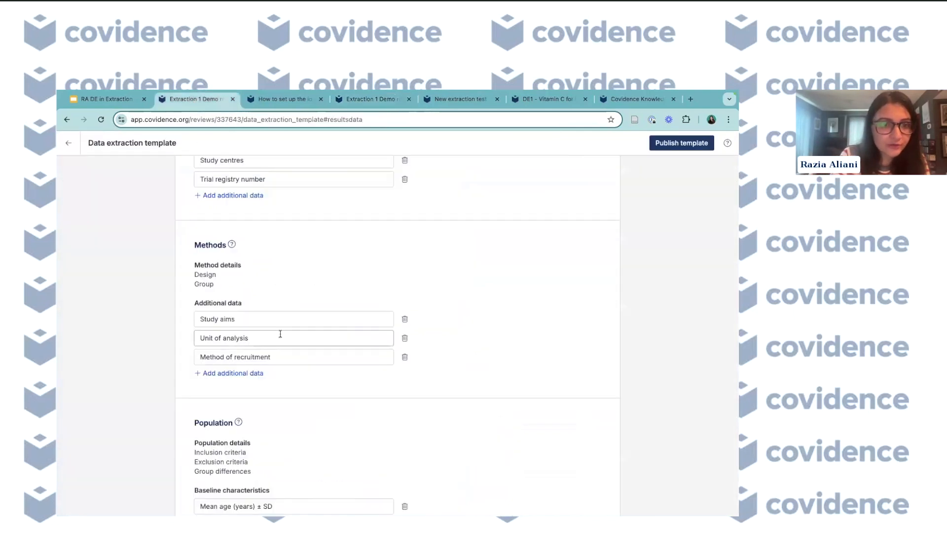
scroll(280, 334, "down", 2)
scroll(280, 334, "down", 3)
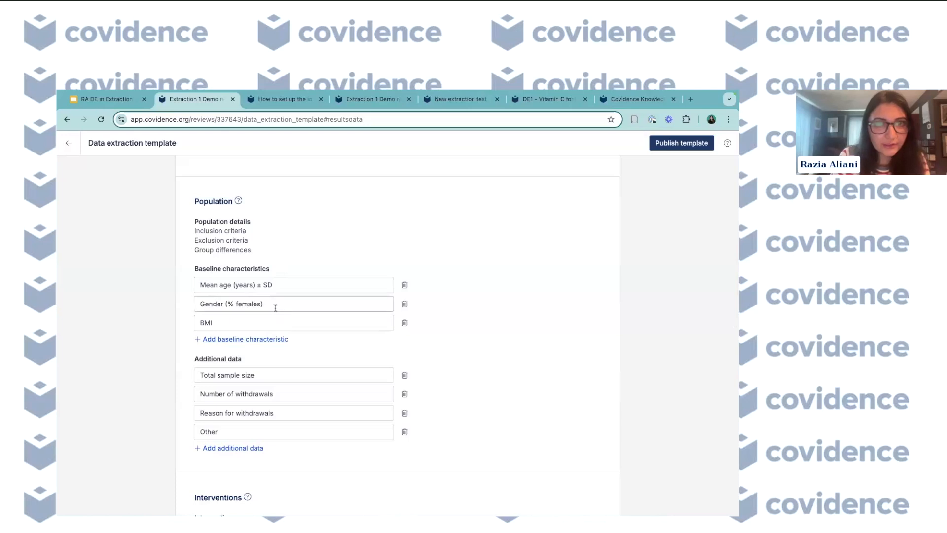
left_click(363, 103)
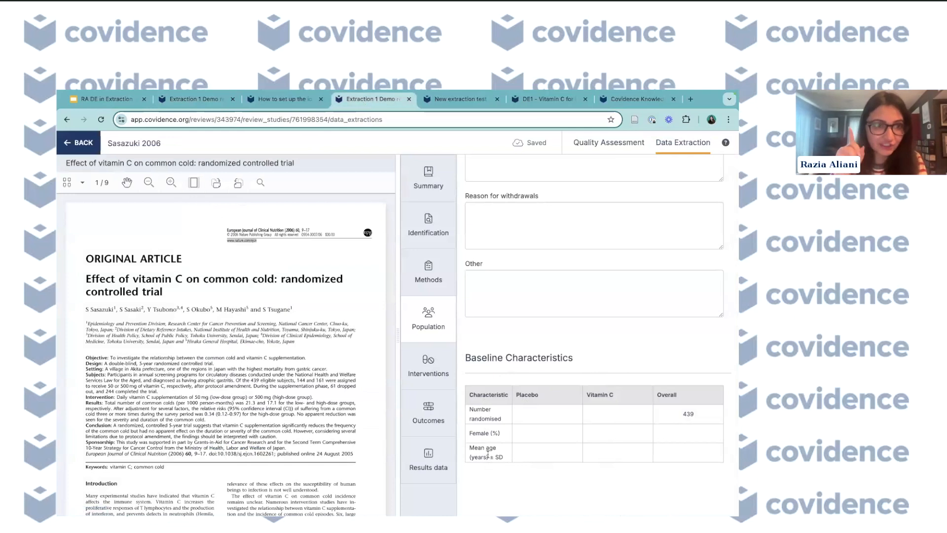
- Open the Interventions section and tick the Vitamin C + Zinc intervention
left_click(429, 368)
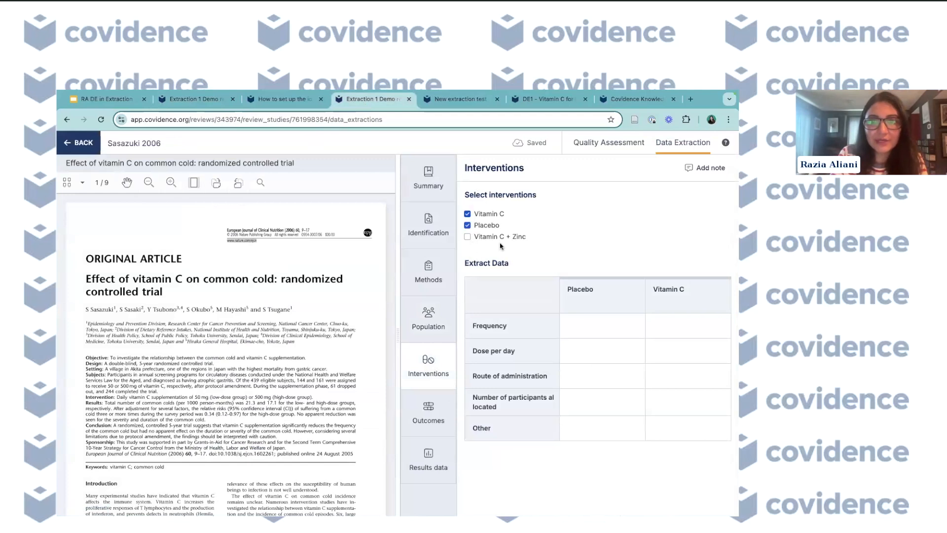
left_click(678, 301)
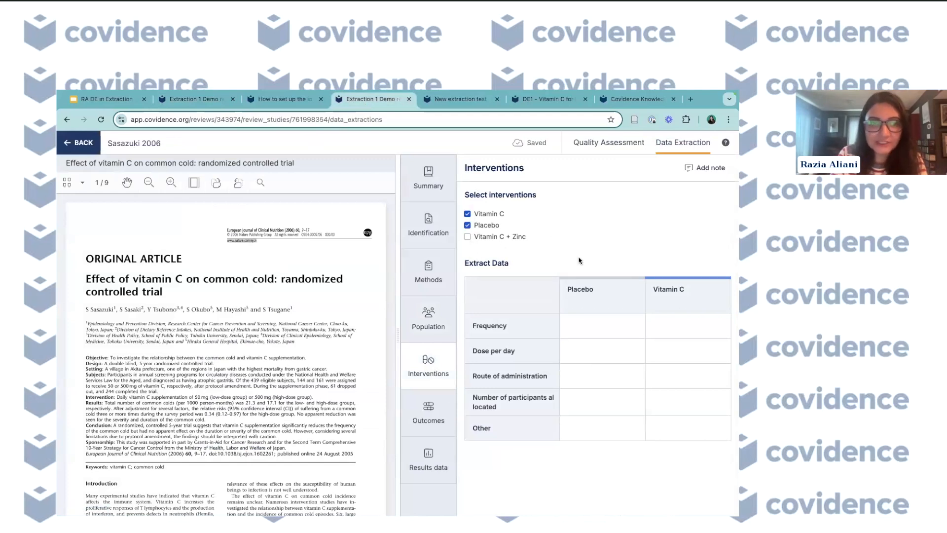
left_click(467, 237)
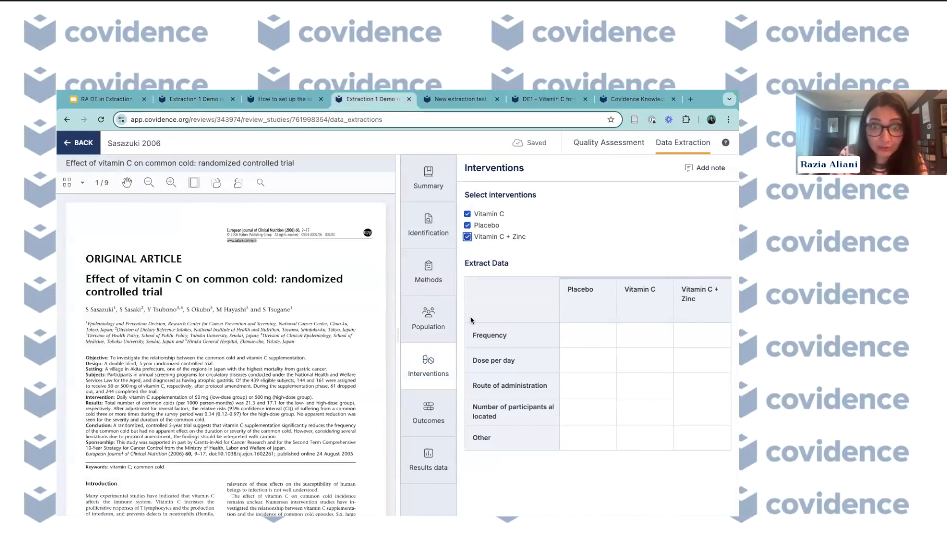
- Scroll to the Population section's Baseline Characteristics table to check its intervention columns
left_click(428, 318)
scroll(512, 434, "down", 1)
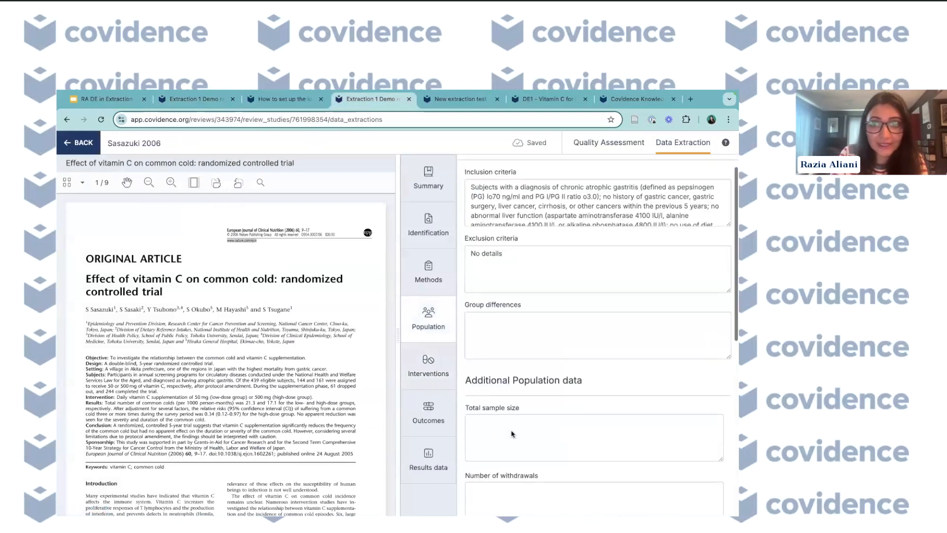
scroll(511, 434, "down", 7)
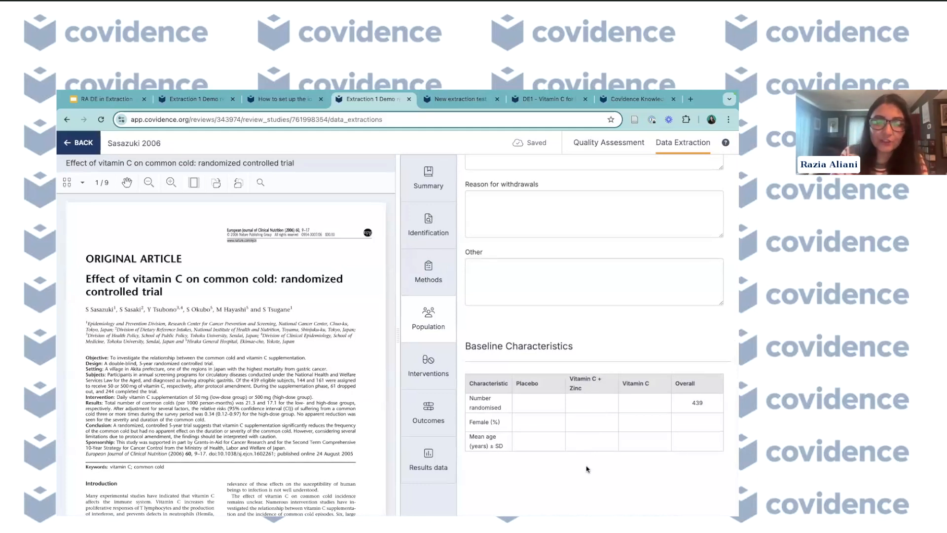
- Return to Interventions and untick the Vitamin C + Zinc intervention
left_click(427, 364)
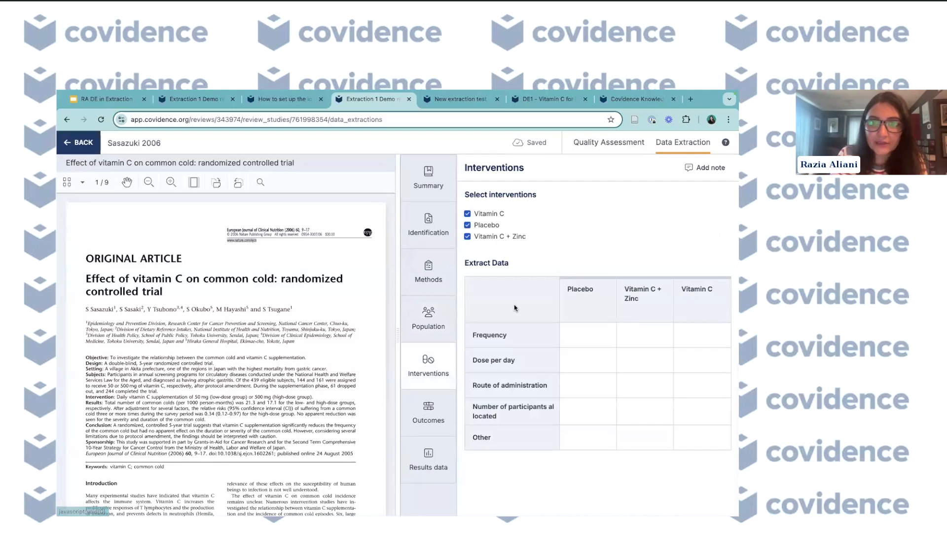
left_click(467, 238)
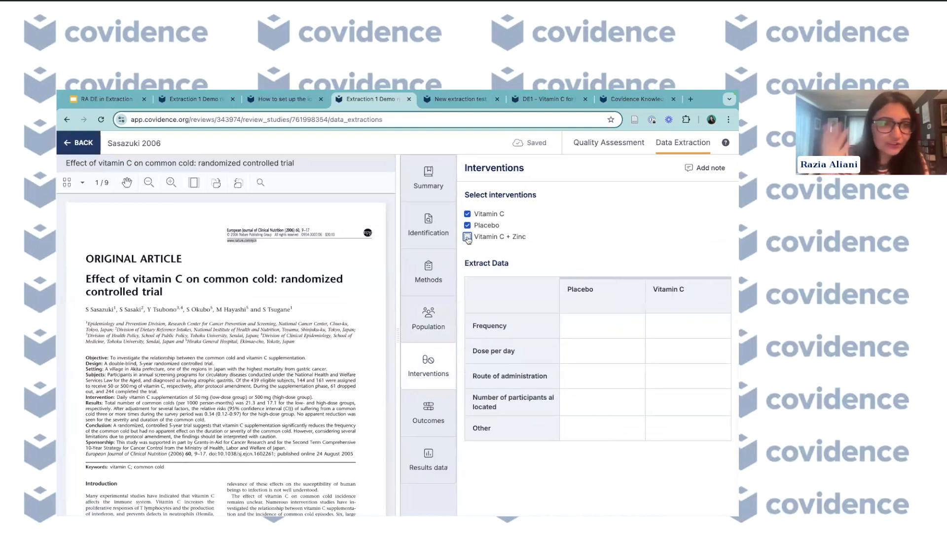
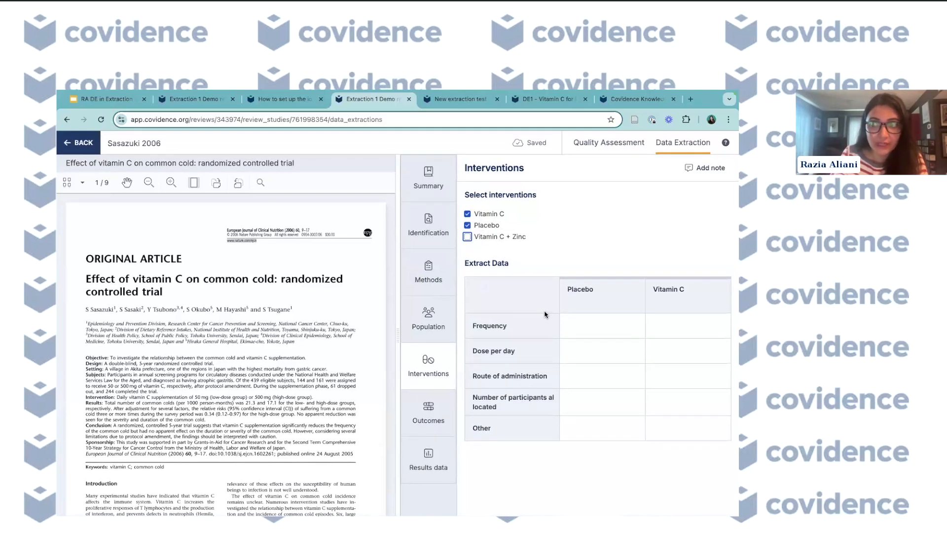
- Try to untick the Vitamin C intervention and cancel the removal
left_click(467, 214)
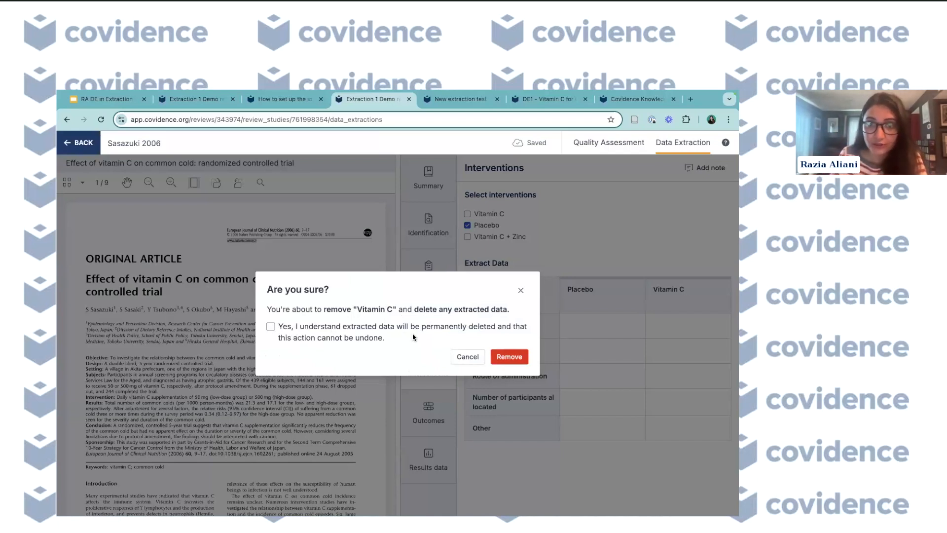
left_click(465, 359)
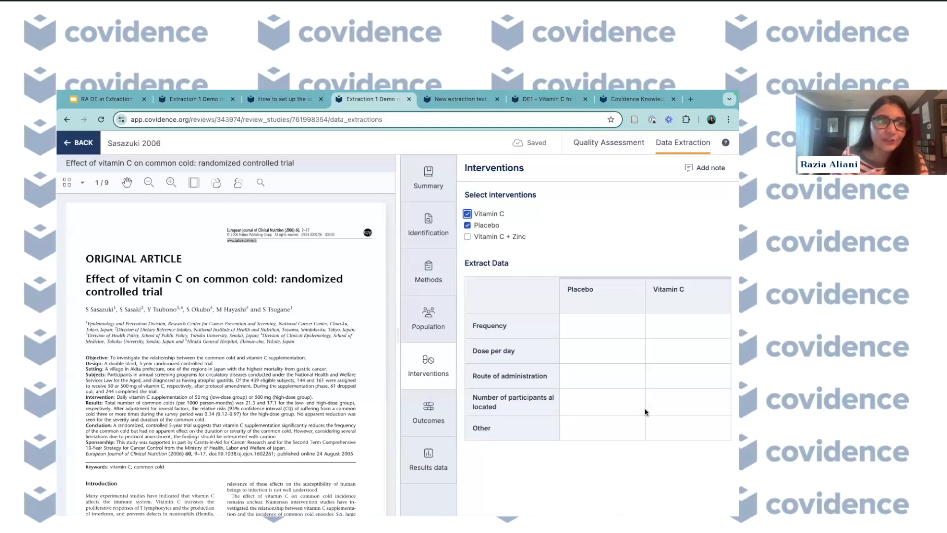
- Name the Vitamin C intervention group 500mg in the extraction table
left_click(669, 302)
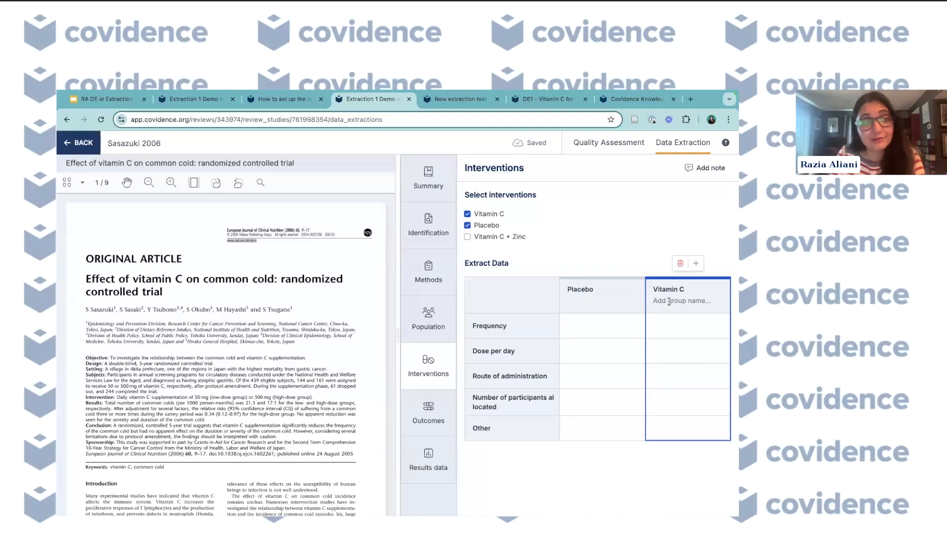
type("As")
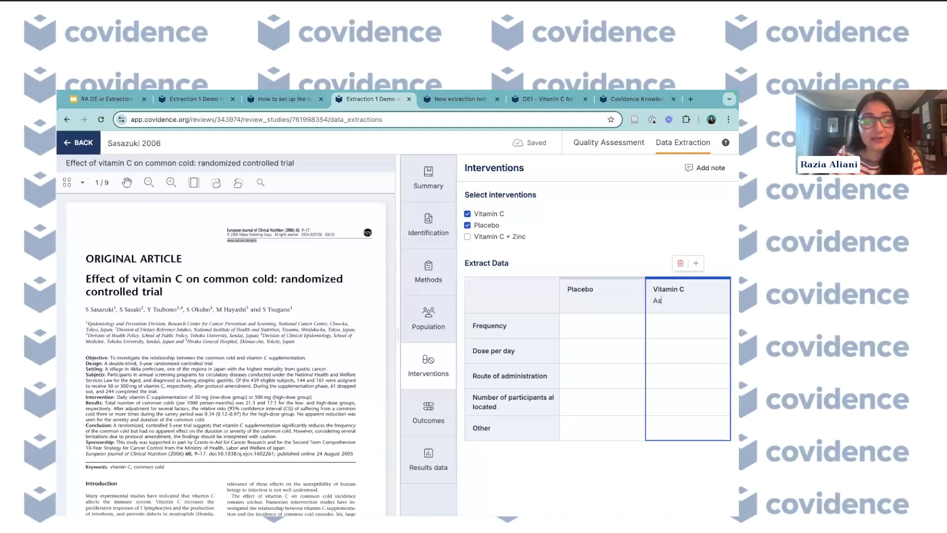
type("corbi")
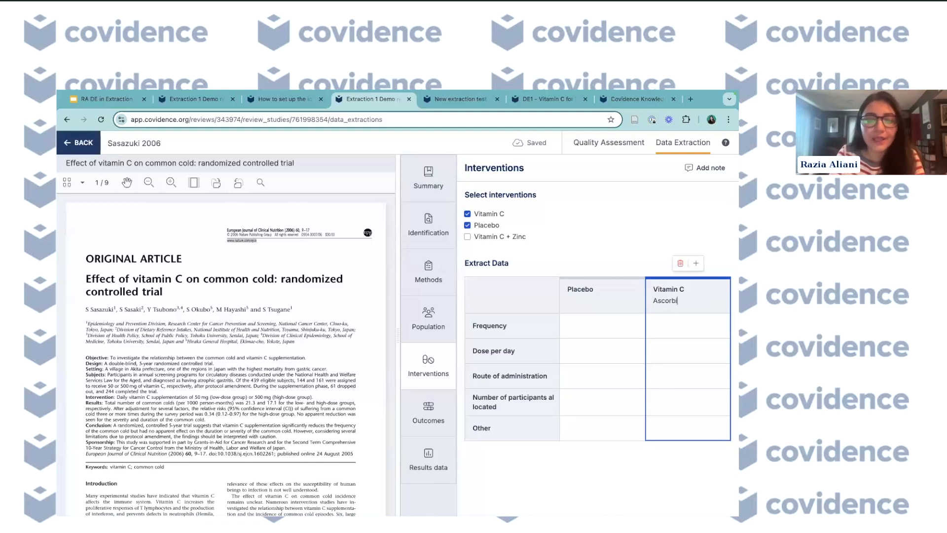
type("c Acid")
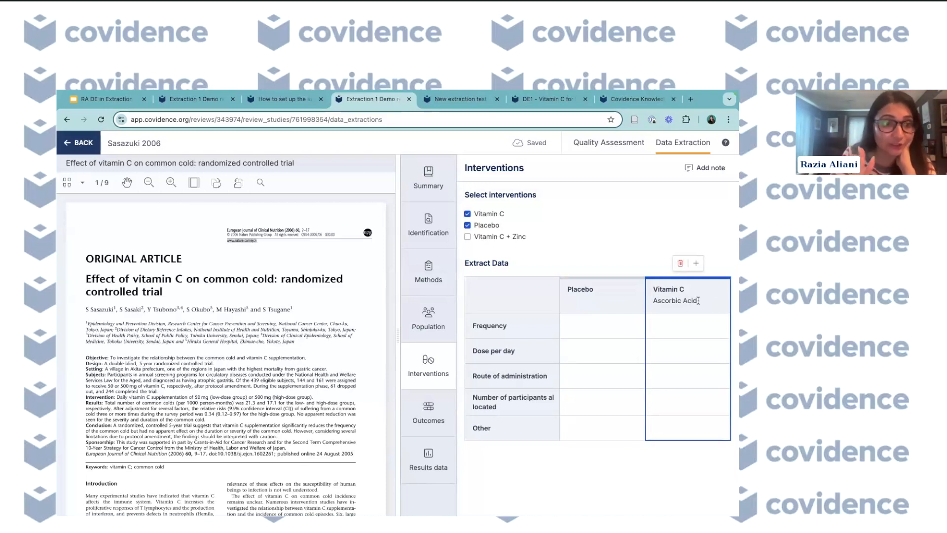
left_click_drag(698, 301, 649, 305)
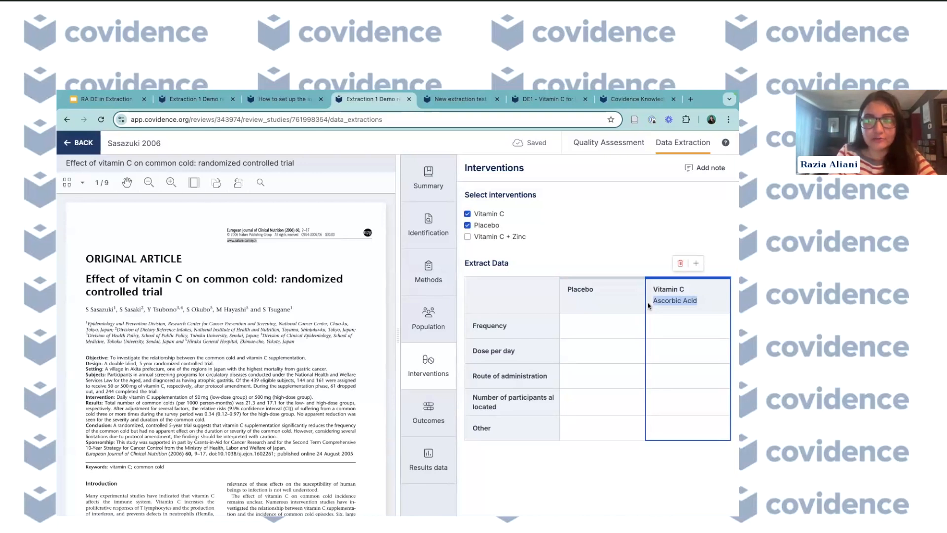
type("500mg")
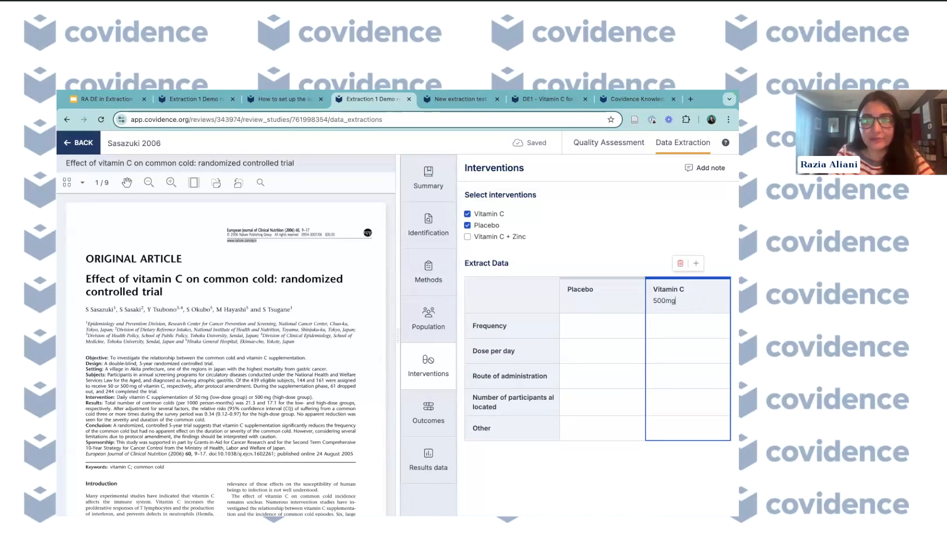
- Add a second Vitamin C group named 1000mg and then remove that group
left_click(696, 263)
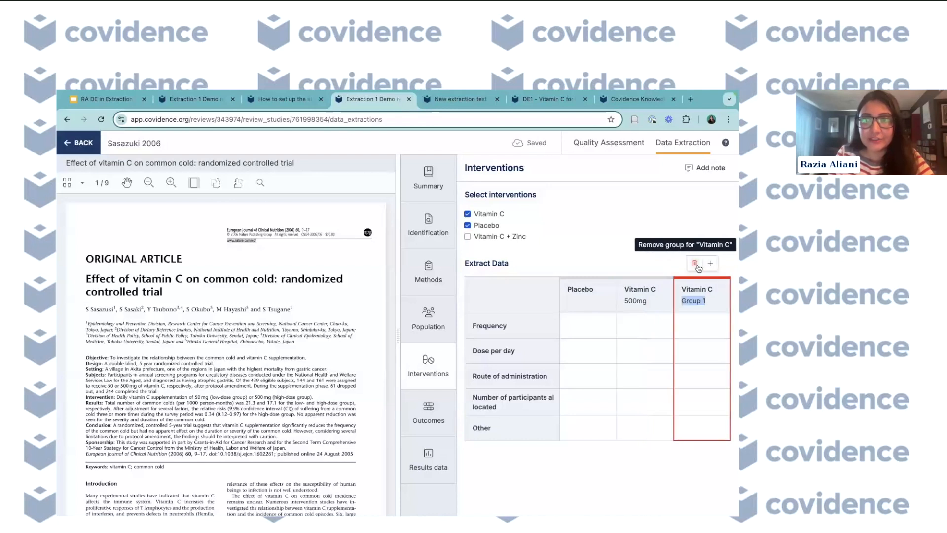
type("100")
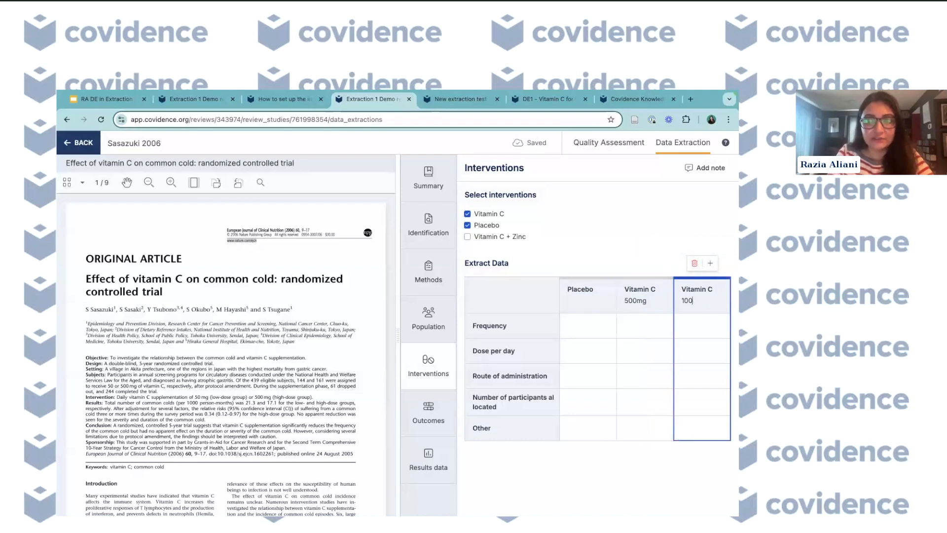
type("0mg")
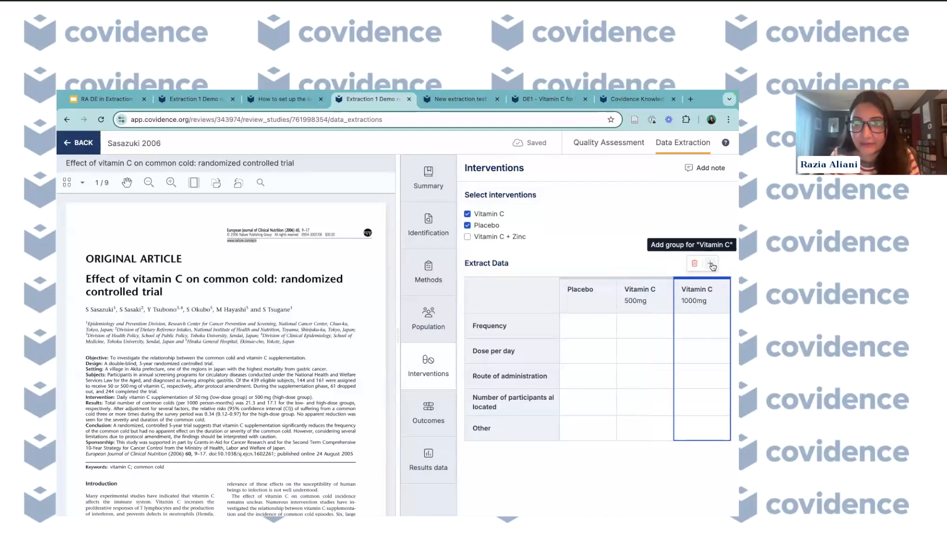
left_click(694, 263)
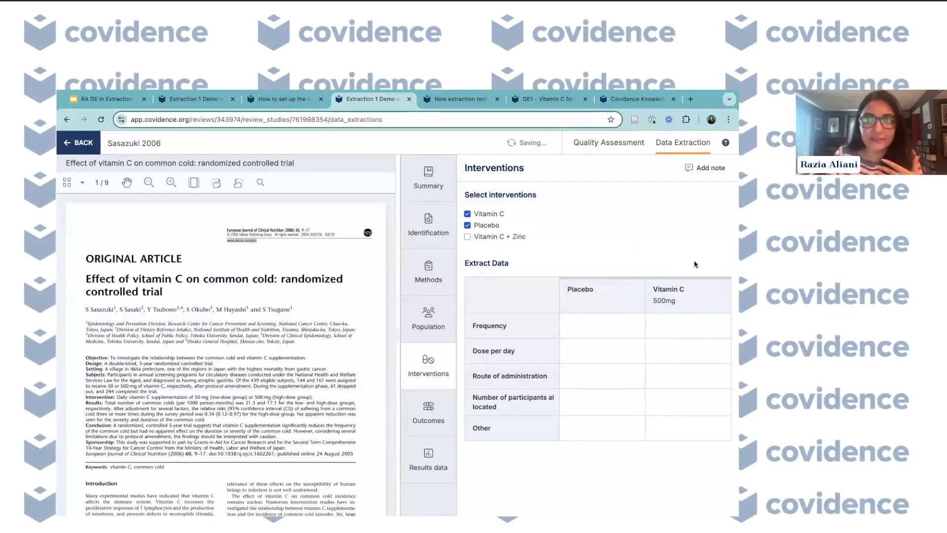
- Open the Outcomes section and tick, then untick, the Fever outcome
left_click(429, 419)
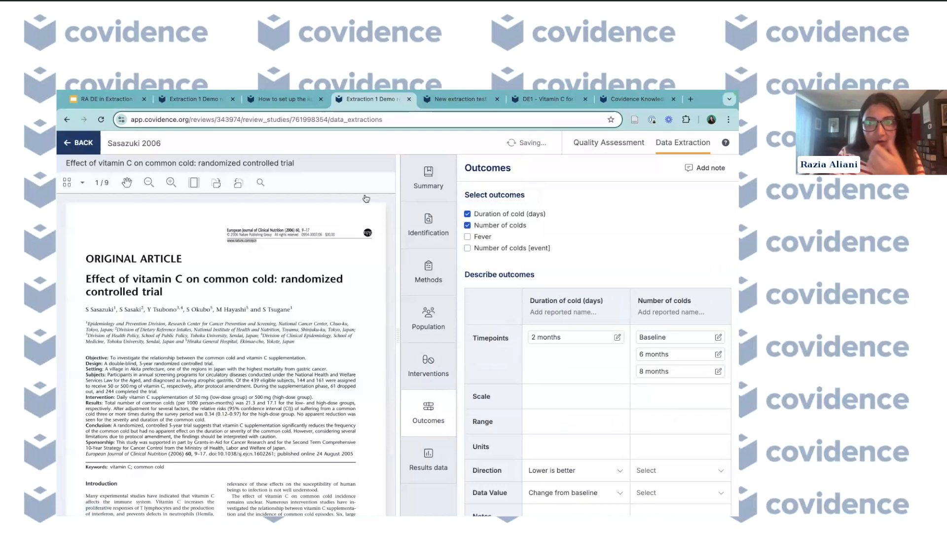
left_click(468, 237)
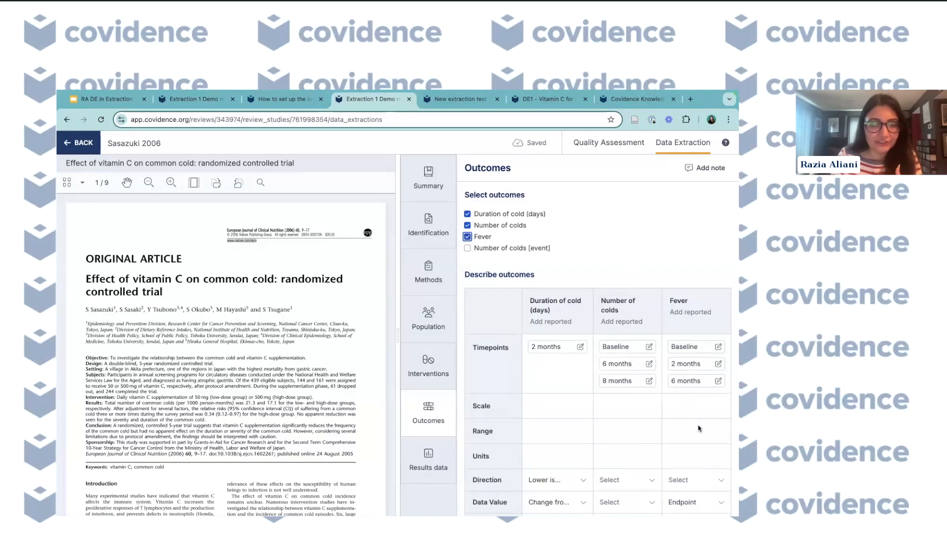
left_click(468, 237)
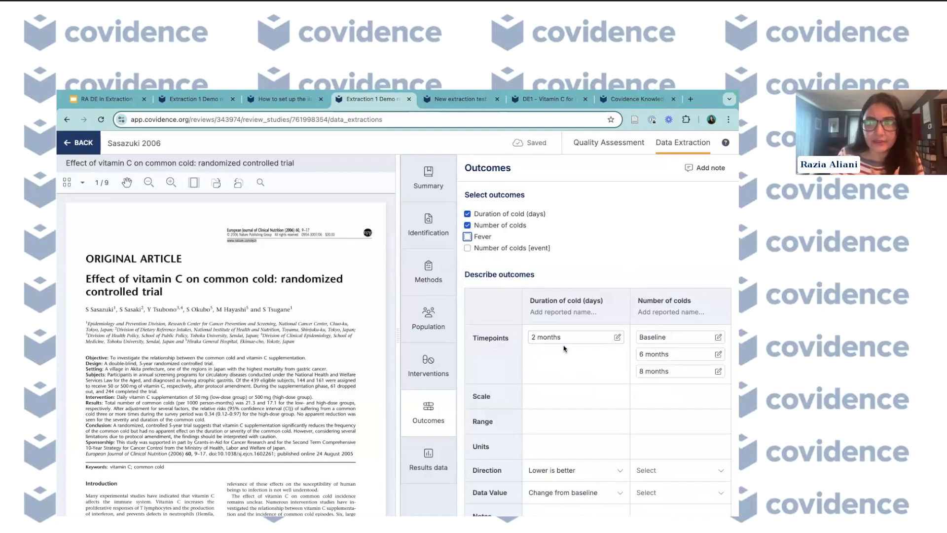
- Enter reported names 'Lenght of cold' for Duration of cold and 'frequency' for Number of colds
scroll(563, 348, "down", 1)
left_click(556, 267)
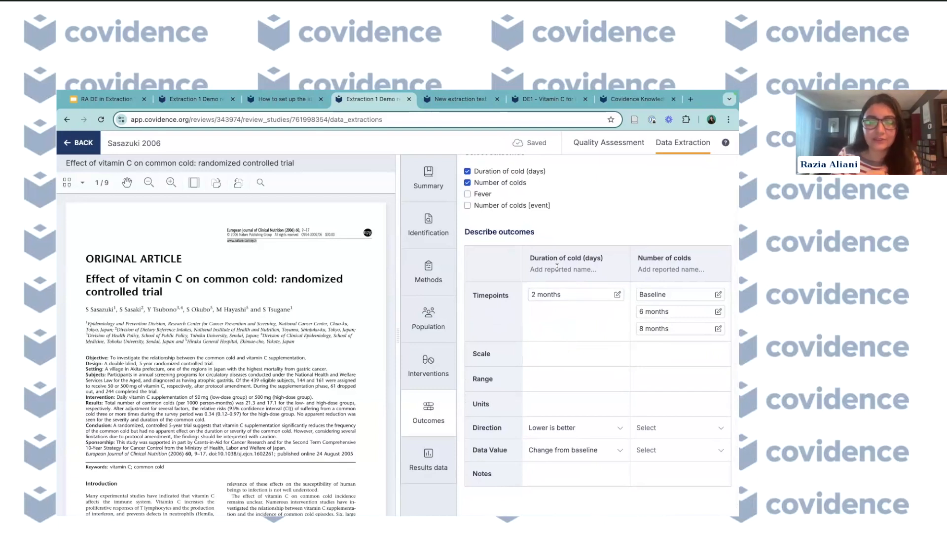
type("Lenght of cold")
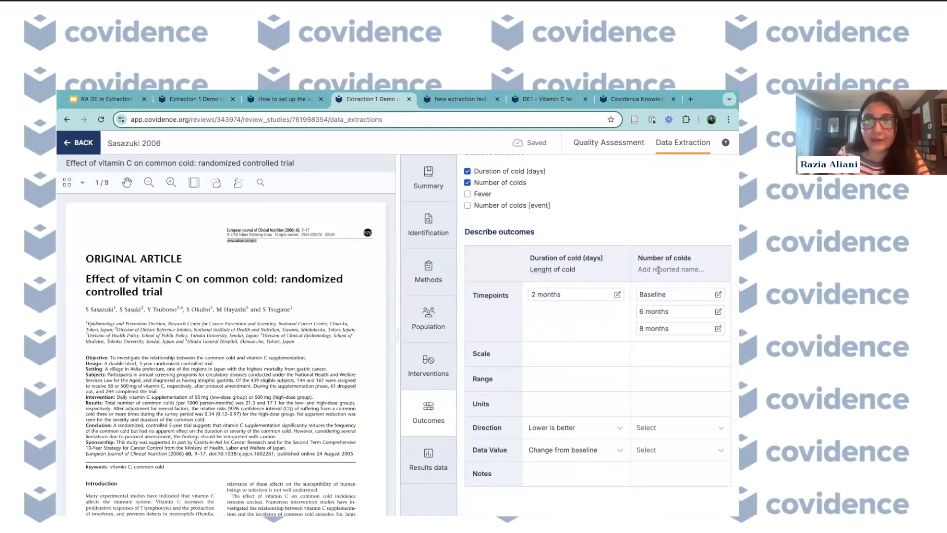
left_click(659, 270)
type("freq")
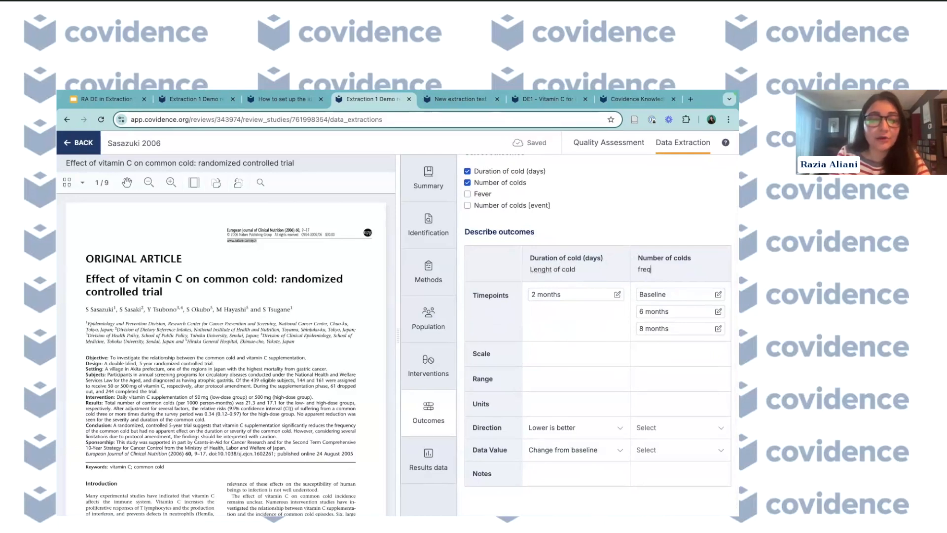
type("uency")
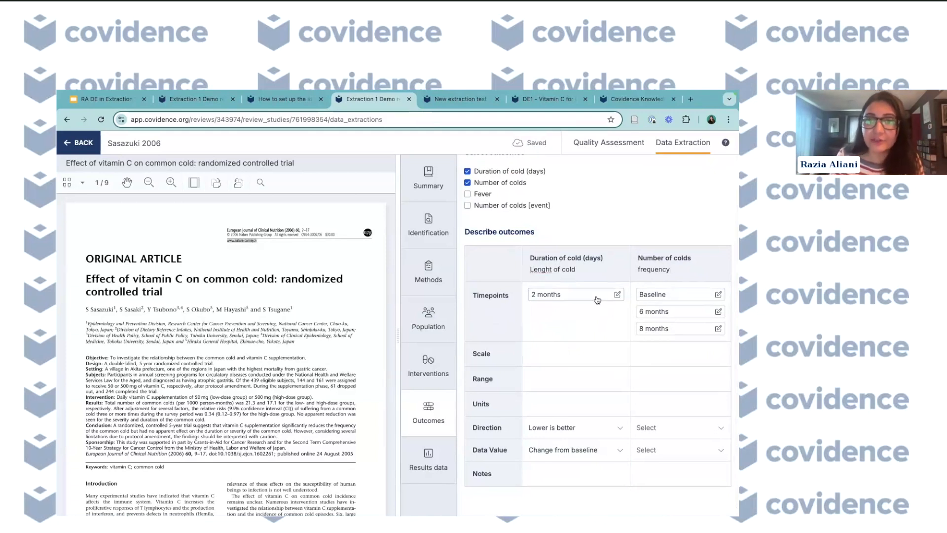
- Set the reported time of the Duration of cold 2 months timepoint to 8 weeks
scroll(598, 299, "down", 1)
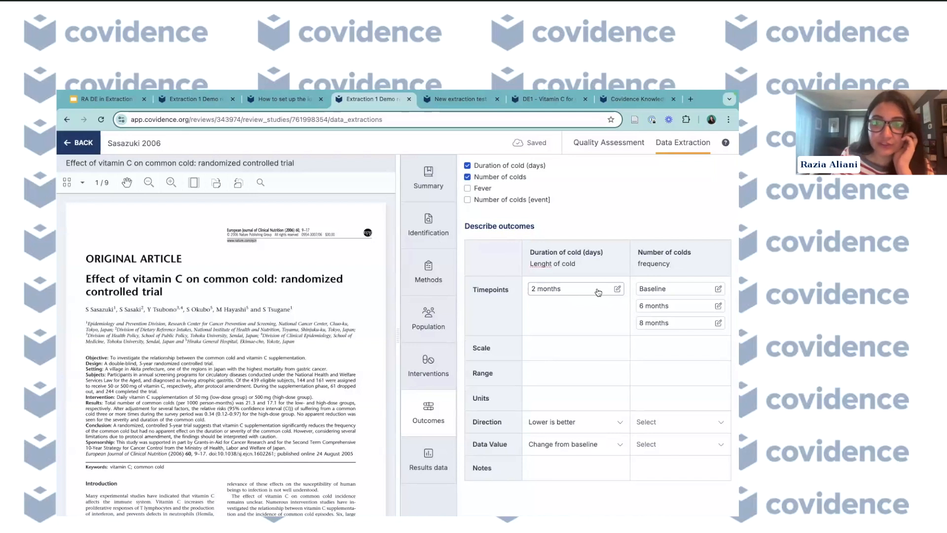
left_click(572, 291)
left_click(561, 332)
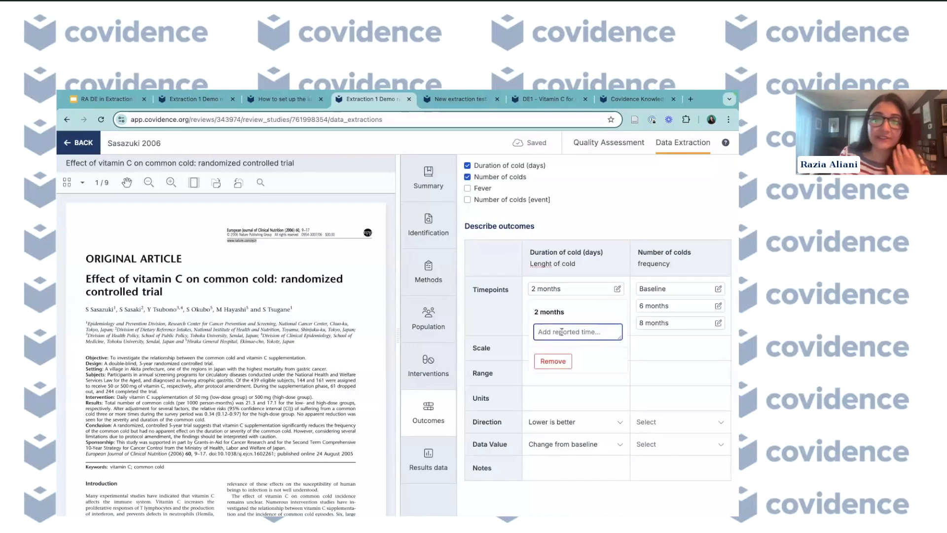
type("8 weeks")
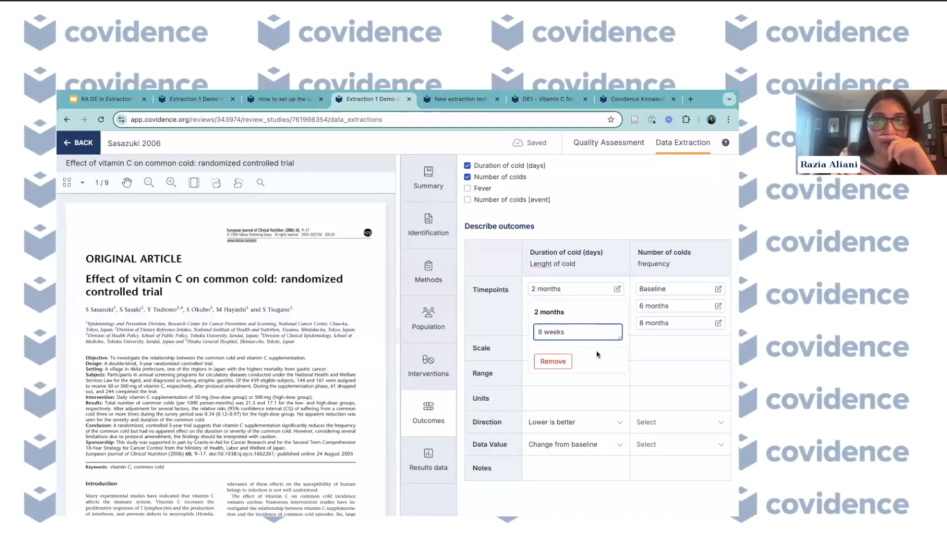
left_click(598, 382)
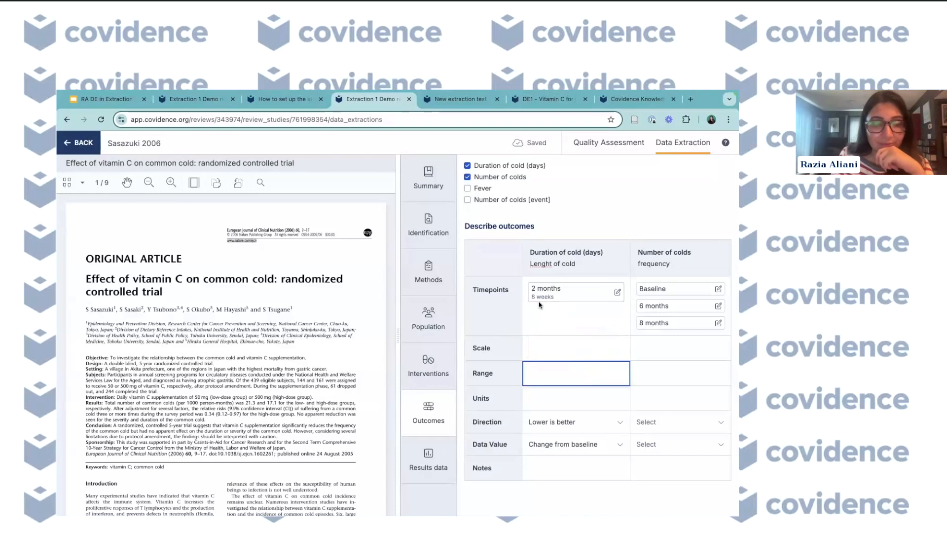
- Remove the 8 months timepoint from Number of colds and add it back from the template
left_click(679, 306)
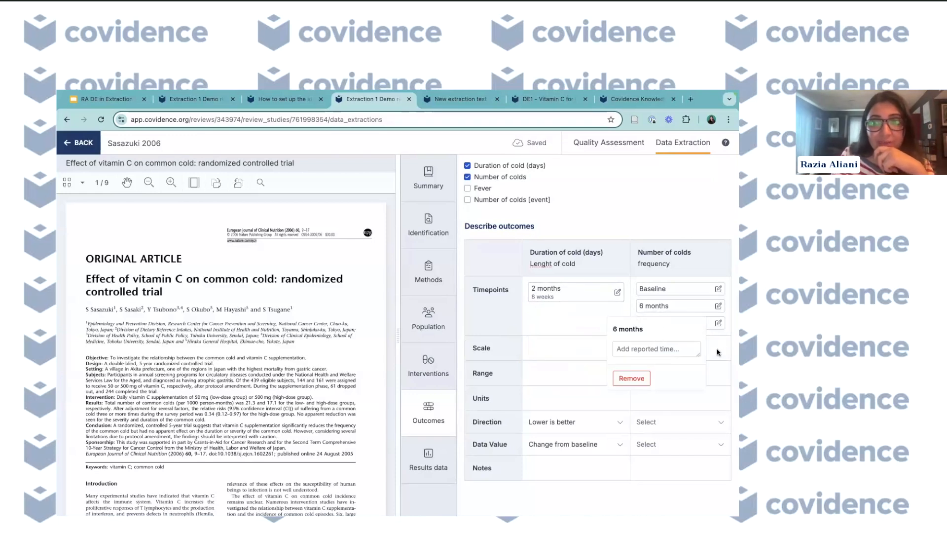
left_click(577, 323)
left_click(639, 322)
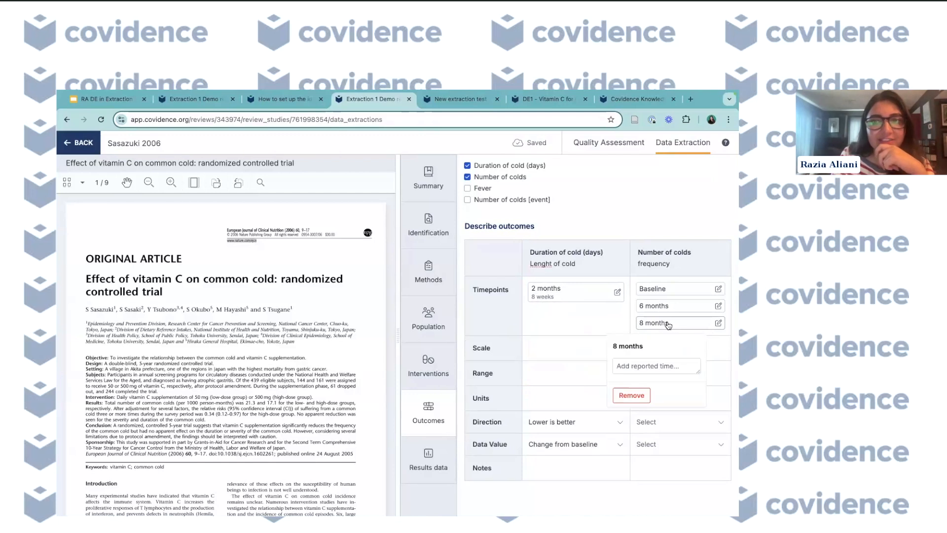
left_click(631, 395)
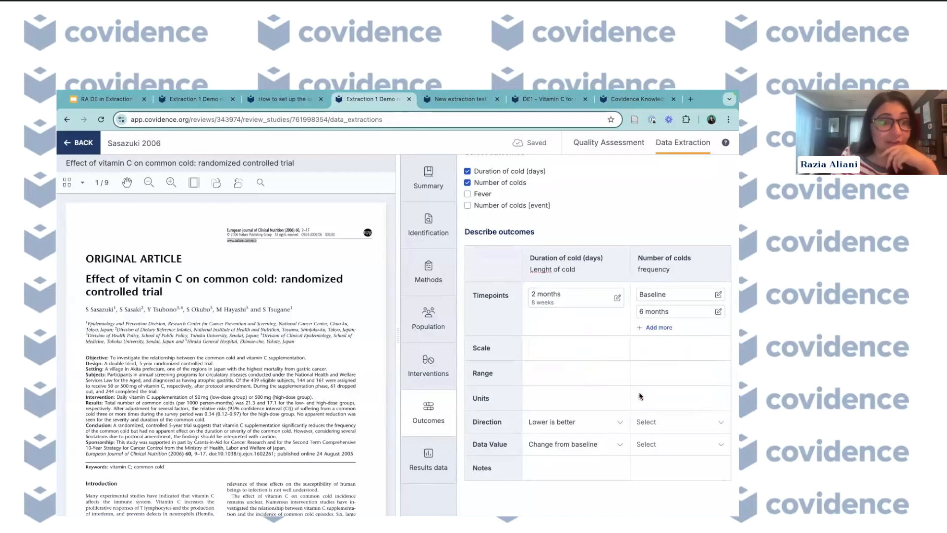
left_click(658, 328)
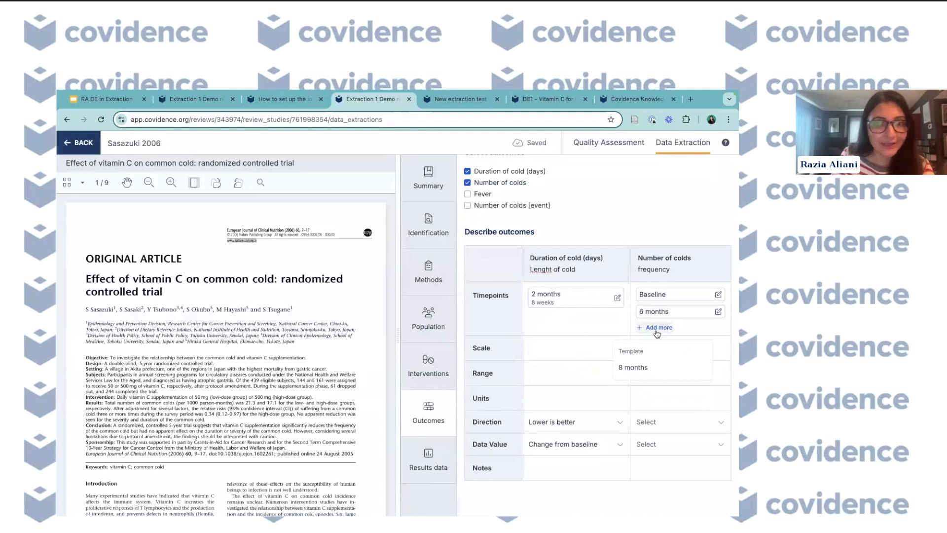
left_click(637, 369)
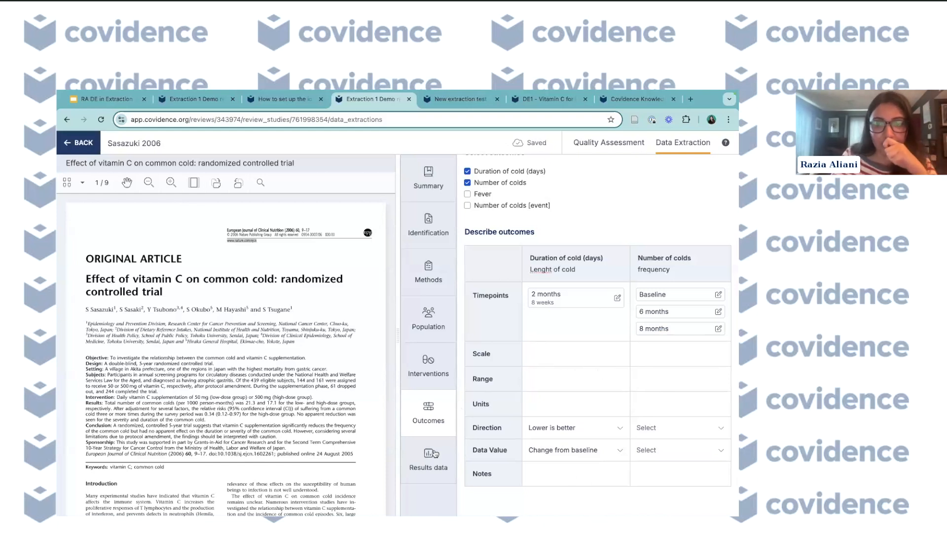
- Open Results data and toggle a missing-data tag on the Placebo baseline values for Number of colds
left_click(434, 456)
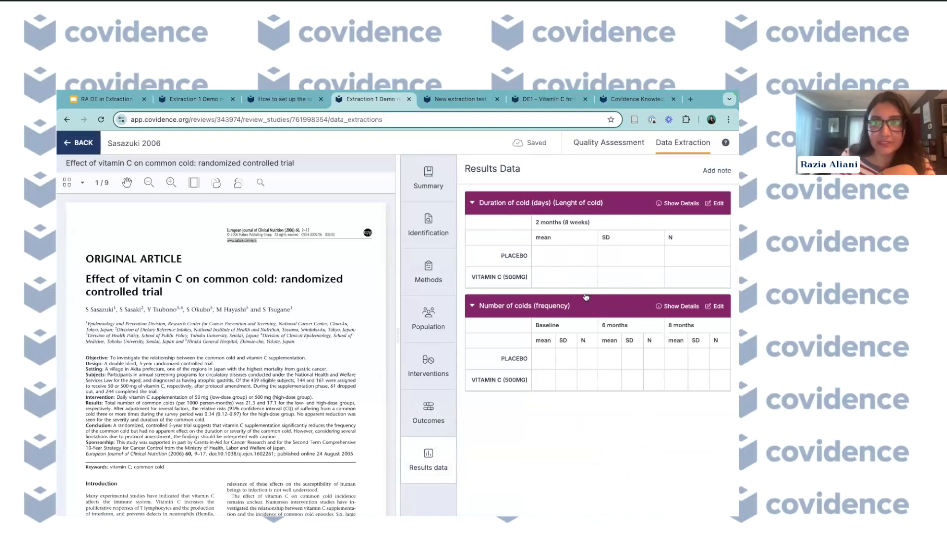
left_click(583, 355)
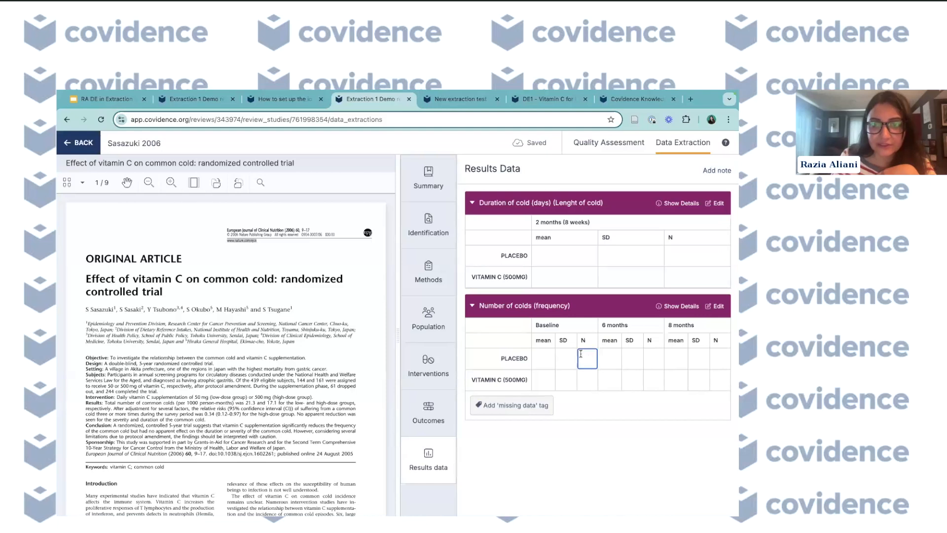
left_click(509, 413)
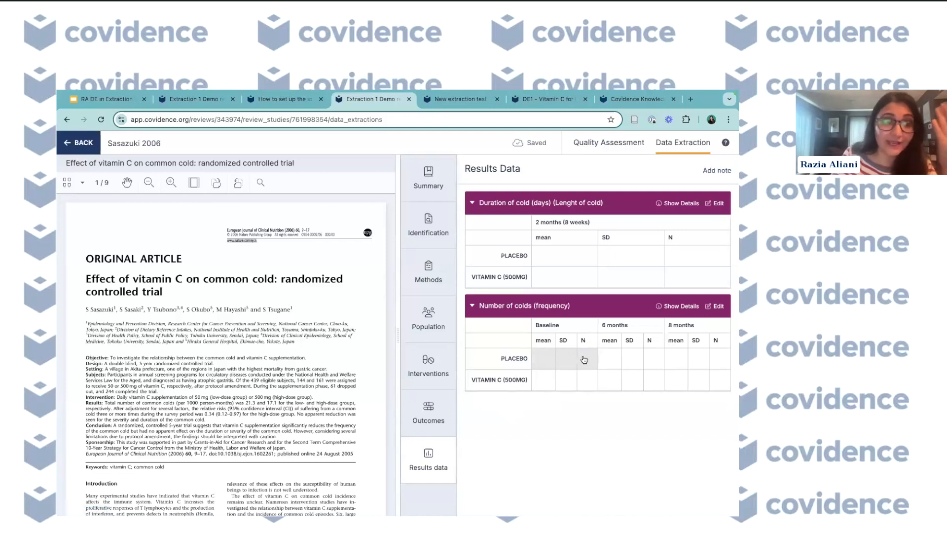
mouse_move(584, 359)
left_click(504, 410)
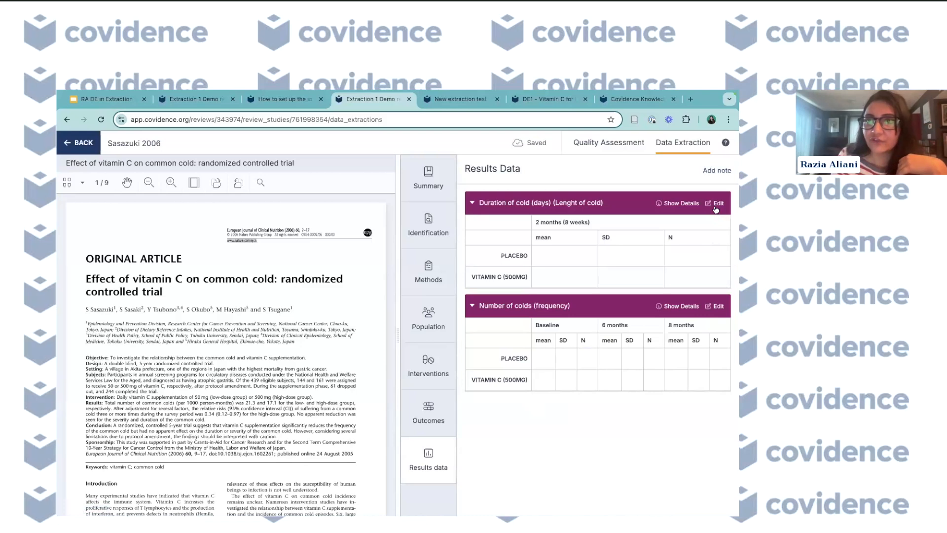
- Edit the Number of colds outcome to be reported against Arm vs Reference arm (effect estimate)
left_click(715, 307)
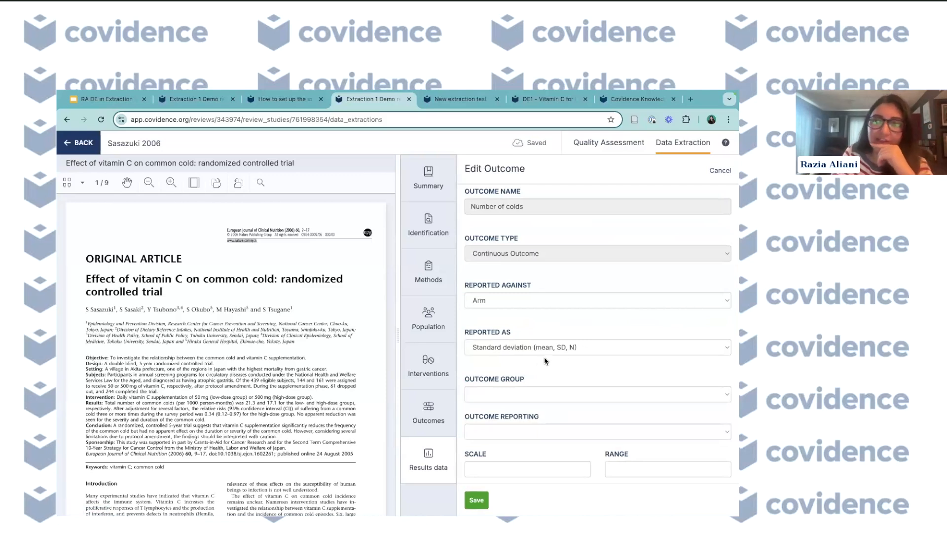
left_click(547, 303)
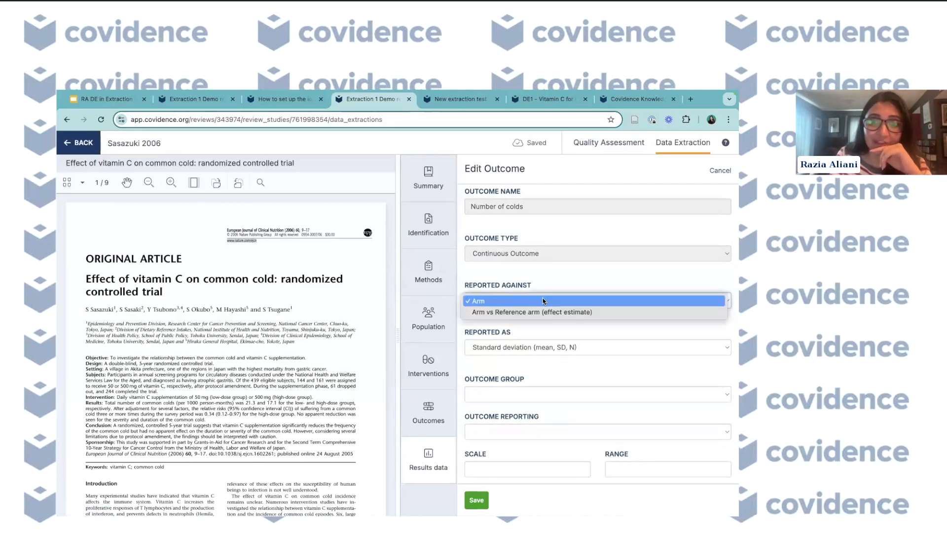
left_click(535, 312)
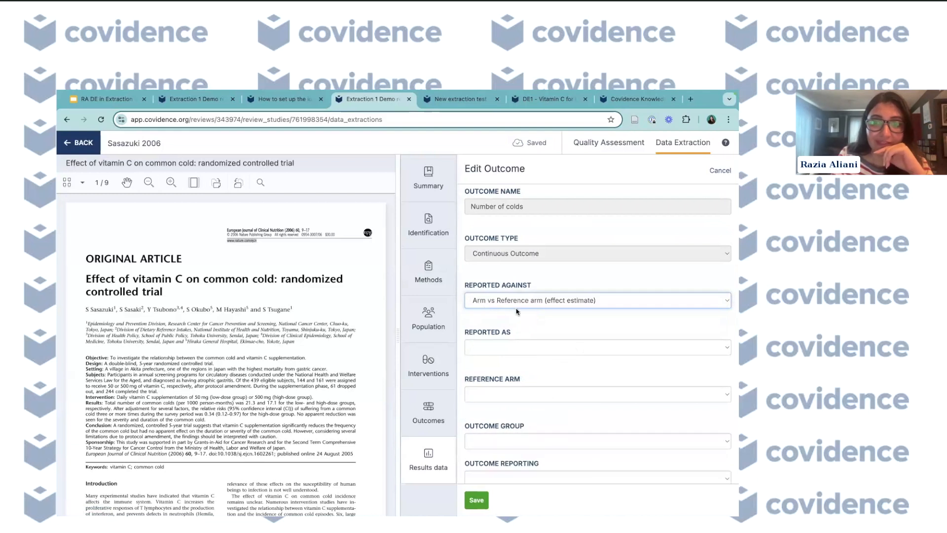
left_click(521, 345)
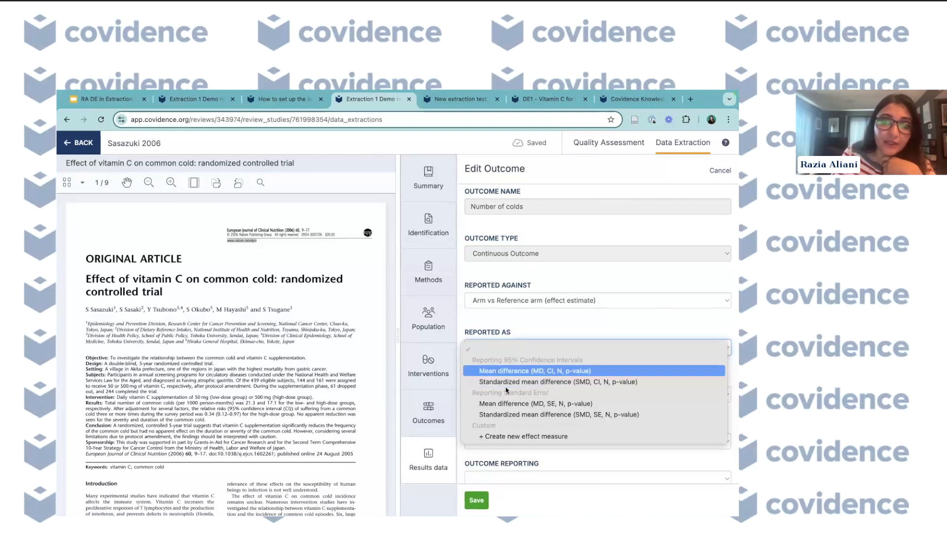
left_click(515, 437)
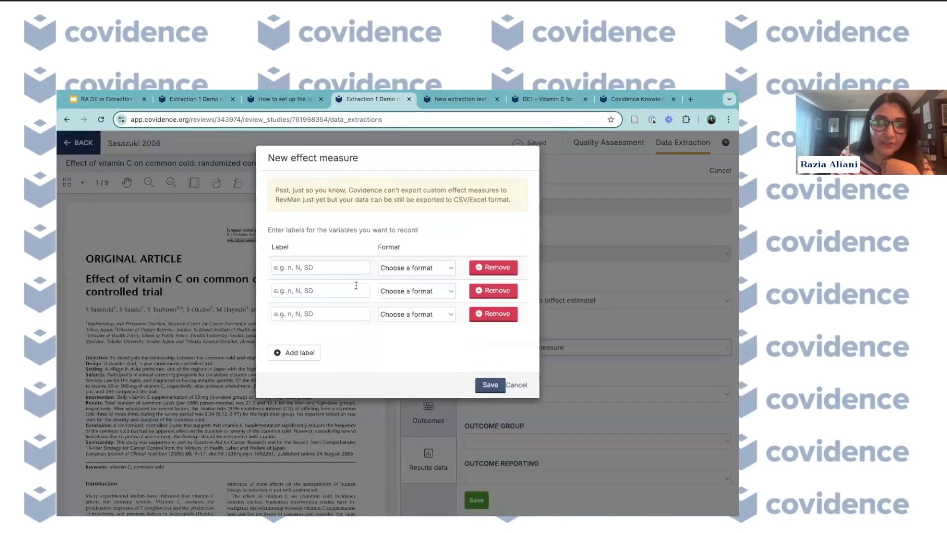
left_click(333, 267)
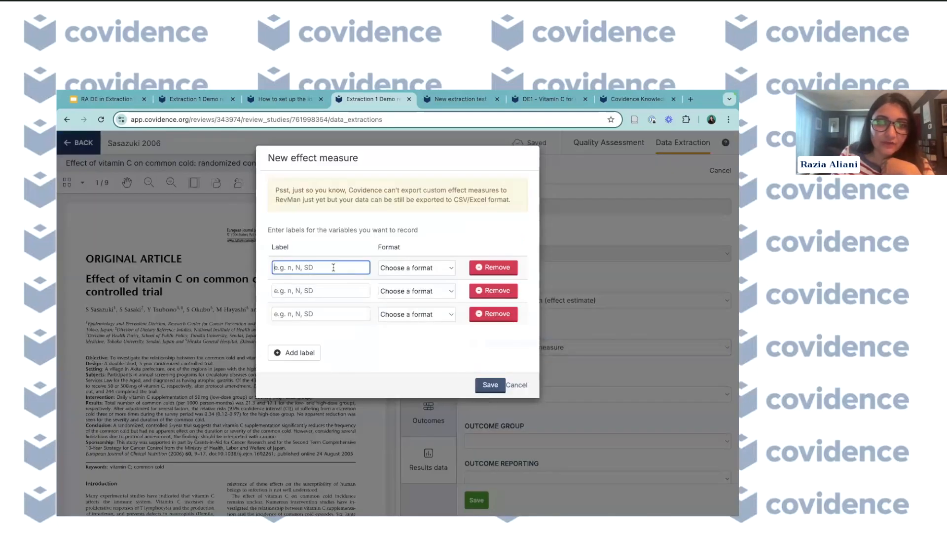
type("l")
type("QR")
left_click(405, 273)
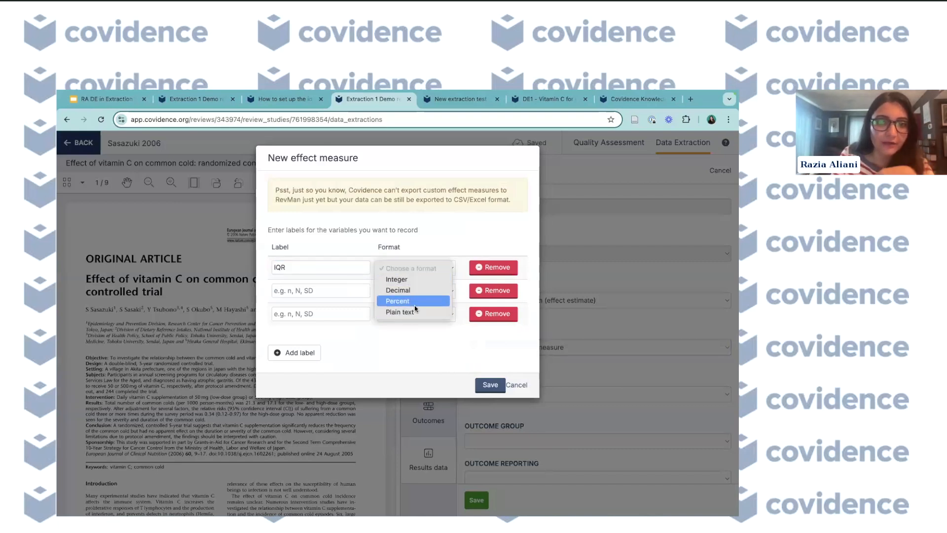
left_click(524, 391)
left_click(519, 389)
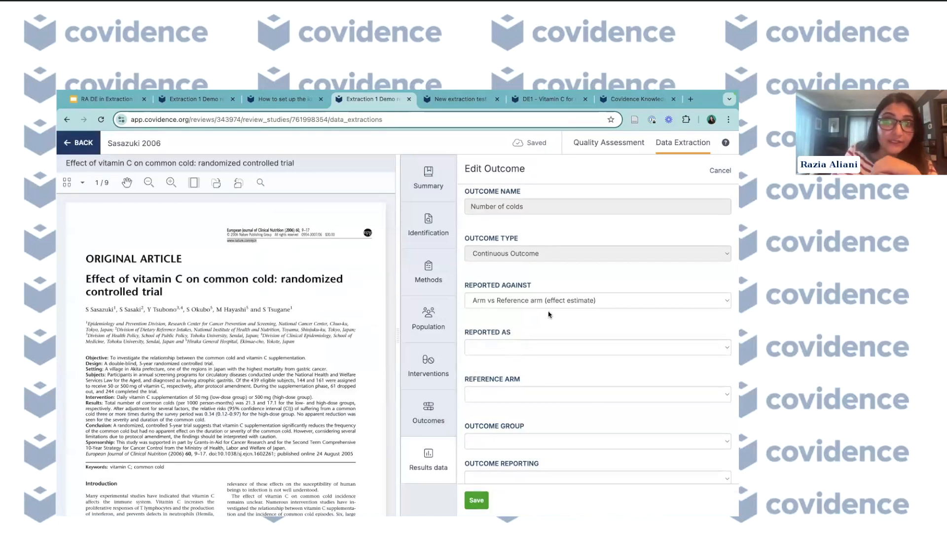
- Report Number of colds as Standardized mean difference (SMD, CI, N, p-value) with Placebo as reference arm, and save
left_click(522, 348)
left_click(524, 331)
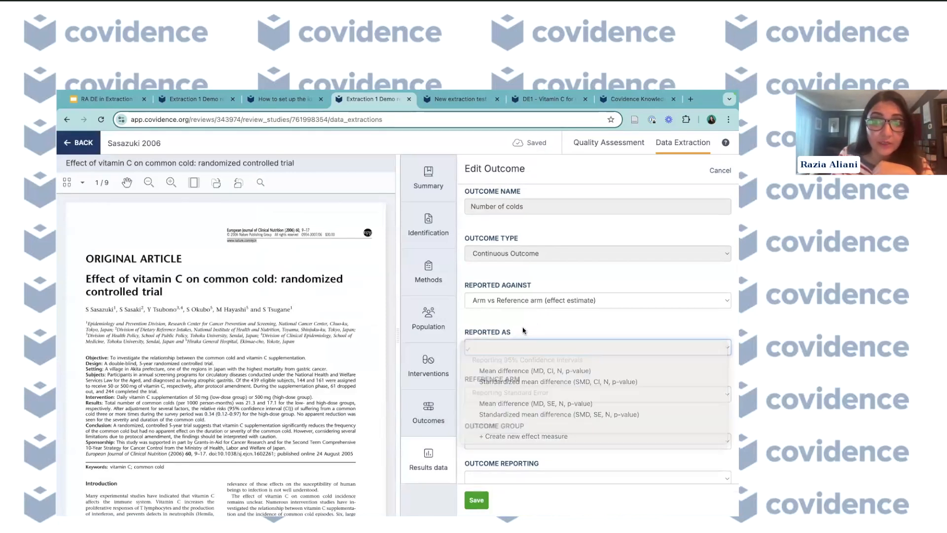
left_click(518, 402)
left_click(515, 351)
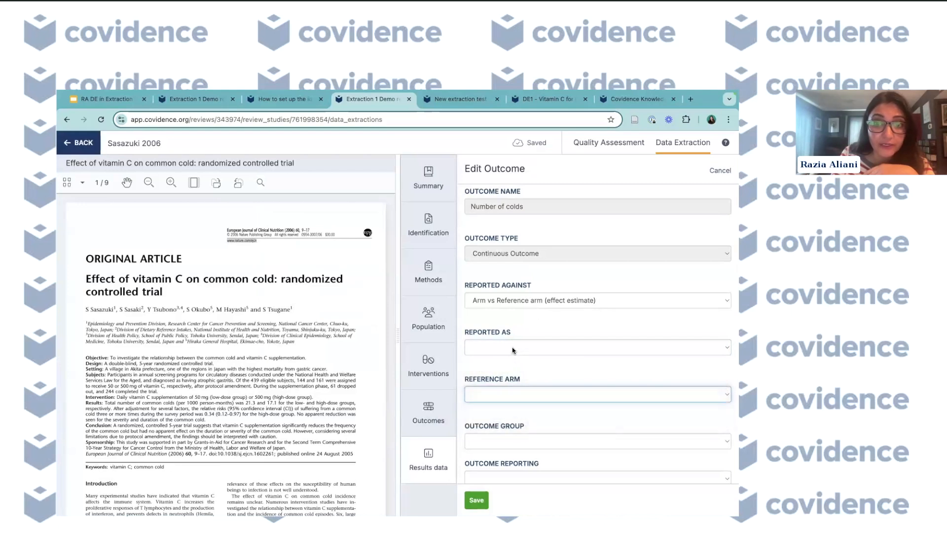
left_click(516, 349)
left_click(513, 379)
left_click(513, 393)
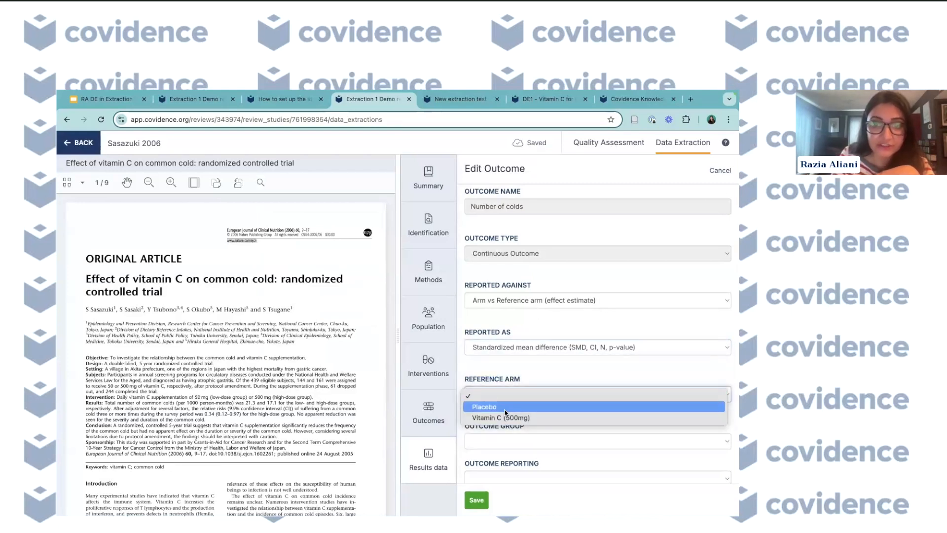
left_click(502, 409)
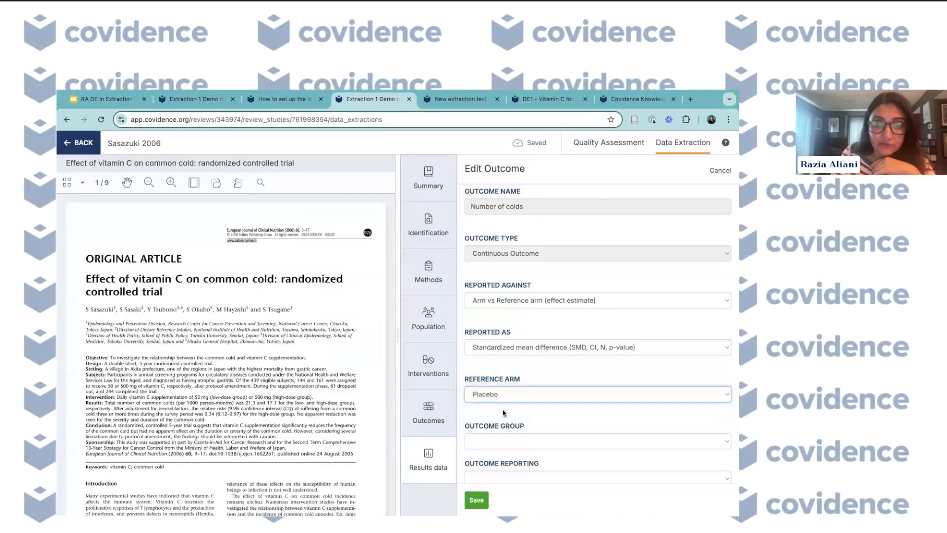
scroll(484, 435, "down", 1)
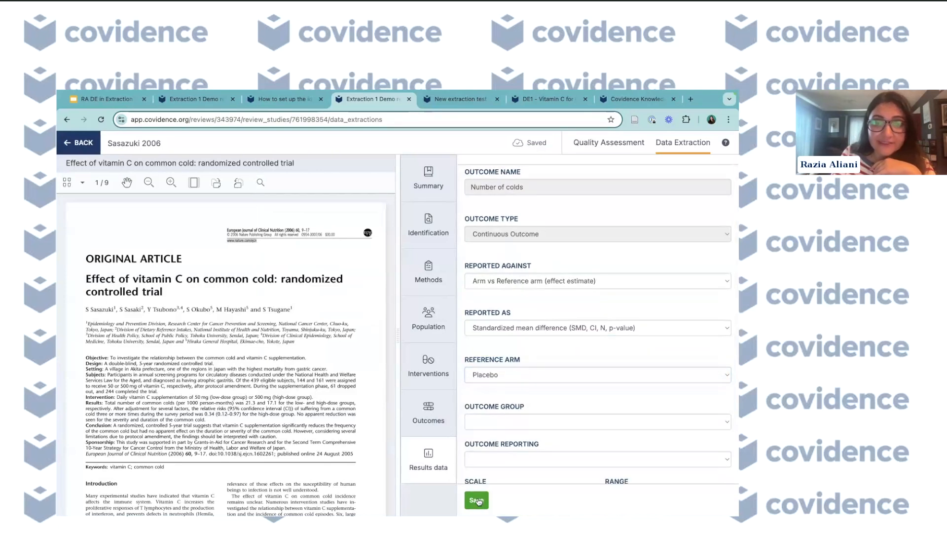
left_click(478, 500)
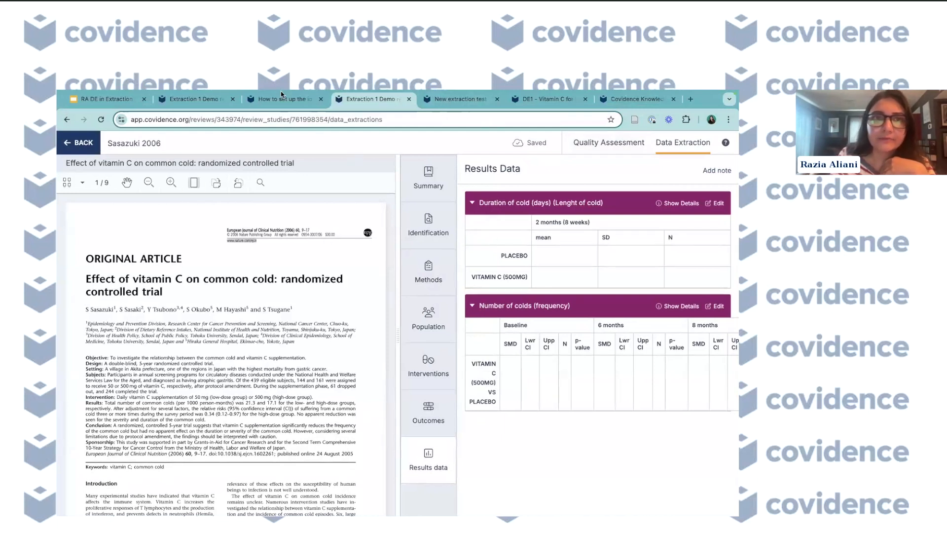
left_click(442, 100)
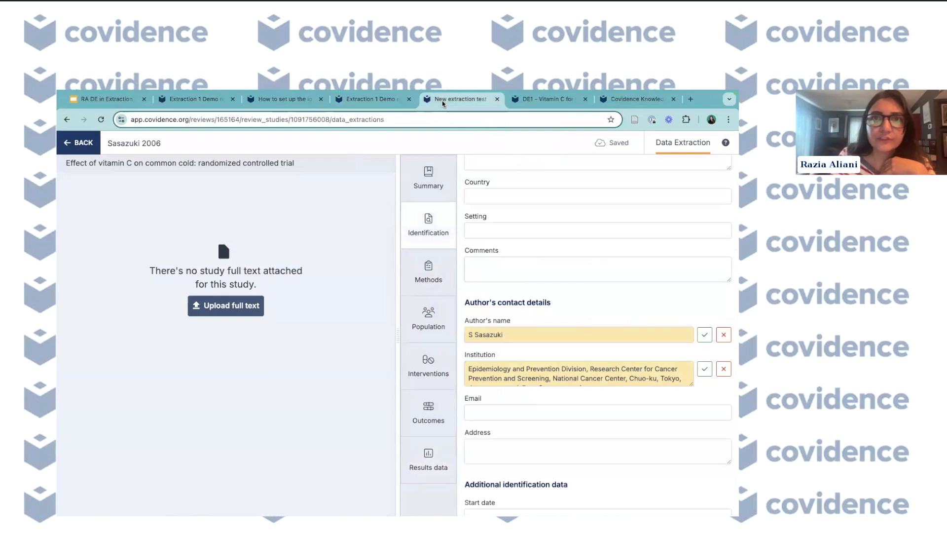
left_click(528, 98)
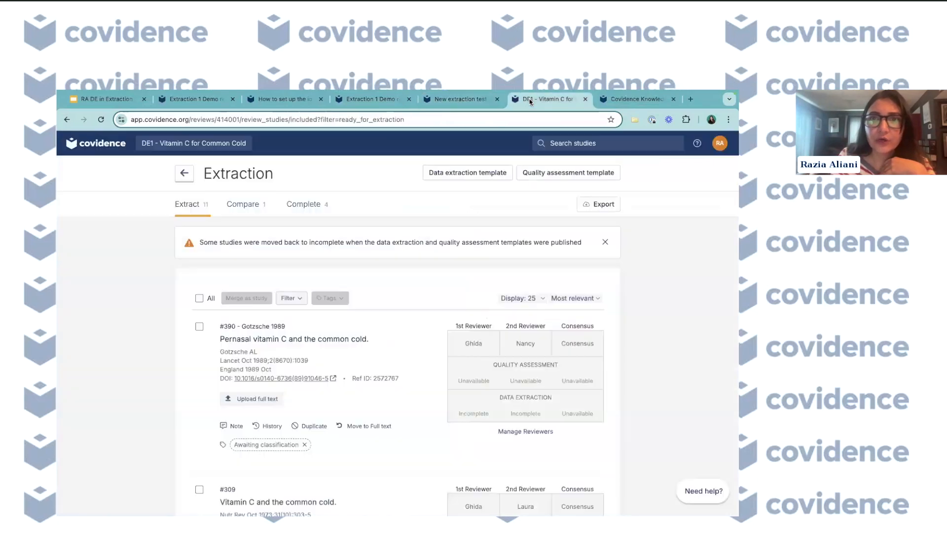
left_click(527, 432)
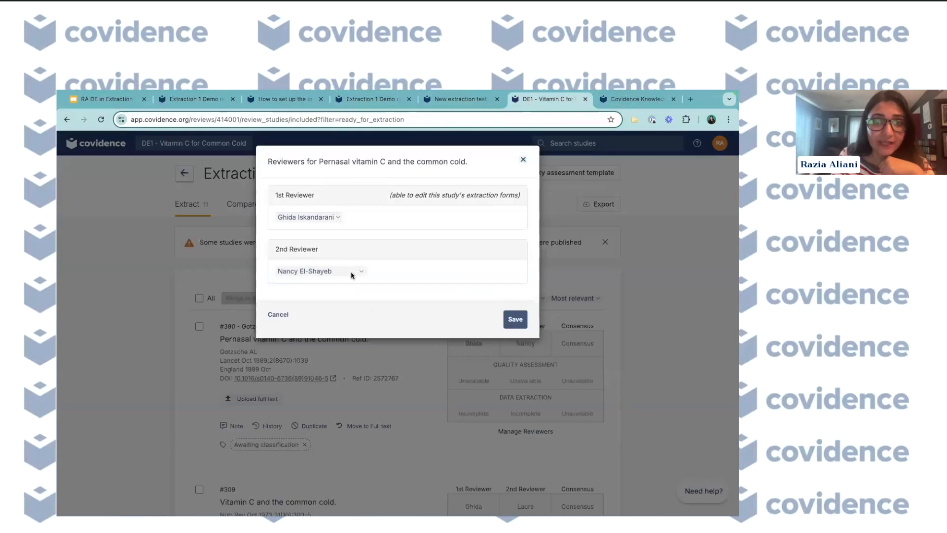
left_click(324, 219)
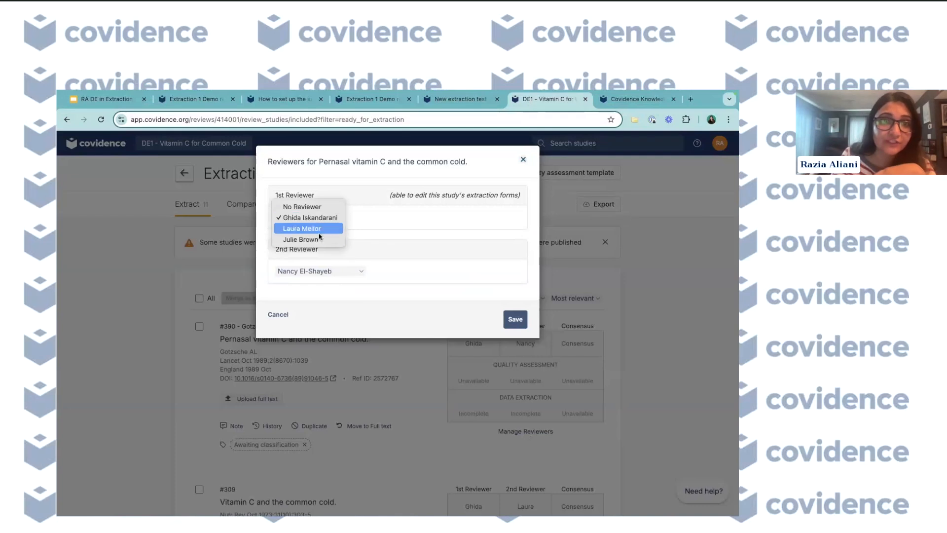
left_click(319, 232)
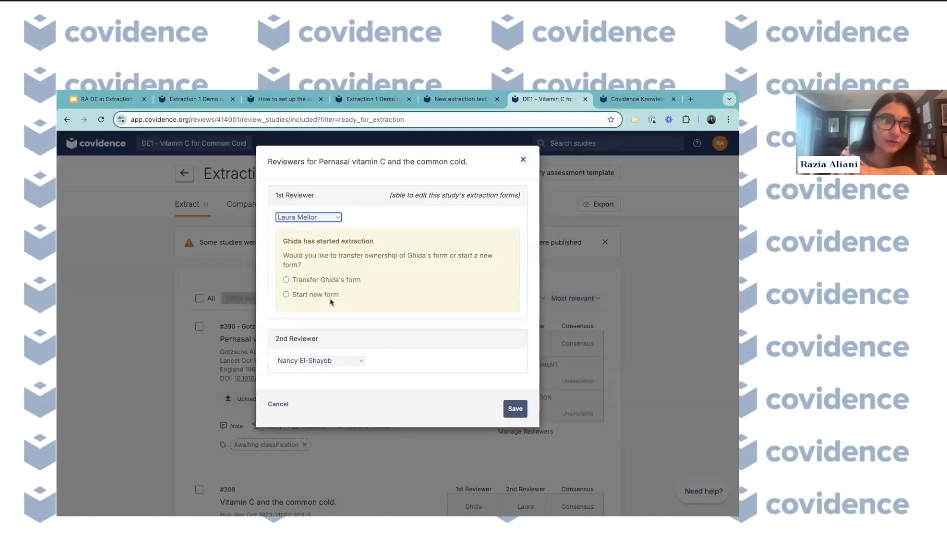
left_click(278, 403)
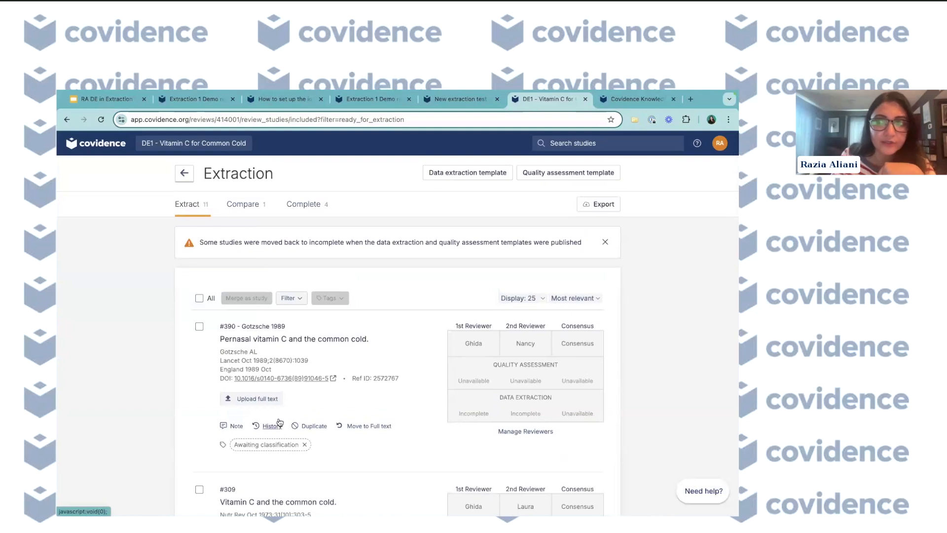
- Examine the study selection, tag and filter options in the extraction list
left_click(199, 327)
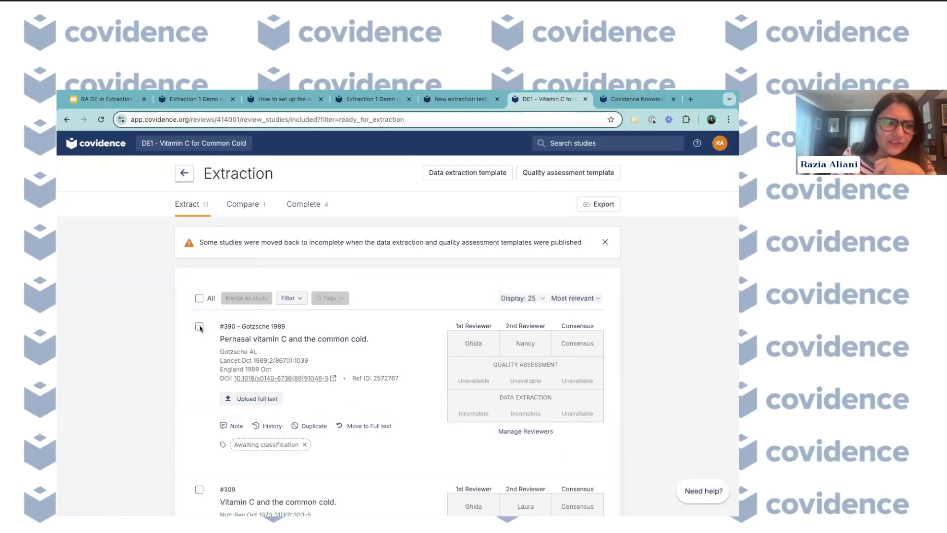
left_click(330, 298)
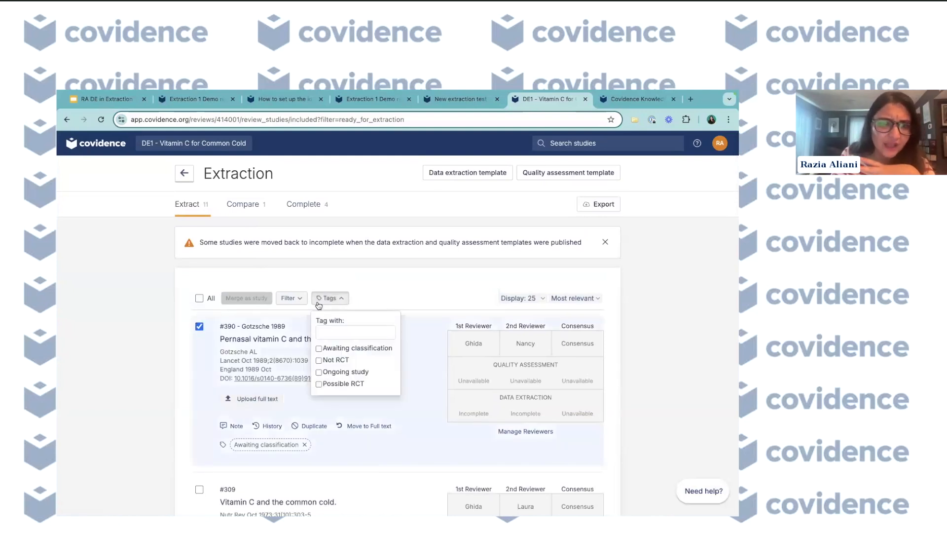
left_click(199, 326)
left_click(287, 298)
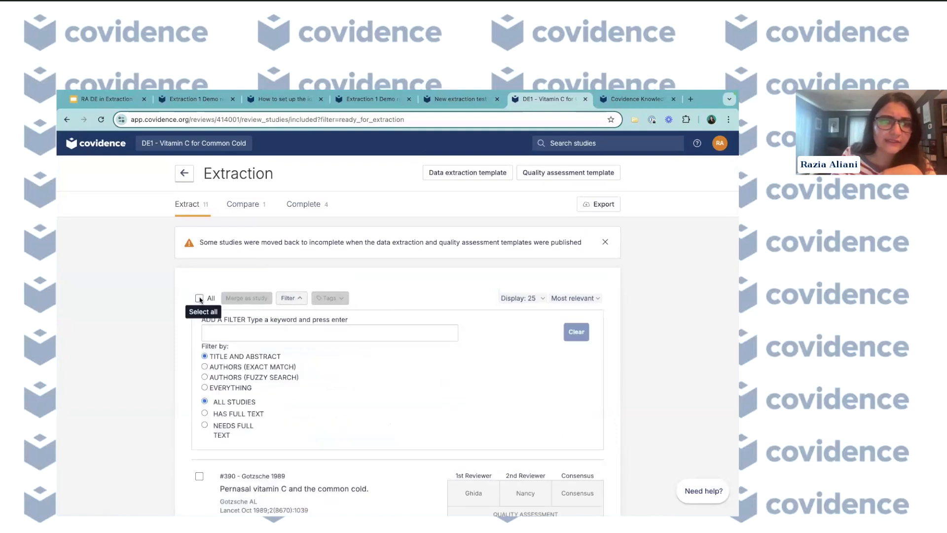
scroll(203, 314, "down", 1)
left_click(292, 280)
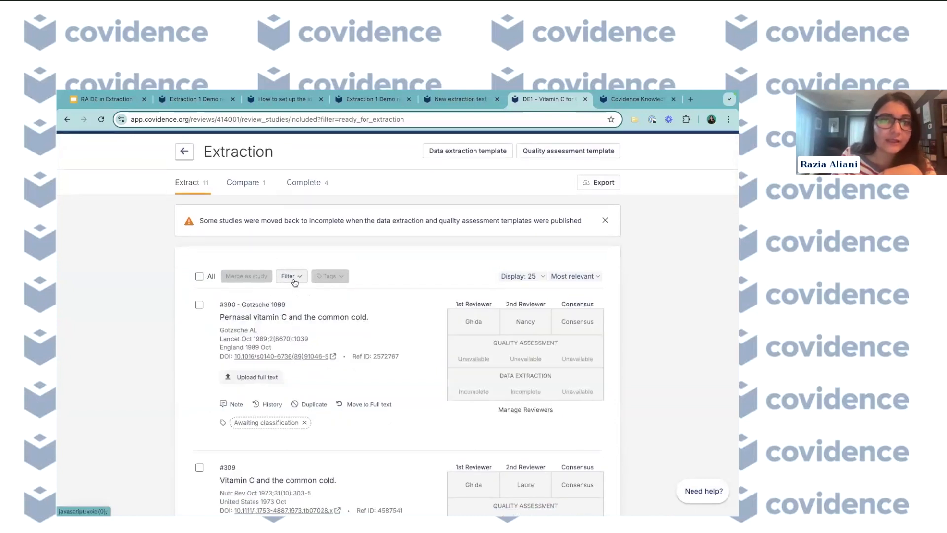
scroll(287, 308, "down", 1)
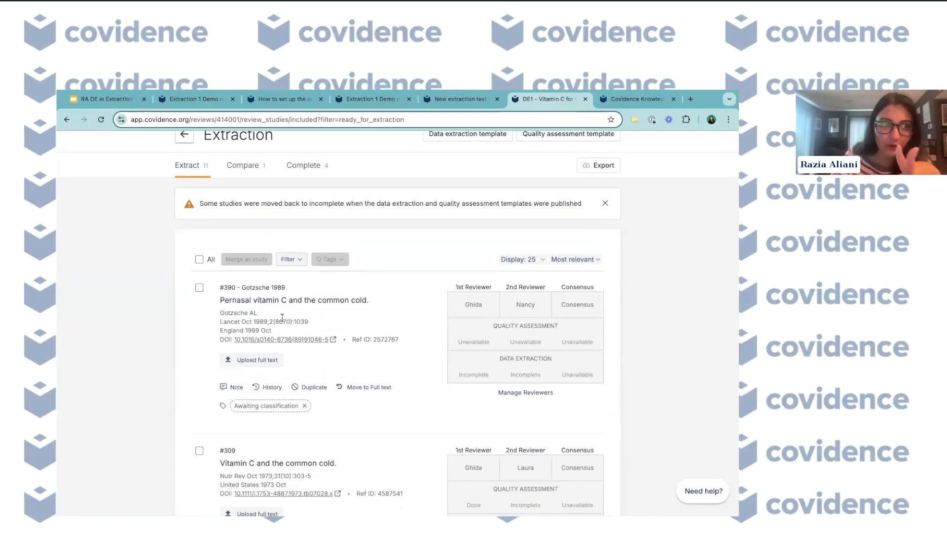
- Merge Pernasal vitamin C and the common cold with Vitamin C and the common cold, keeping #390 Gotzsche 1989 as primary study
left_click(199, 288)
scroll(199, 296, "down", 2)
left_click(199, 380)
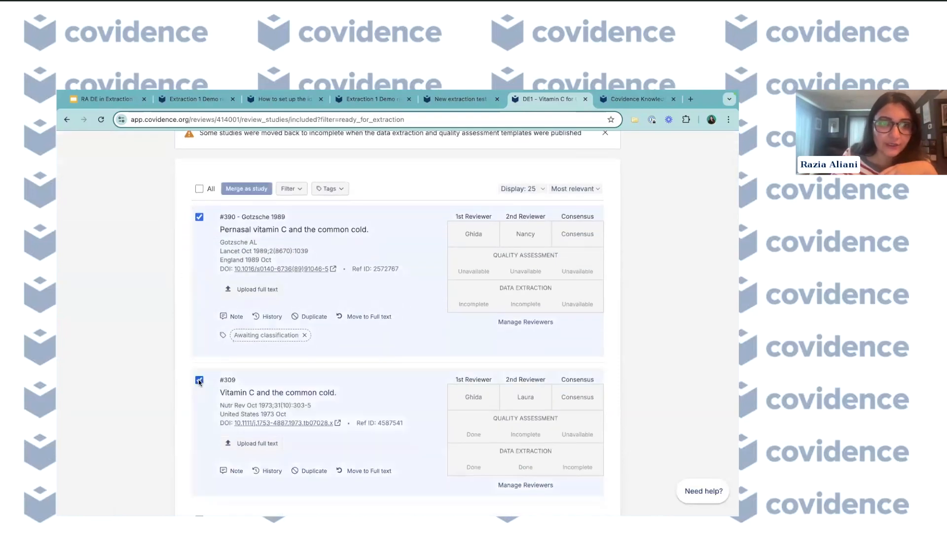
scroll(199, 382, "up", 1)
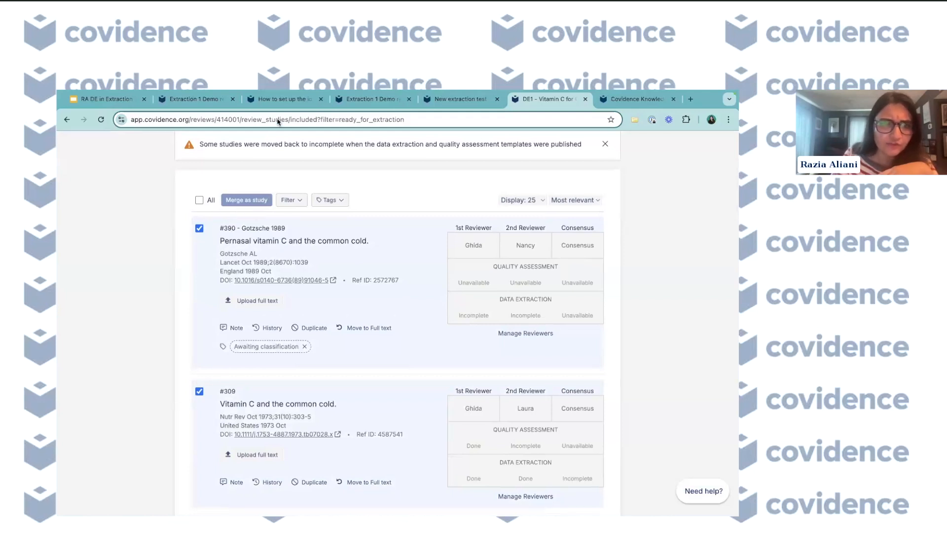
scroll(291, 444, "down", 1)
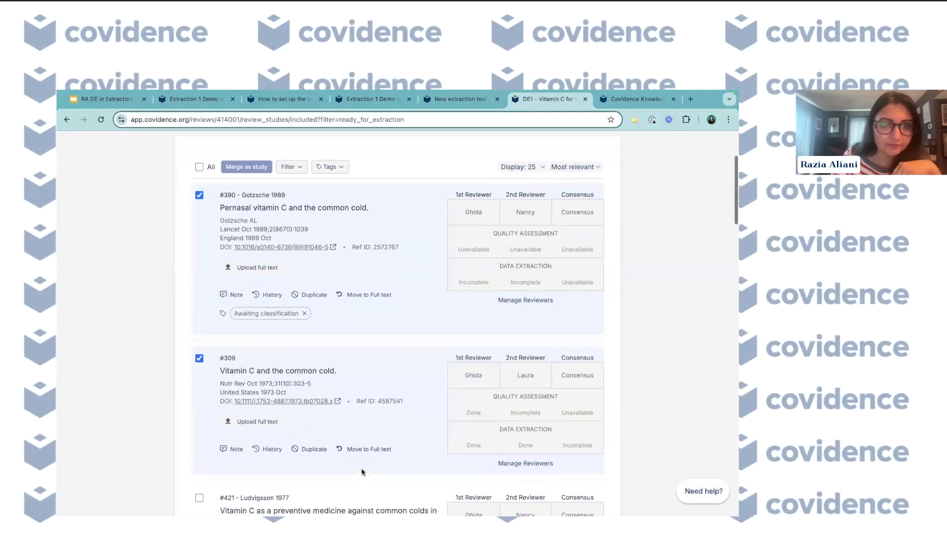
scroll(317, 369, "up", 1)
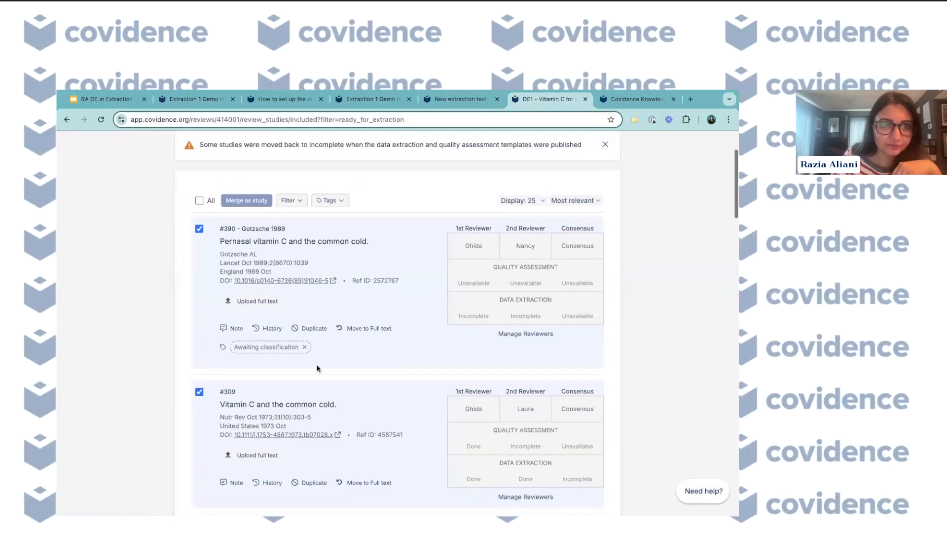
left_click(243, 203)
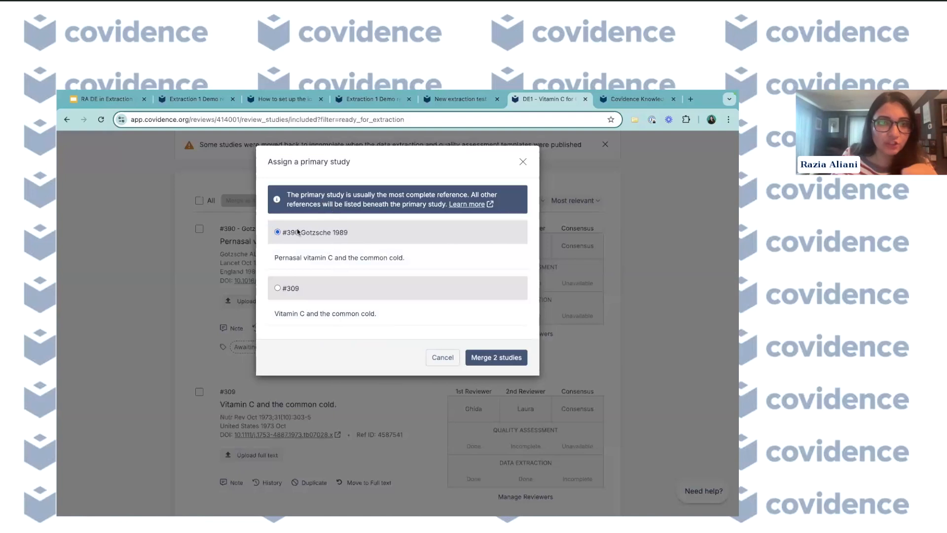
left_click(495, 362)
- Un-merge the merged Gotzsche 1989 study references
scroll(299, 339, "down", 1)
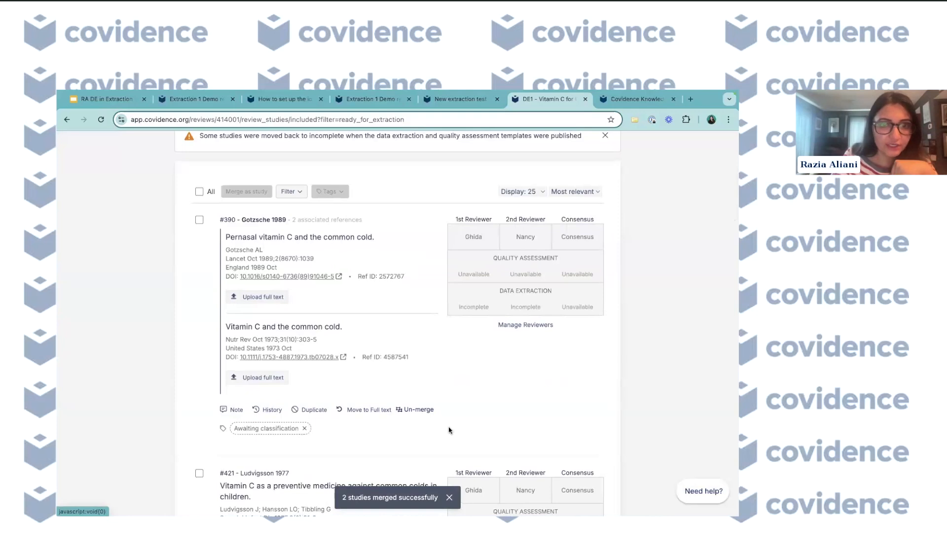
left_click(418, 410)
left_click(494, 351)
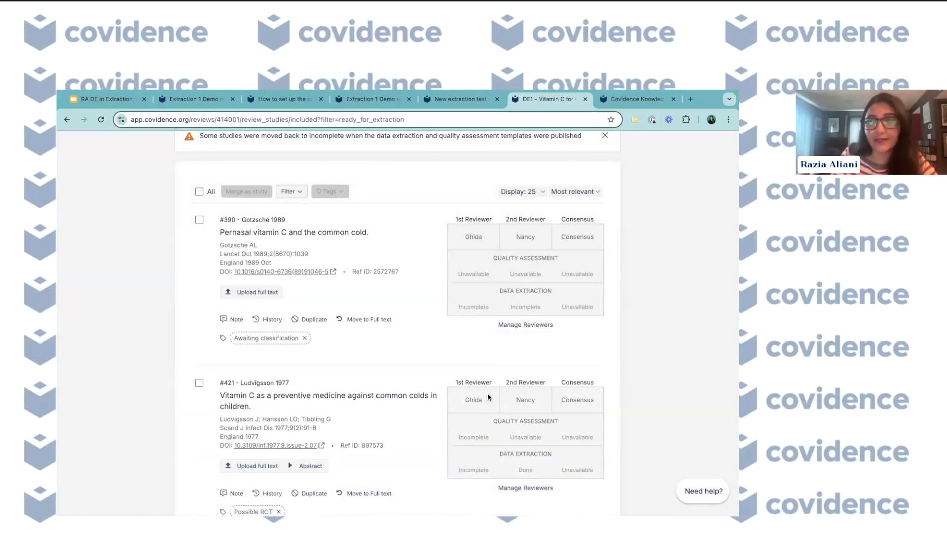
scroll(382, 390, "down", 1)
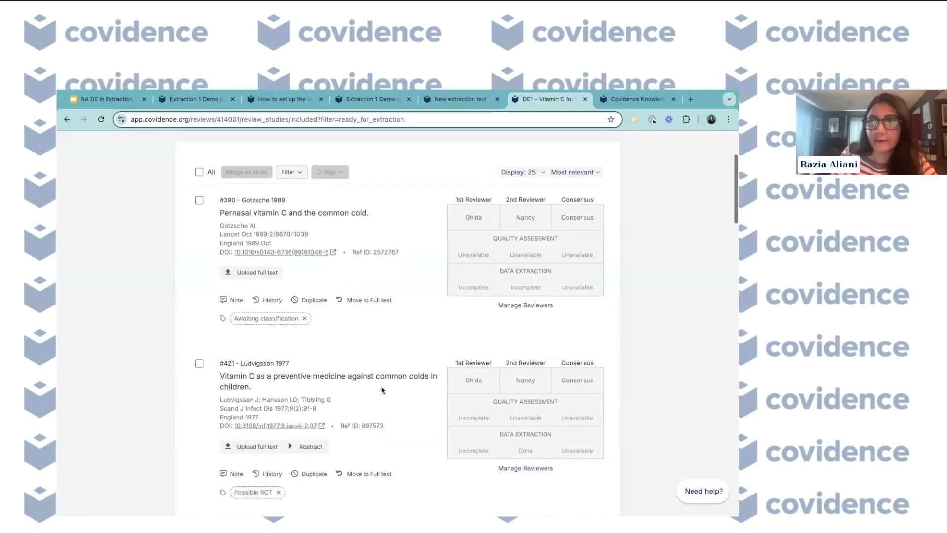
scroll(382, 390, "up", 2)
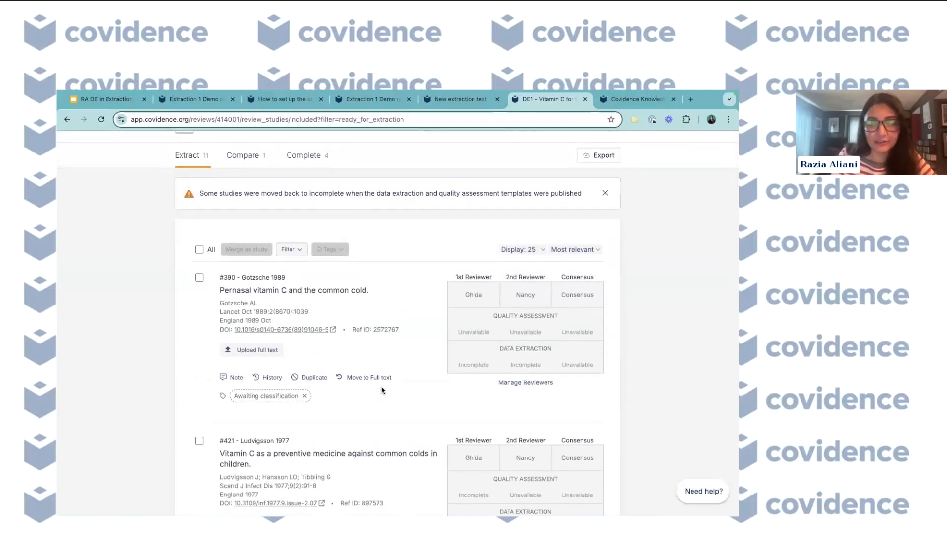
scroll(382, 390, "up", 2)
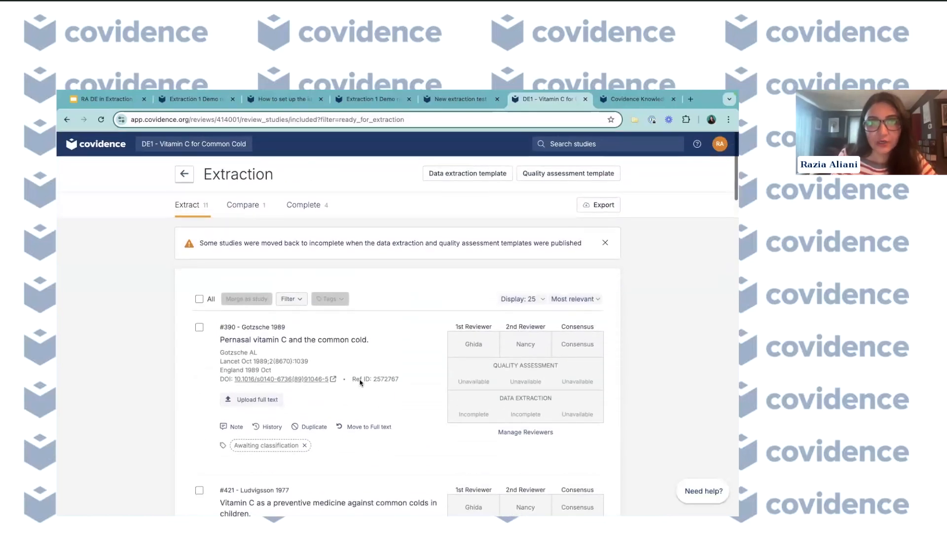
- Open the completed Hei 2018 study's extraction comparison and resolve sponsorship source as Not reported and country as Australia
left_click(305, 204)
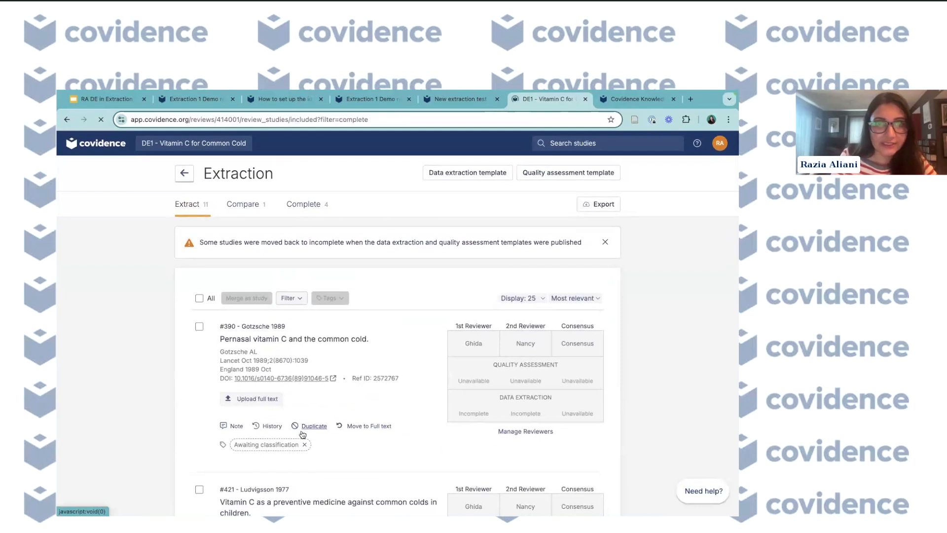
scroll(303, 434, "down", 5)
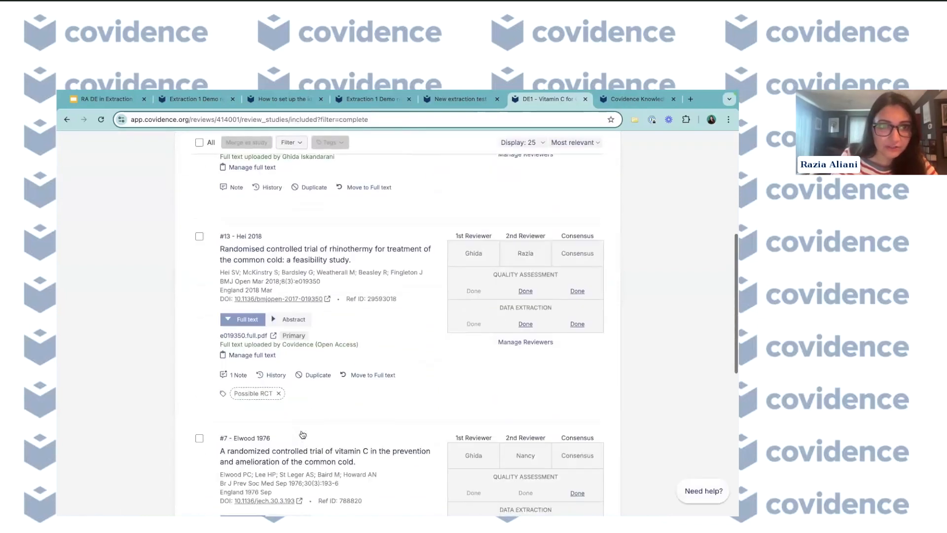
left_click(578, 324)
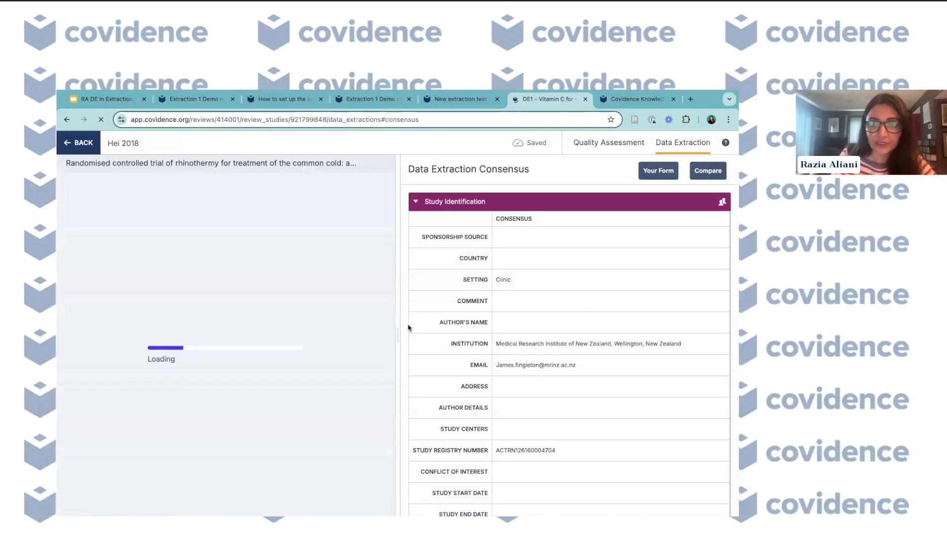
left_click(707, 171)
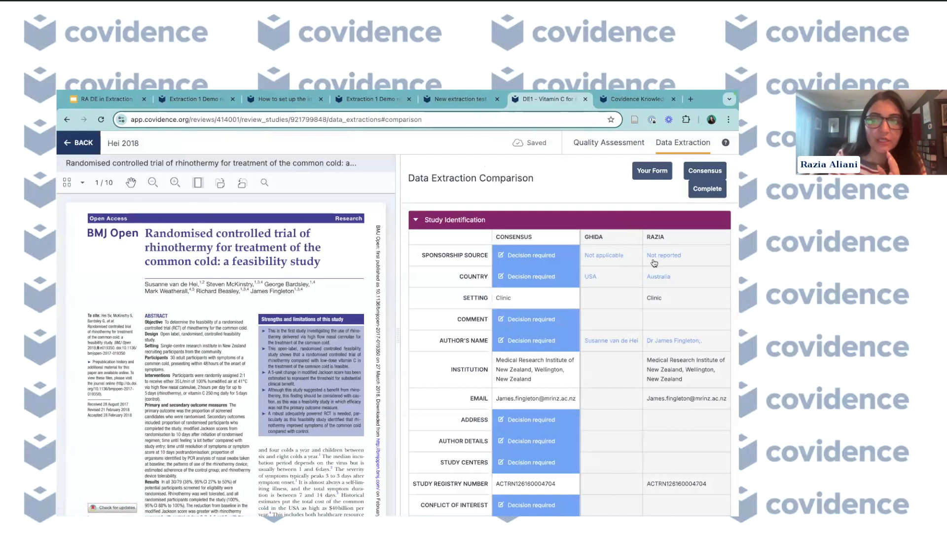
left_click(679, 256)
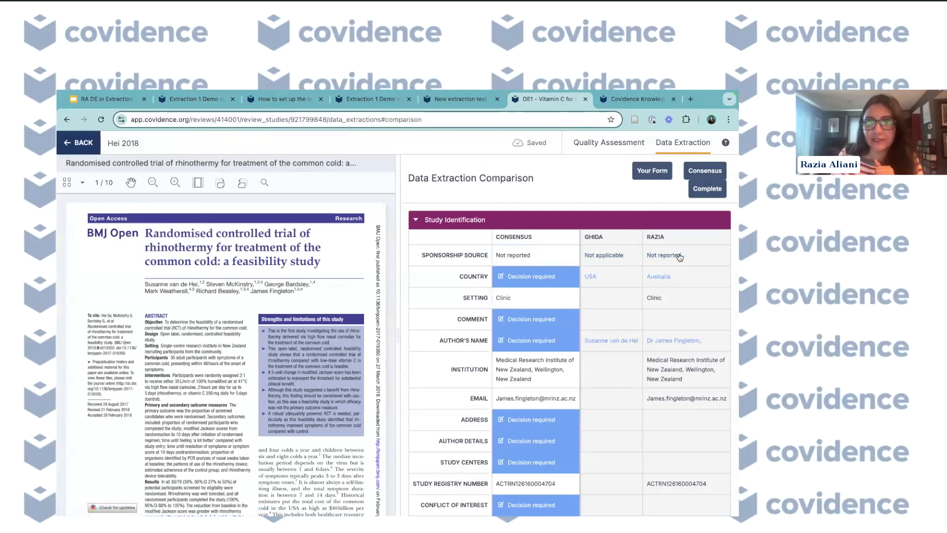
left_click(671, 281)
- Set the consensus author's name for Hei 2018 to Hei
scroll(643, 360, "down", 1)
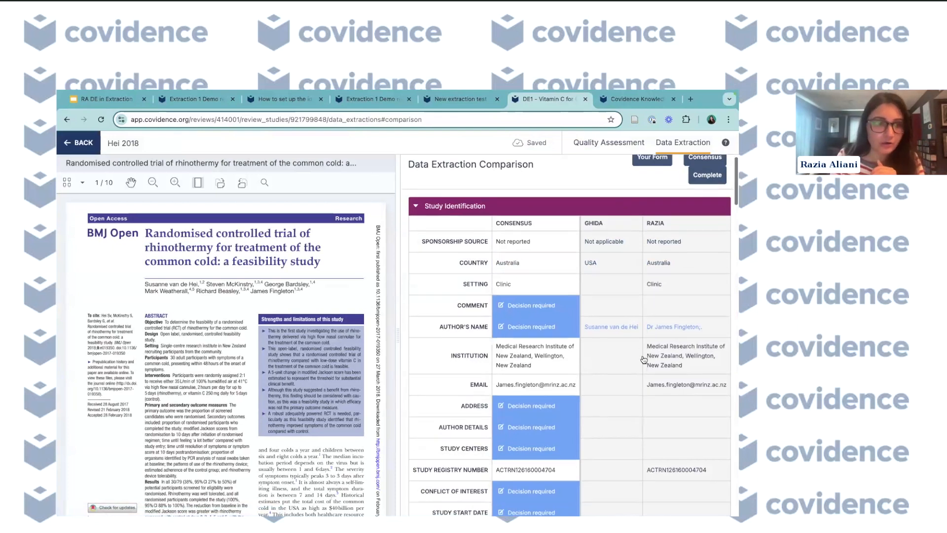
scroll(644, 359, "up", 1)
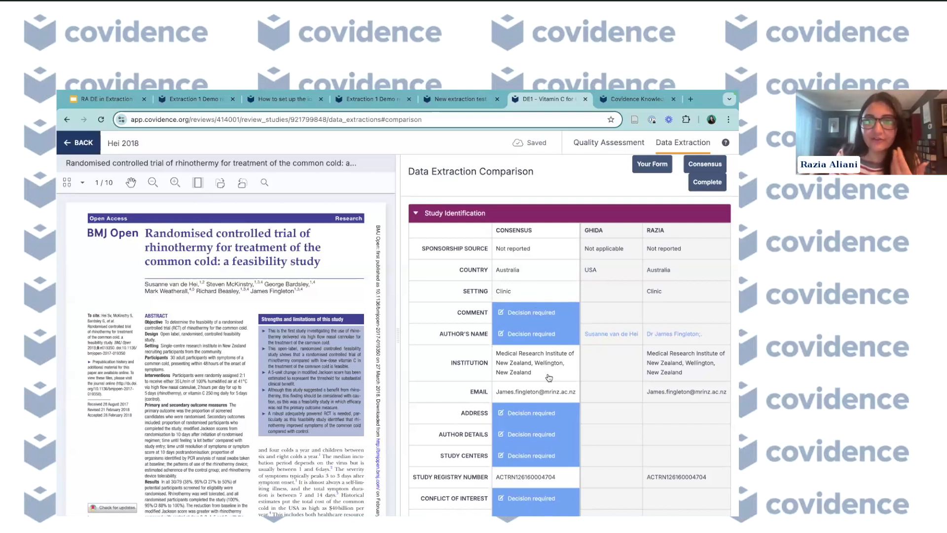
scroll(549, 378, "down", 4)
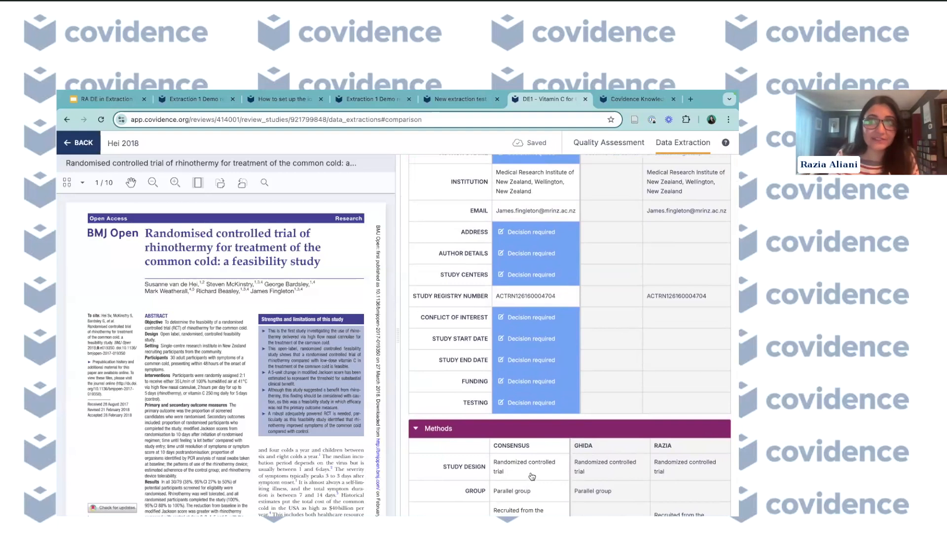
scroll(532, 476, "up", 3)
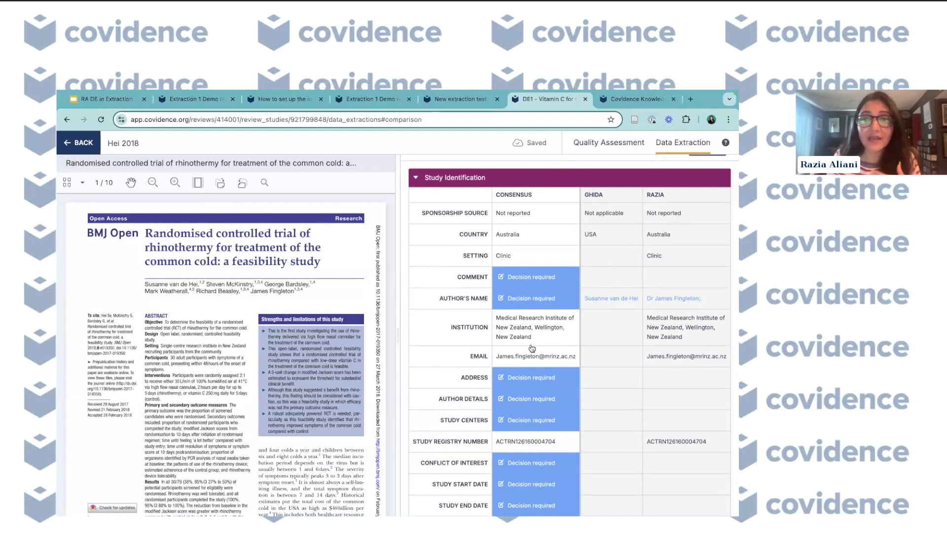
scroll(531, 348, "down", 1)
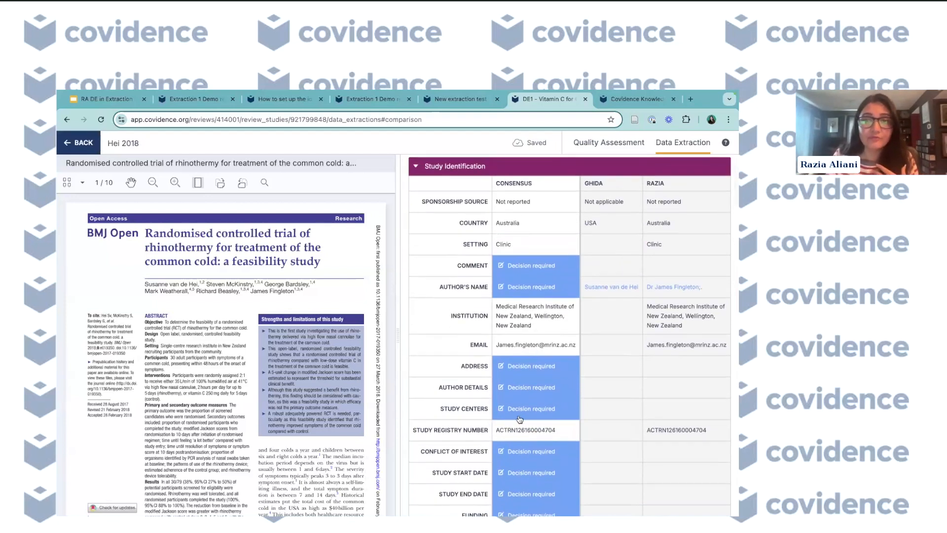
scroll(524, 443, "down", 1)
scroll(524, 442, "up", 1)
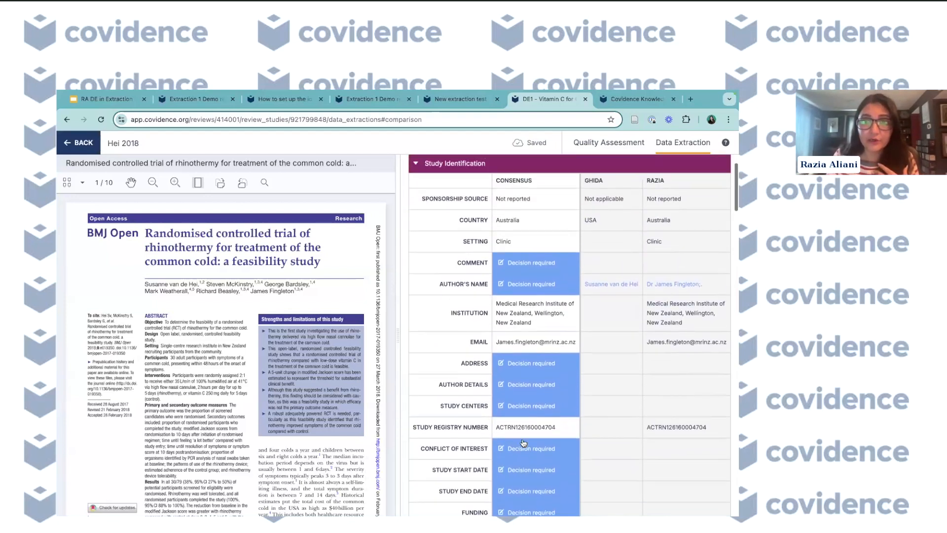
left_click(541, 286)
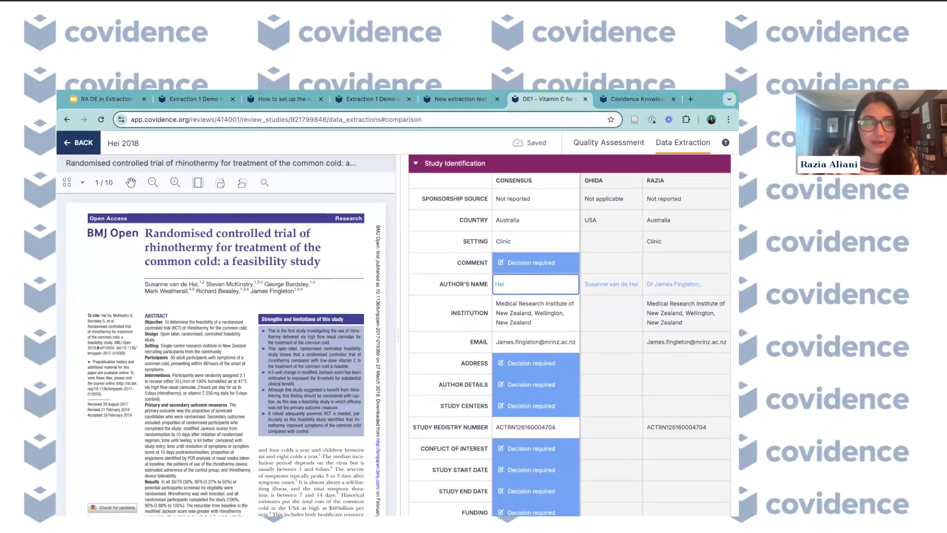
- Mark the consensus extraction as complete and return to the extraction list
scroll(707, 191, "up", 2)
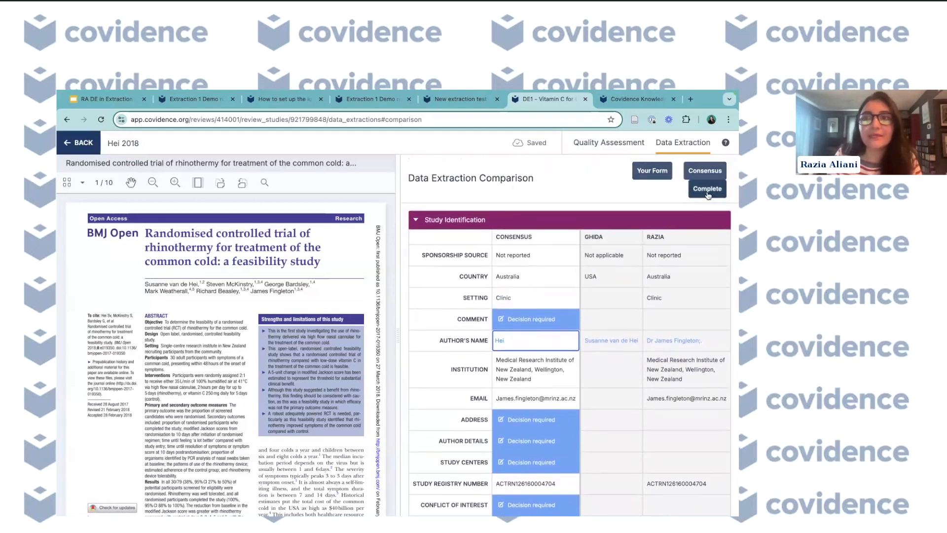
left_click(710, 195)
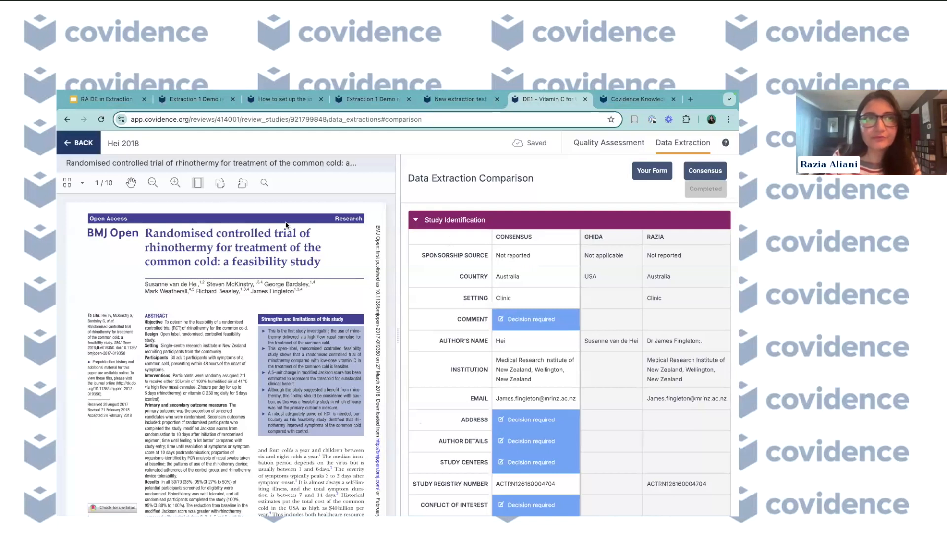
left_click(74, 143)
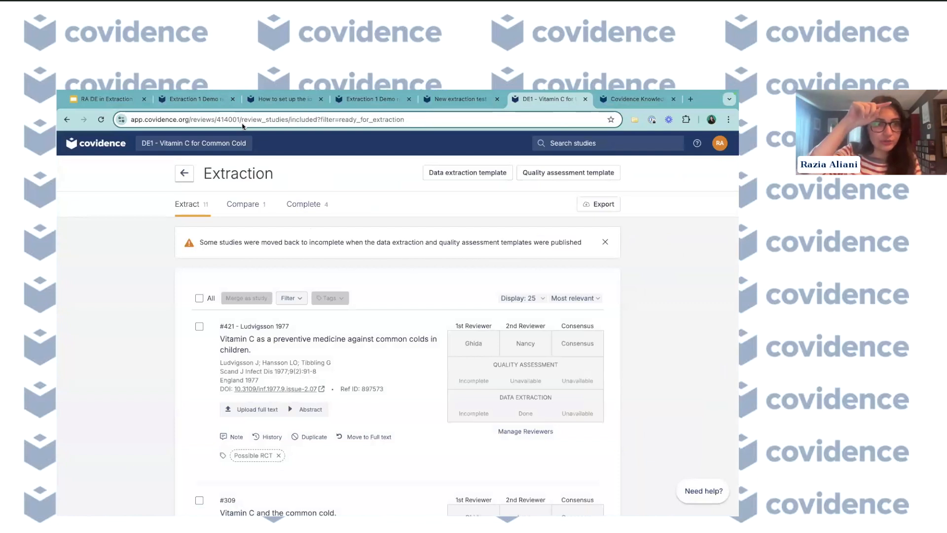
- Export the data extraction as a consensus-only single-sheet CSV file
left_click(600, 205)
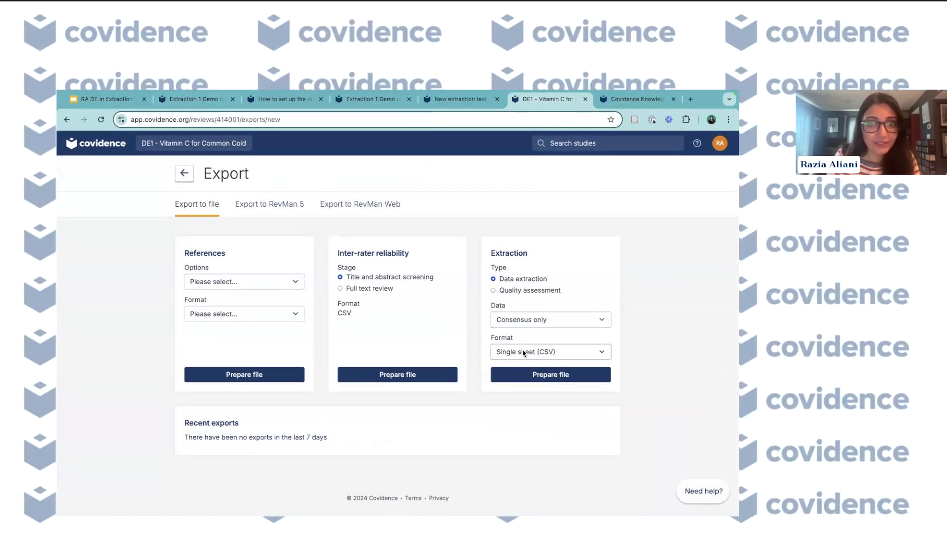
left_click(524, 320)
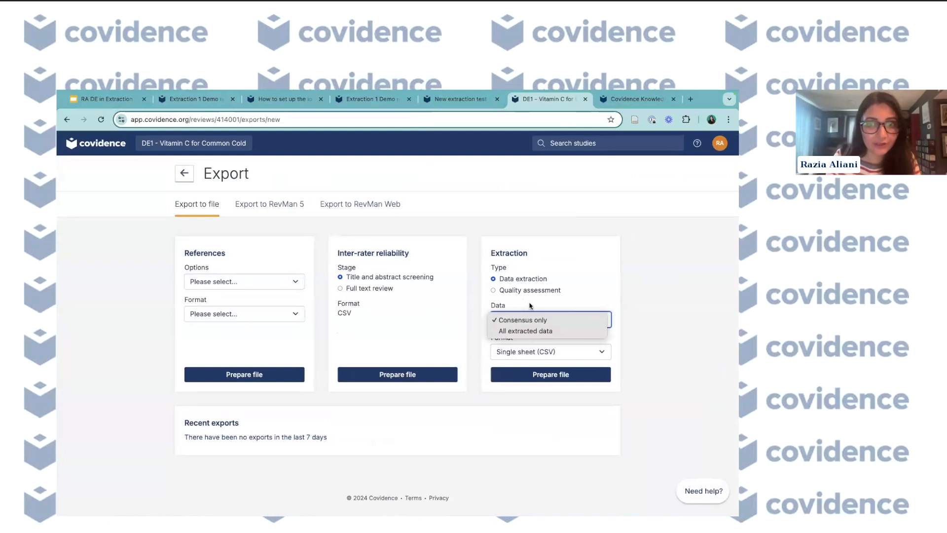
left_click(530, 307)
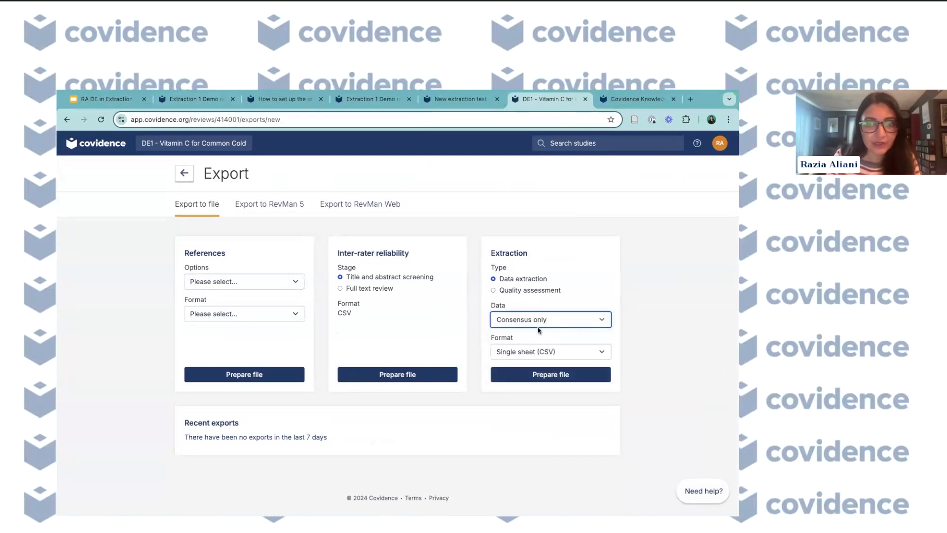
left_click(551, 374)
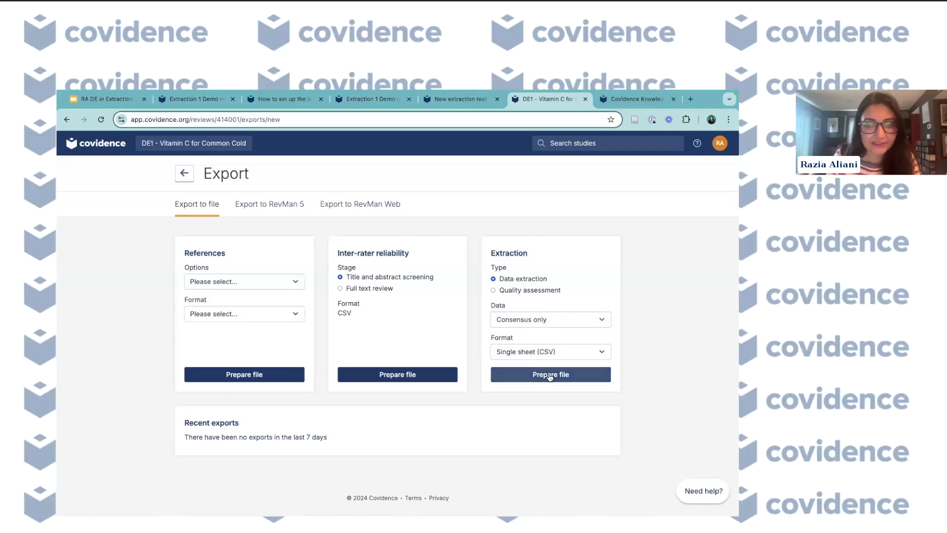
scroll(478, 391, "down", 2)
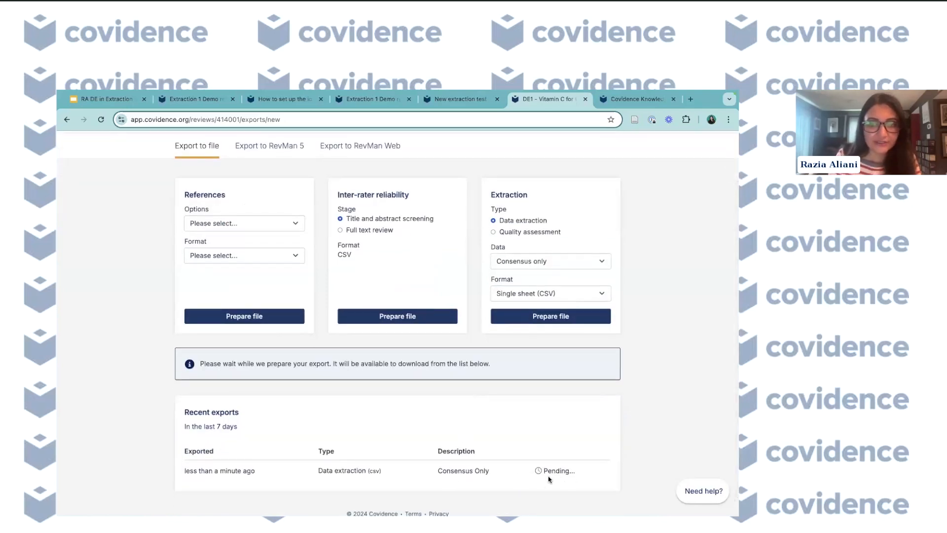
scroll(560, 478, "down", 1)
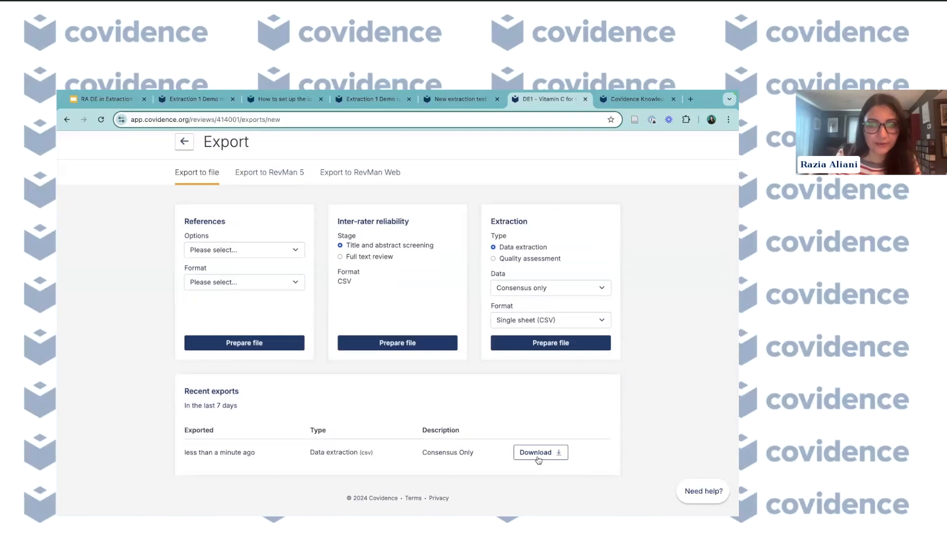
scroll(464, 380, "up", 1)
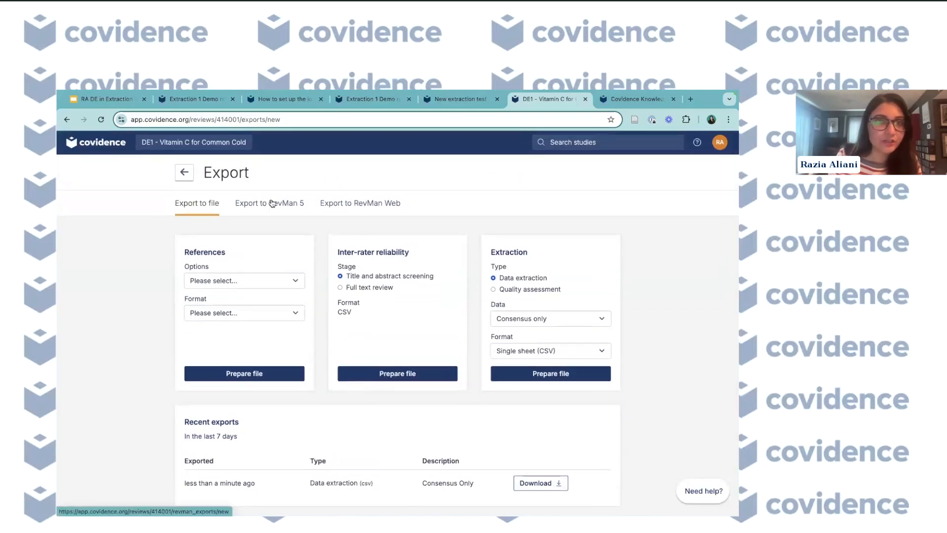
- Generate a new set of RevMan Web export files
left_click(356, 204)
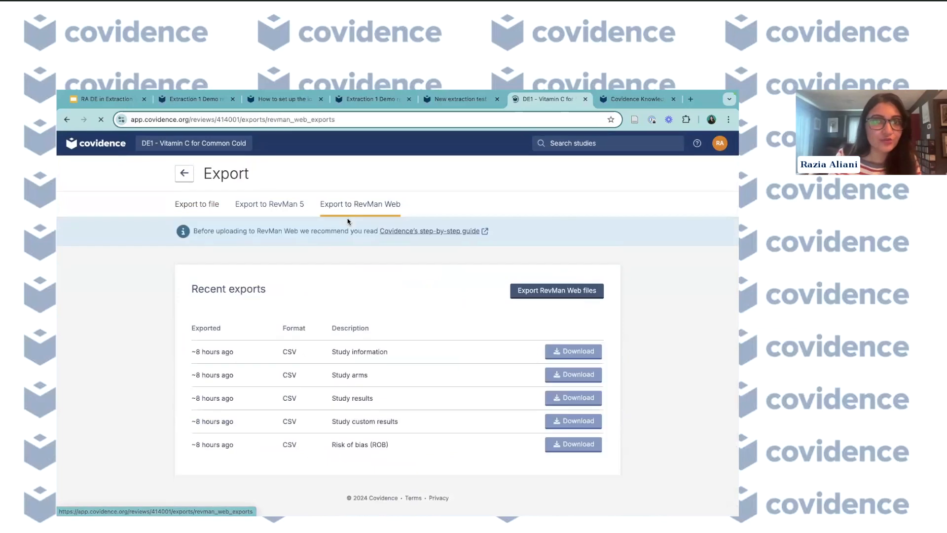
left_click(583, 293)
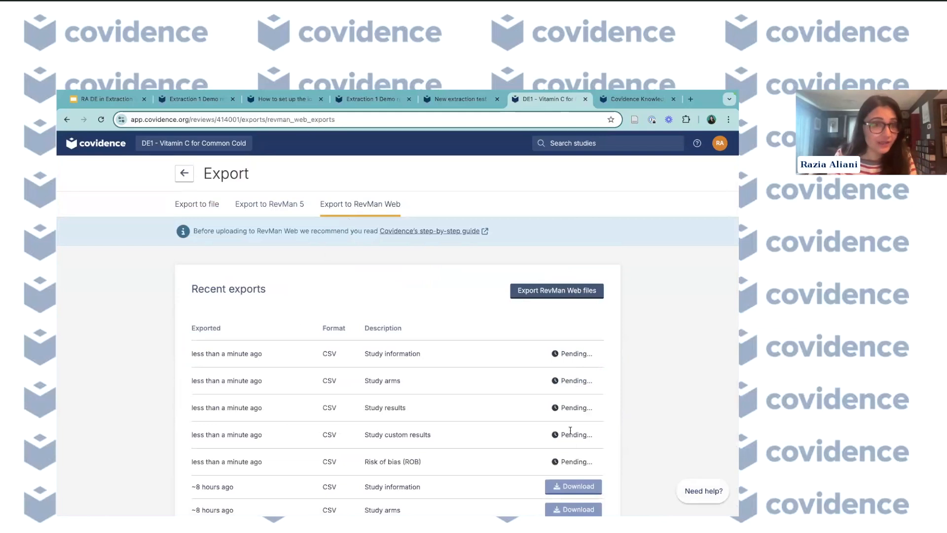
scroll(571, 433, "down", 1)
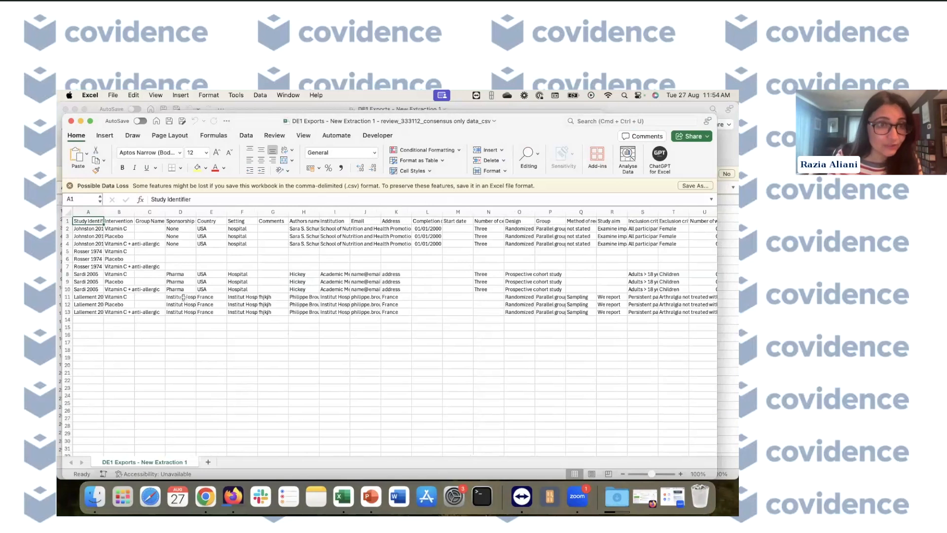
- Switch to Excel and examine the rows of the consensus-only extraction export
left_click(86, 229)
key("Down")
key("Down")
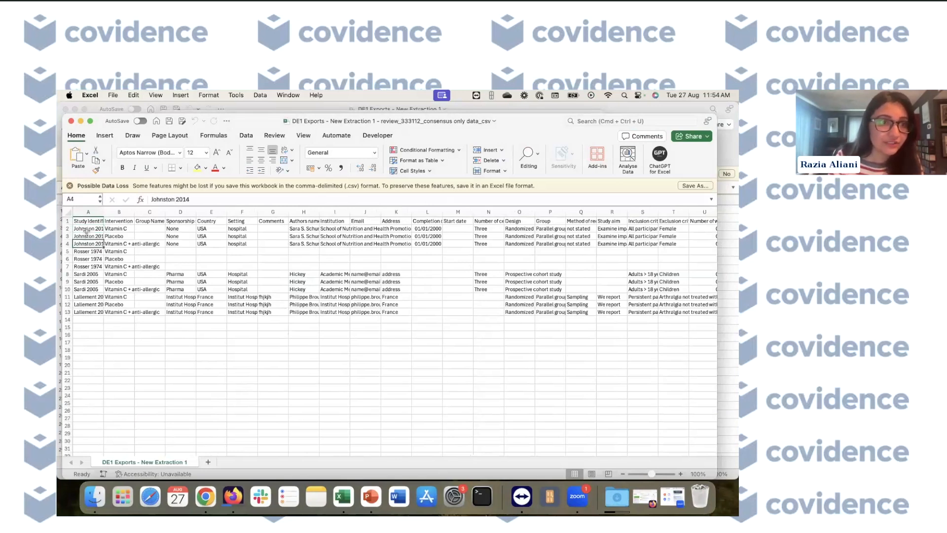
key("Up")
key("Up")
key("Up")
key("Down")
key("Down")
key("Down")
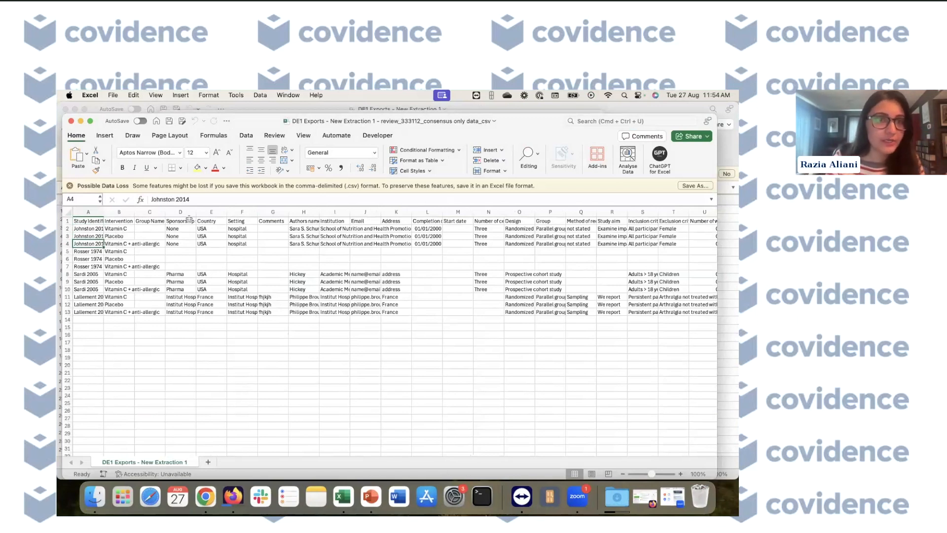
- Switch to the consensus and individual data export workbook
left_click(81, 121)
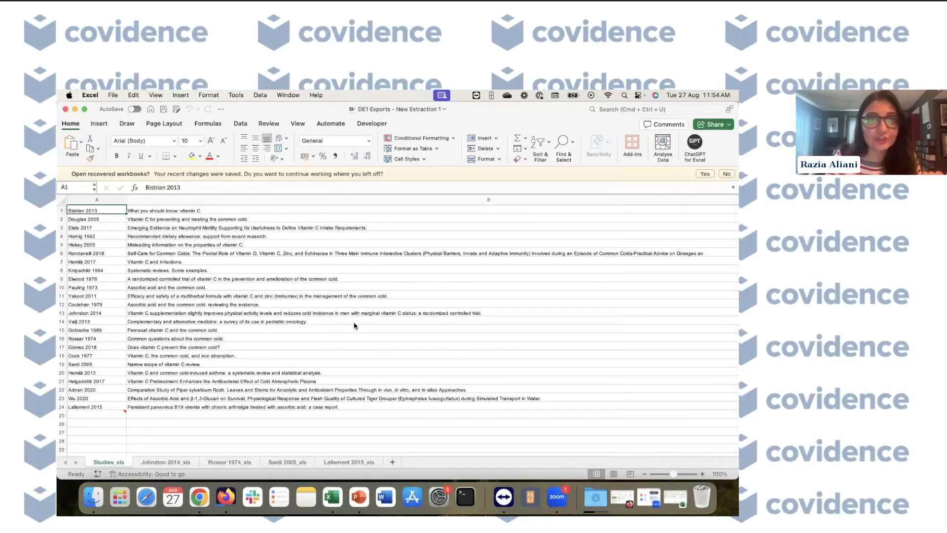
key("ctrl+Up")
left_click(556, 247)
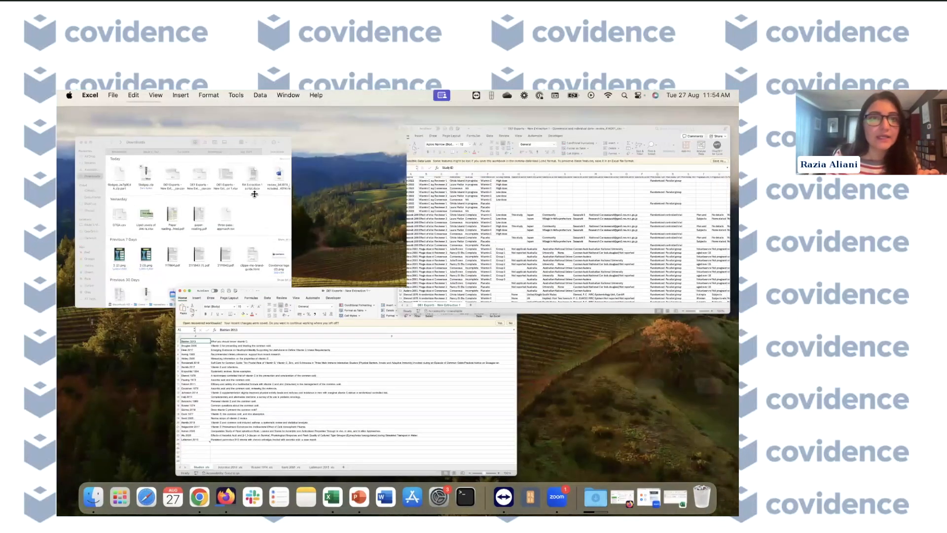
scroll(244, 300, "up", 1)
scroll(244, 300, "right", 1)
scroll(244, 301, "left", 1)
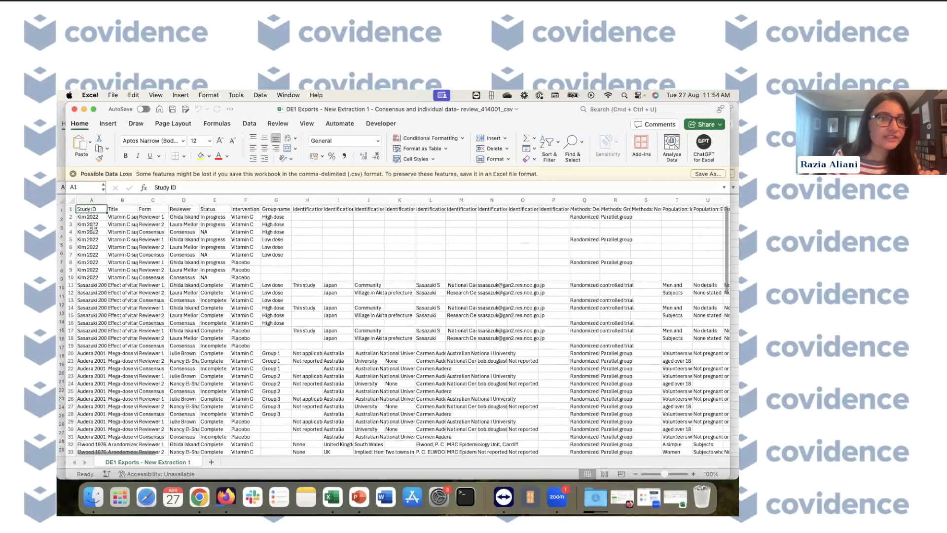
- Examine the reviewer, form and status columns for the Kim 2022 rows in the individual data export
left_click_drag(91, 217, 95, 276)
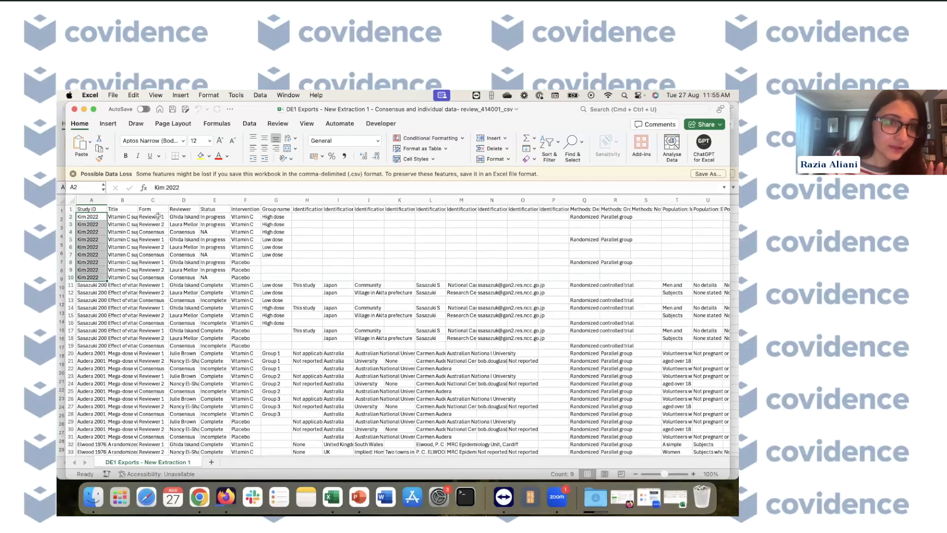
left_click_drag(160, 216, 184, 230)
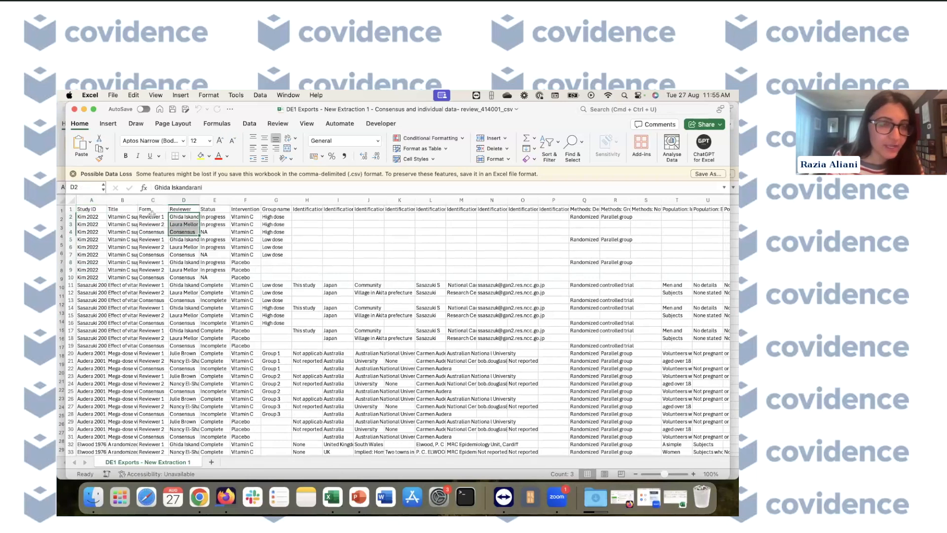
left_click_drag(101, 217, 148, 280)
left_click(202, 270)
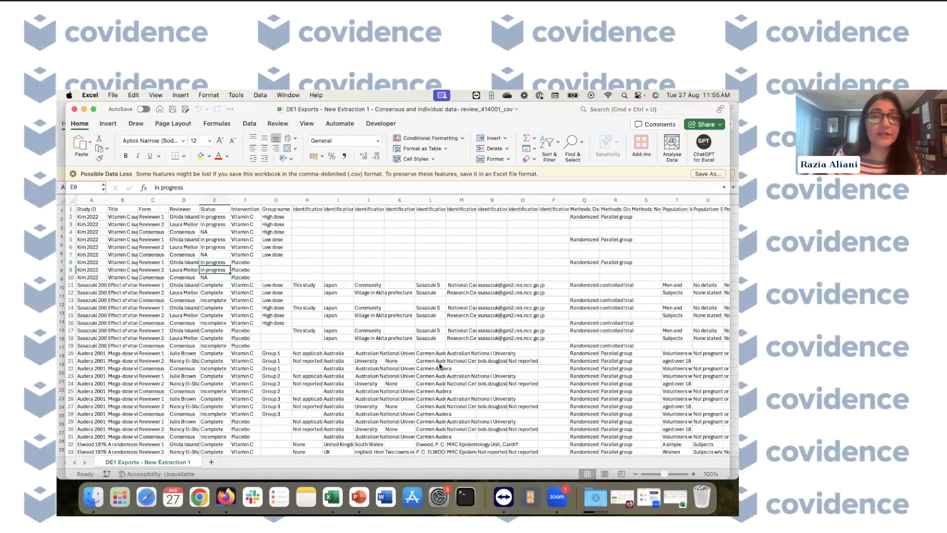
- Review the study list sheet of the RevMan Web export workbook
key("ctrl+Up")
left_click(323, 221)
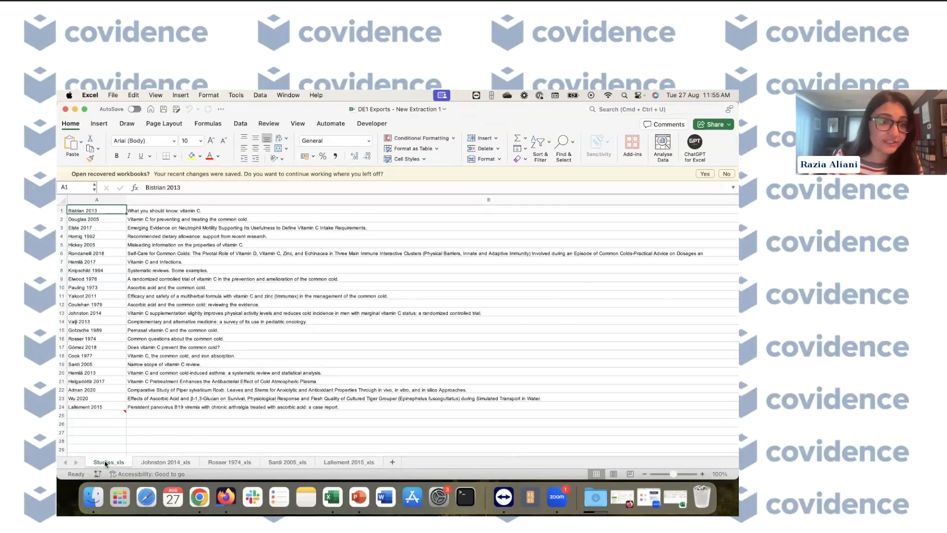
left_click_drag(155, 215, 156, 417)
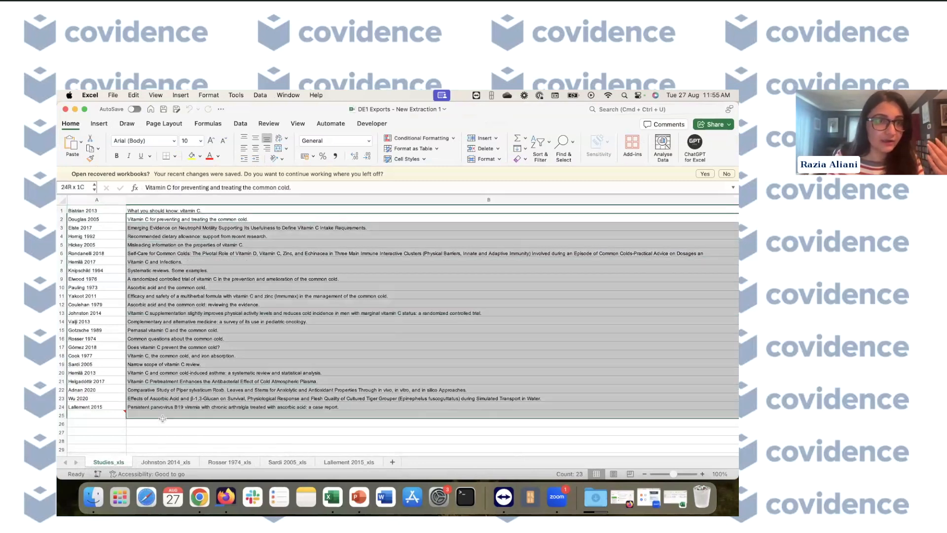
- Browse the Johnston 2014, Rosser 1974, Sardi 2005 and Lallement 2015 sheets of the export workbook
left_click(153, 438)
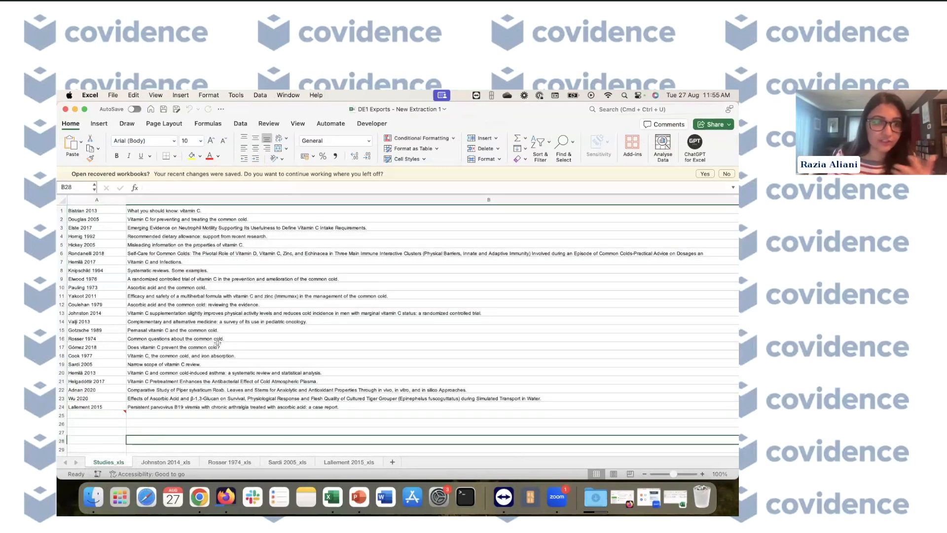
scroll(184, 434, "right", 1)
scroll(184, 434, "left", 1)
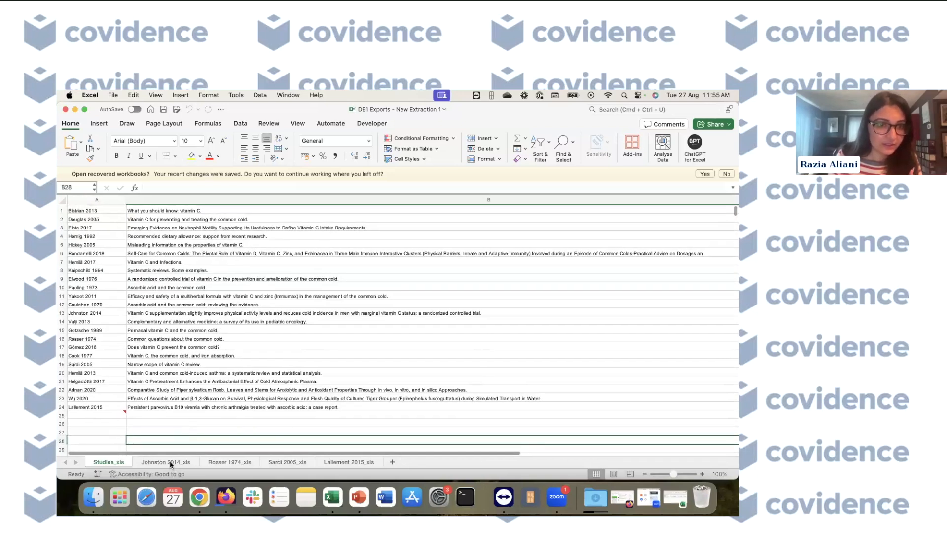
left_click(171, 464)
left_click(217, 464)
left_click(290, 464)
left_click(336, 463)
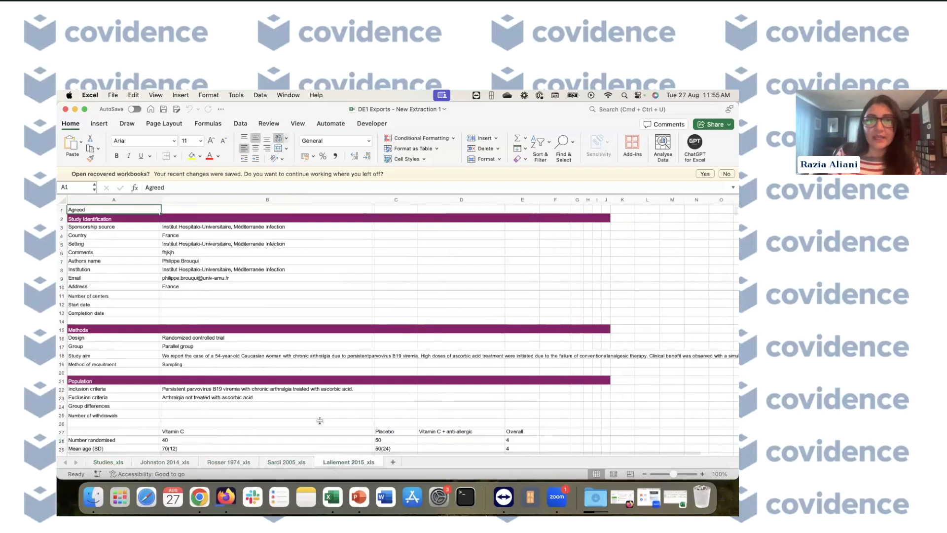
- Open the RevMan Web arms info CSV from the Revman downloads folder, inspect it and close it
key("ctrl+Up")
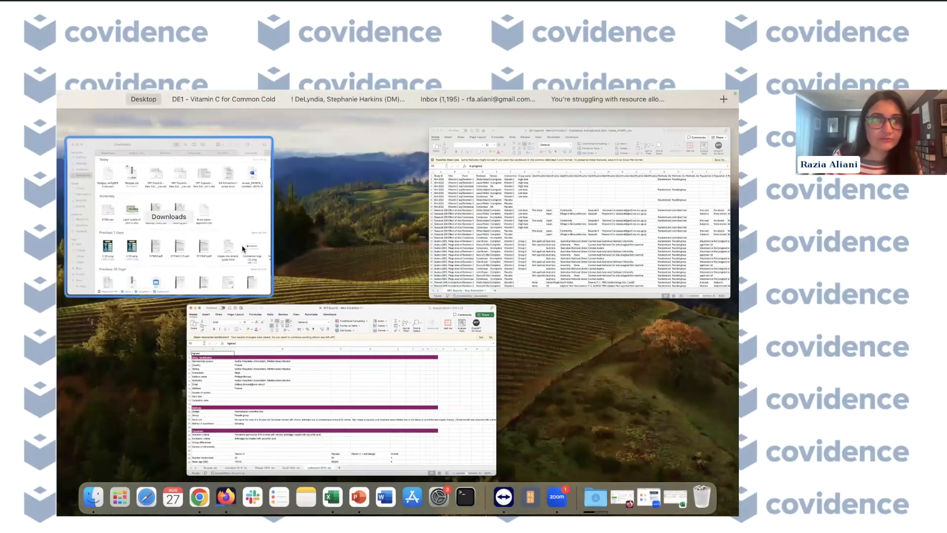
left_click(243, 249)
left_click(576, 185)
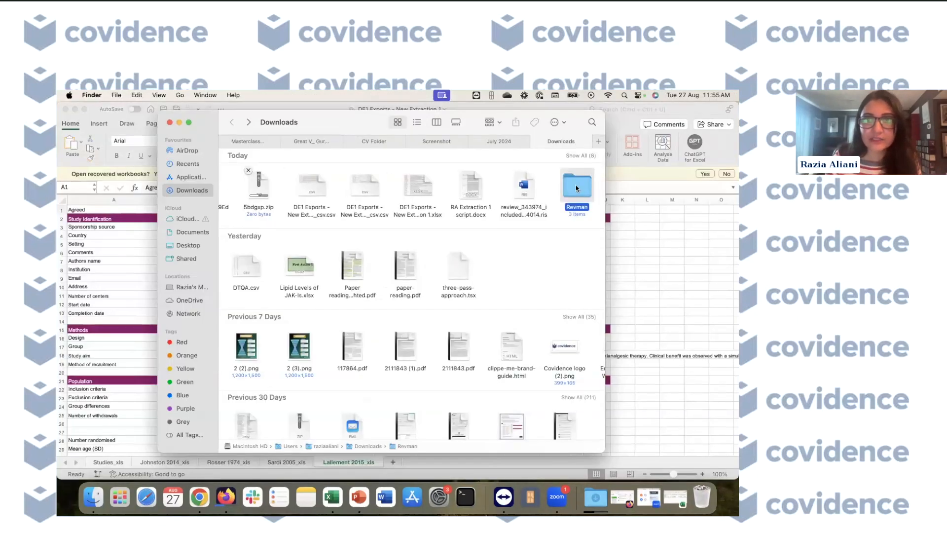
double_click(576, 185)
left_click(248, 170)
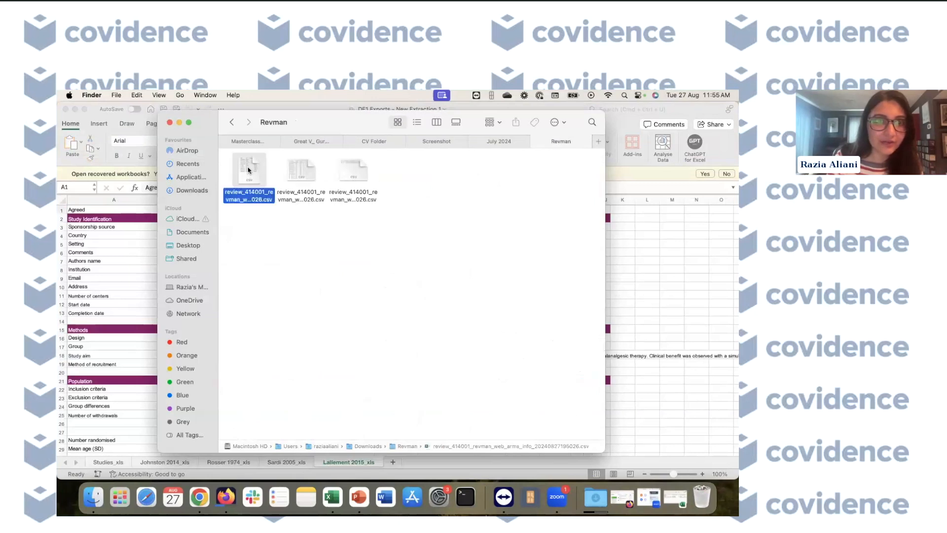
double_click(248, 170)
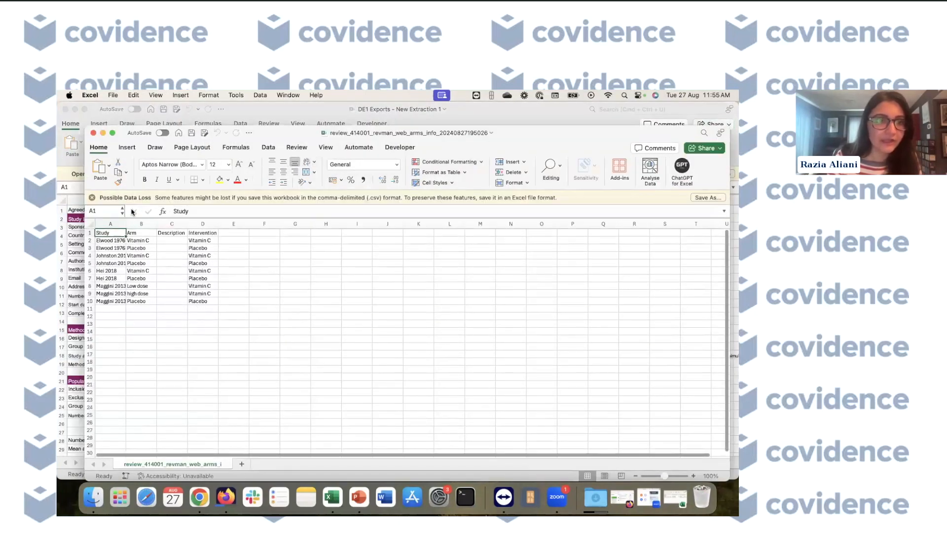
left_click(93, 133)
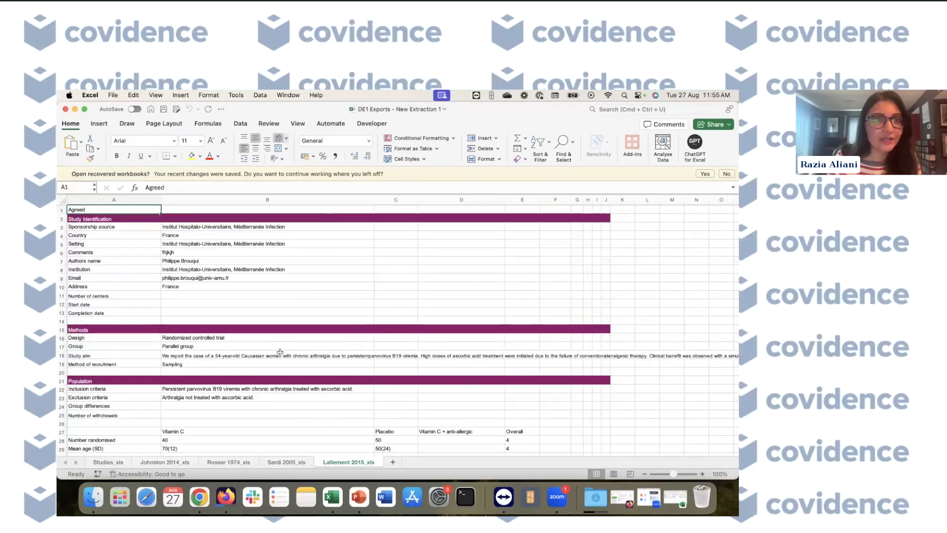
- Open the RevMan Web result data CSV from the Revman folder, scroll through its rows and close it
key("ctrl+Up")
left_click(252, 229)
double_click(303, 164)
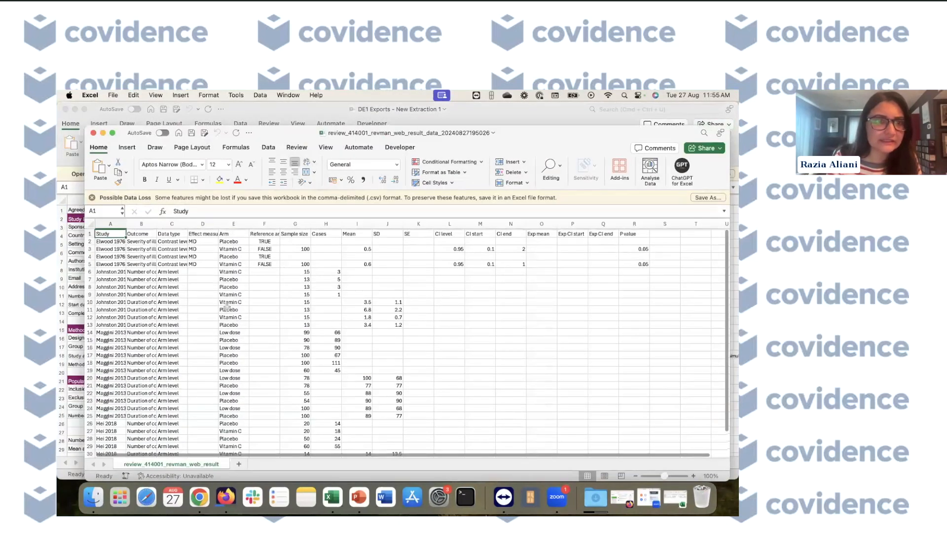
scroll(227, 307, "down", 3)
scroll(237, 336, "up", 3)
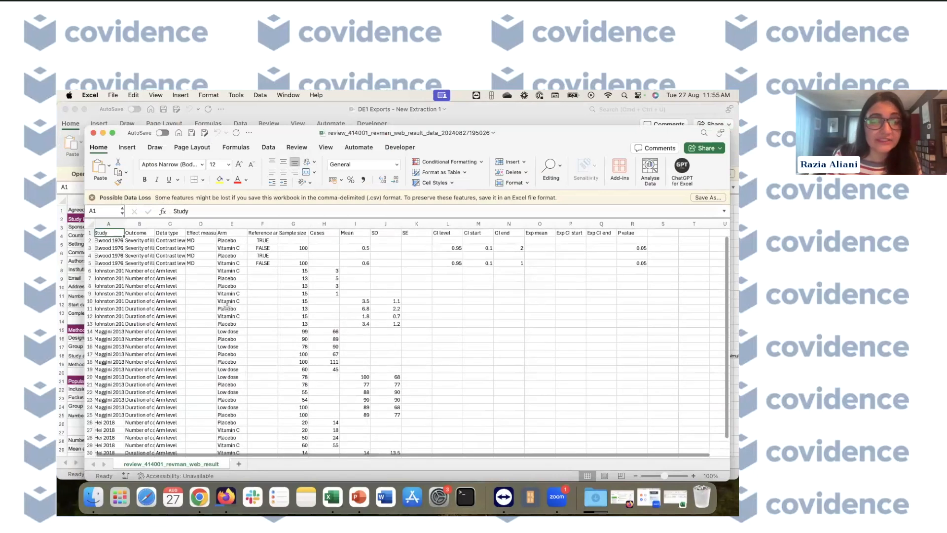
left_click(93, 133)
- Switch to the Covidence Export to RevMan Web page listing the recent exports
key("ctrl+Up")
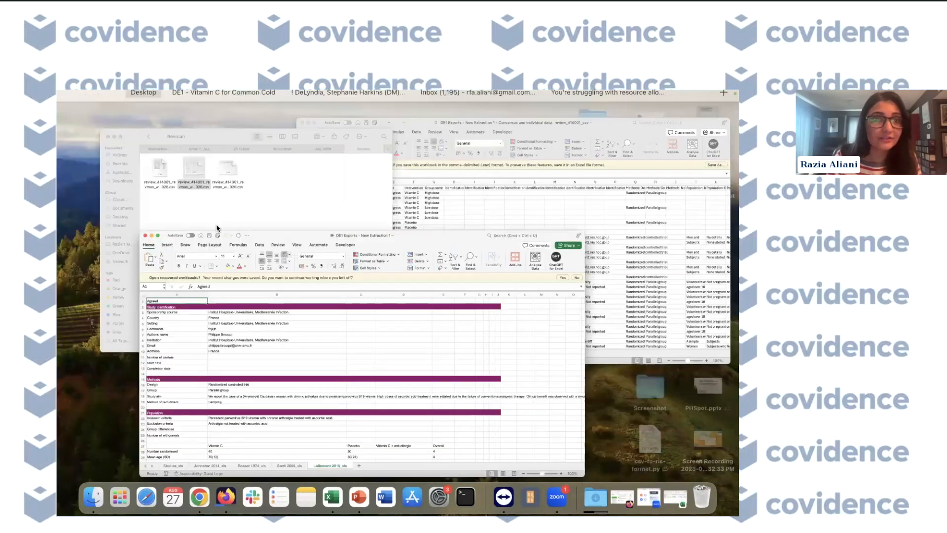
left_click(216, 222)
key("ctrl+Right")
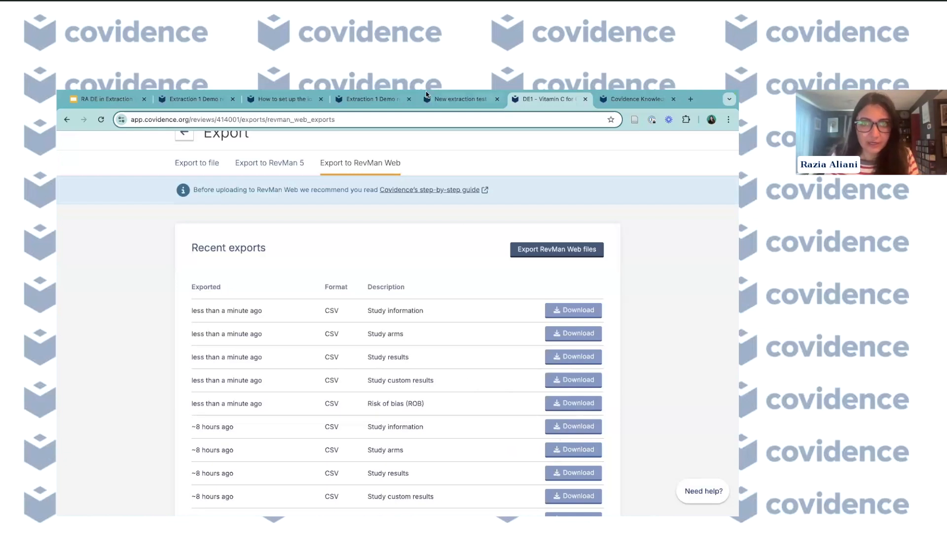
mouse_move(427, 94)
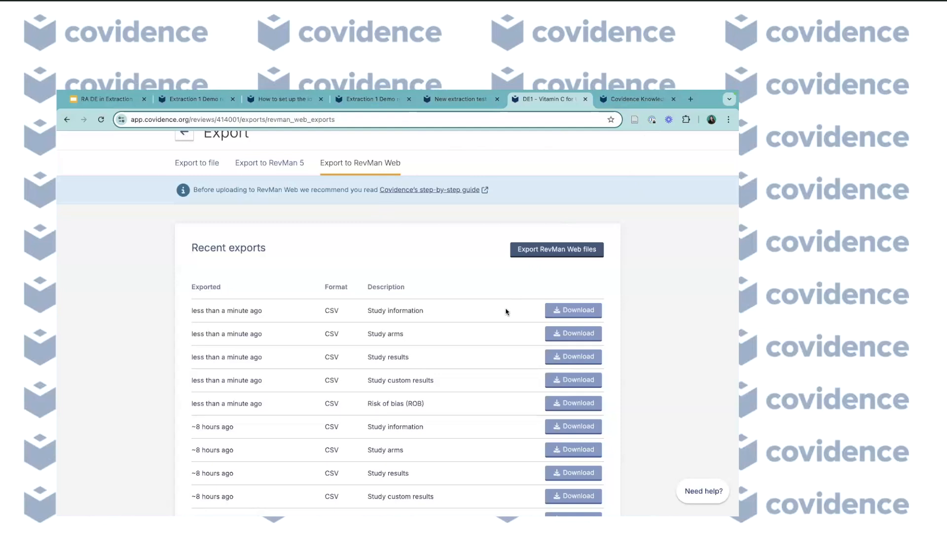
- Return to the consensus and individual data export workbook in Excel
key("ctrl+Left")
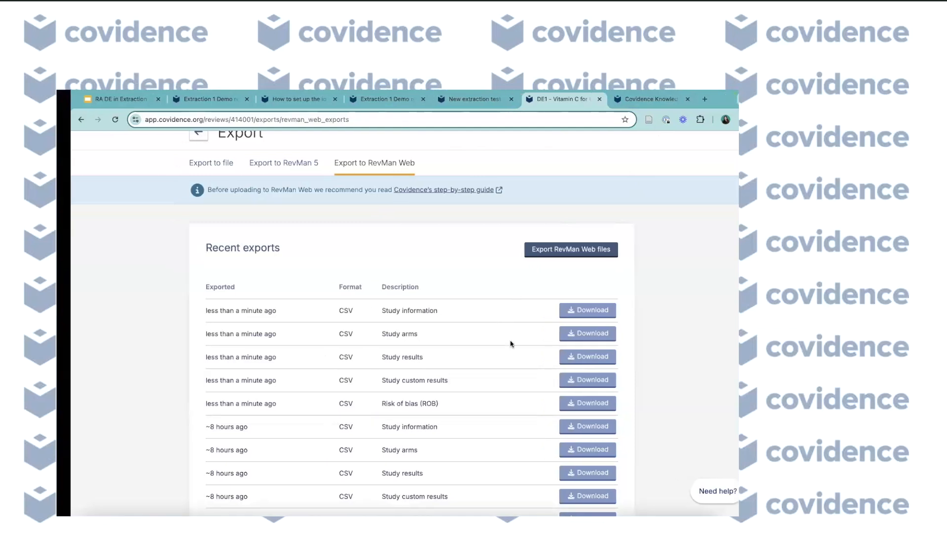
key("ctrl+Up")
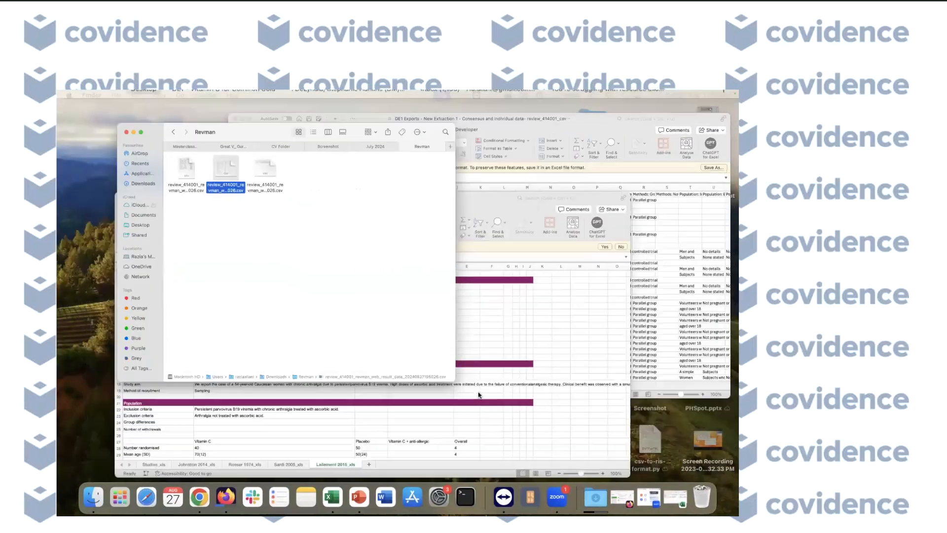
left_click(495, 269)
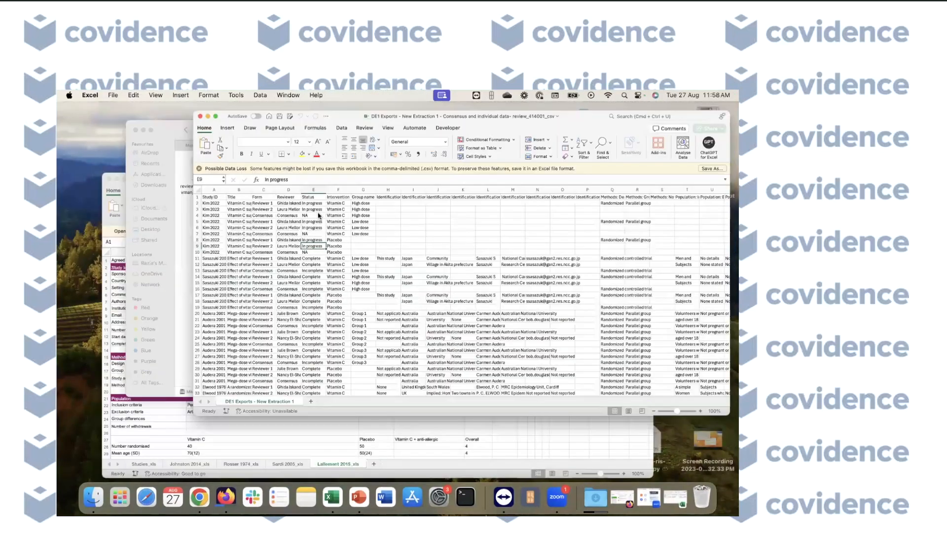